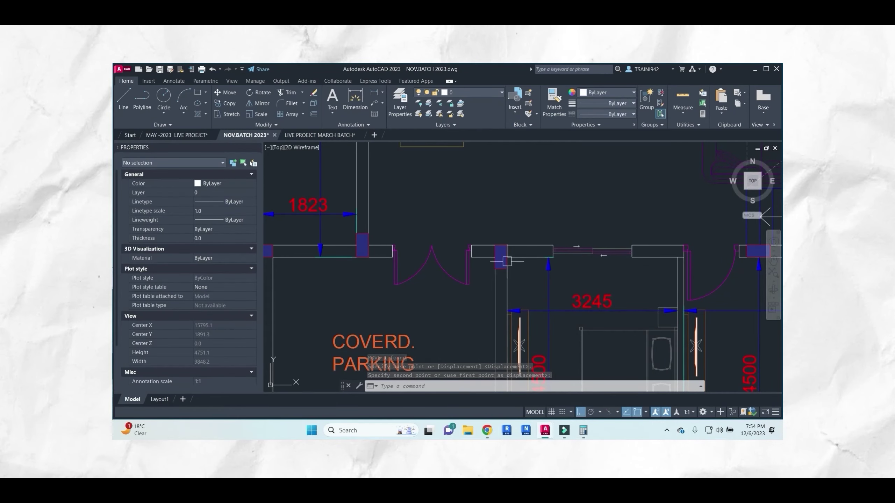
Expand the SketchUp Pro LIVE course's About This Course text and scroll through its topic list.
{"action": "middle_click_drag", "start_coordinate": [505, 256], "coordinate": [605, 248]}
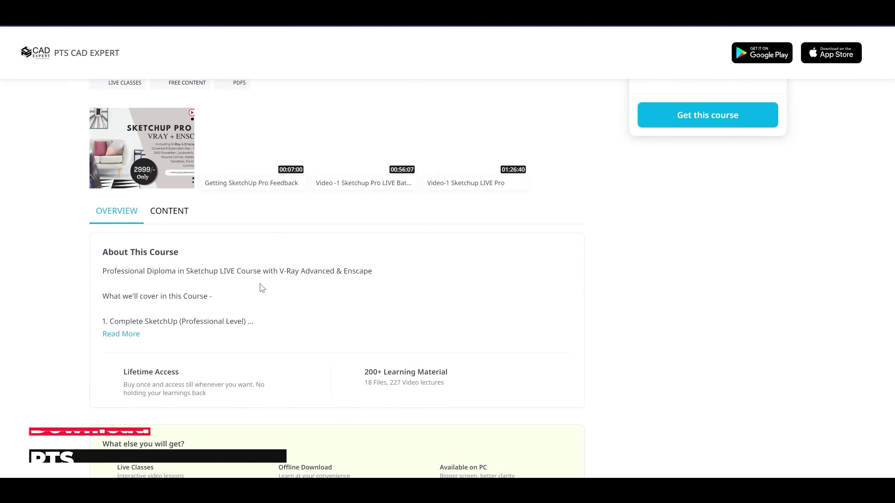
{"action": "left_click", "coordinate": [129, 333]}
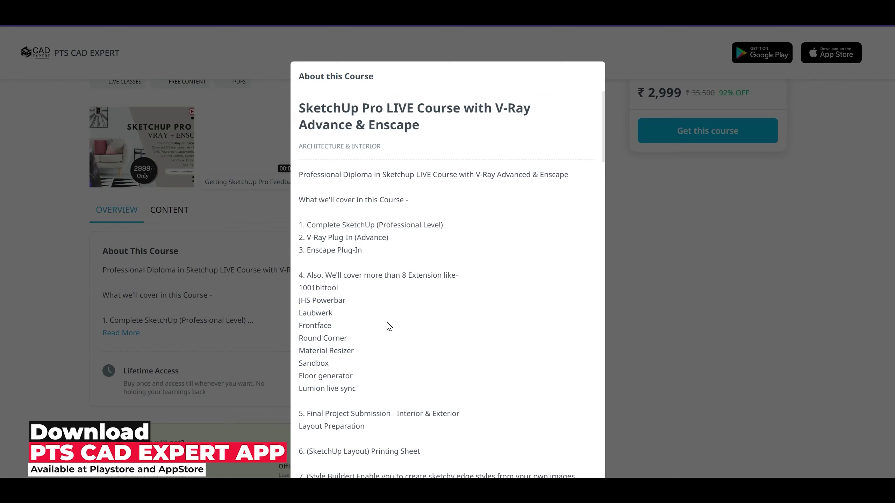
{"action": "scroll", "coordinate": [389, 326], "scroll_direction": "down", "scroll_amount": 3}
{"action": "scroll", "coordinate": [389, 326], "scroll_direction": "down", "scroll_amount": 3}
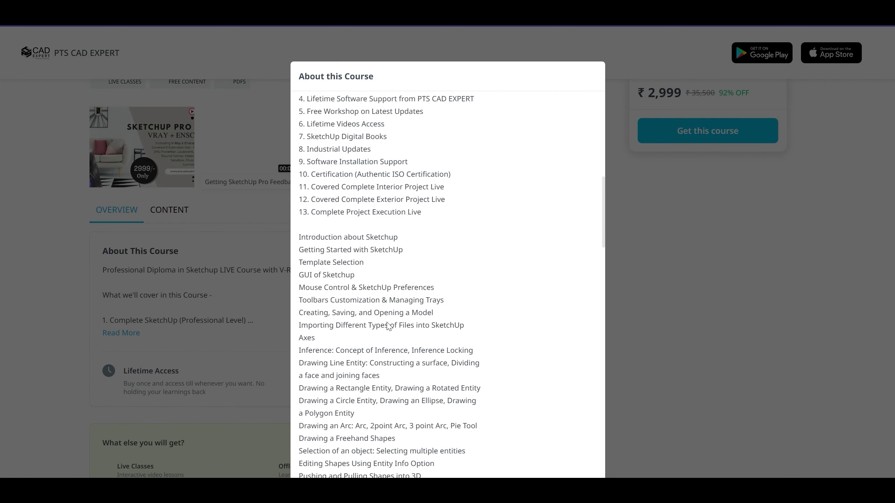
{"action": "scroll", "coordinate": [389, 326], "scroll_direction": "down", "scroll_amount": 4}
{"action": "scroll", "coordinate": [389, 326], "scroll_direction": "down", "scroll_amount": 3}
{"action": "scroll", "coordinate": [388, 326], "scroll_direction": "down", "scroll_amount": 2}
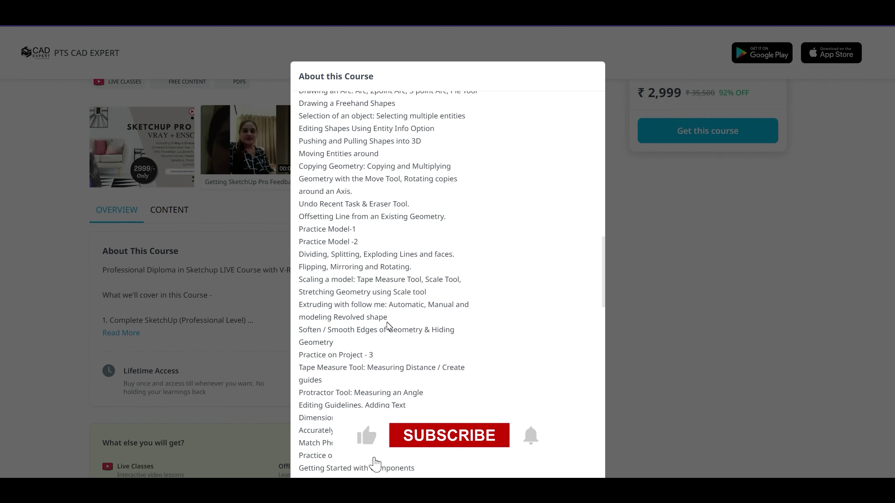
{"action": "scroll", "coordinate": [389, 327], "scroll_direction": "down", "scroll_amount": 3}
{"action": "scroll", "coordinate": [389, 327], "scroll_direction": "down", "scroll_amount": 2}
{"action": "scroll", "coordinate": [389, 326], "scroll_direction": "down", "scroll_amount": 3}
{"action": "scroll", "coordinate": [389, 326], "scroll_direction": "down", "scroll_amount": 3}
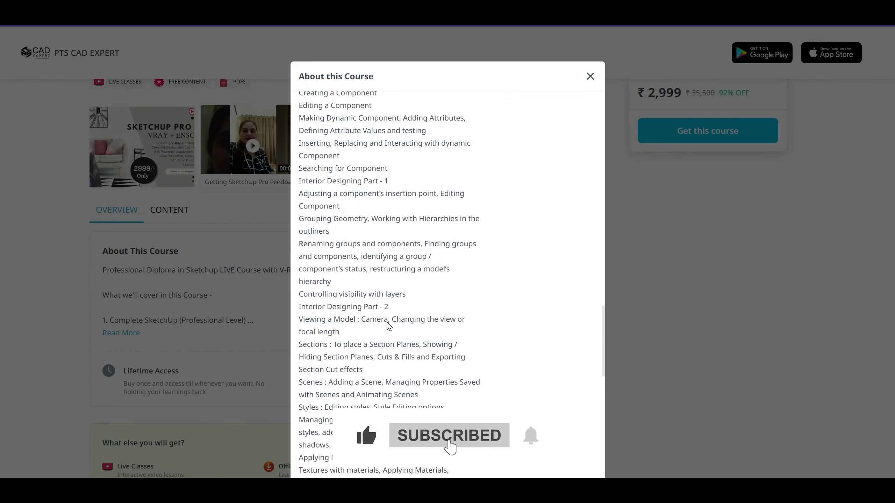
{"action": "scroll", "coordinate": [389, 326], "scroll_direction": "down", "scroll_amount": 2}
{"action": "scroll", "coordinate": [389, 326], "scroll_direction": "down", "scroll_amount": 2}
{"action": "scroll", "coordinate": [389, 326], "scroll_direction": "down", "scroll_amount": 2}
{"action": "scroll", "coordinate": [388, 326], "scroll_direction": "down", "scroll_amount": 5}
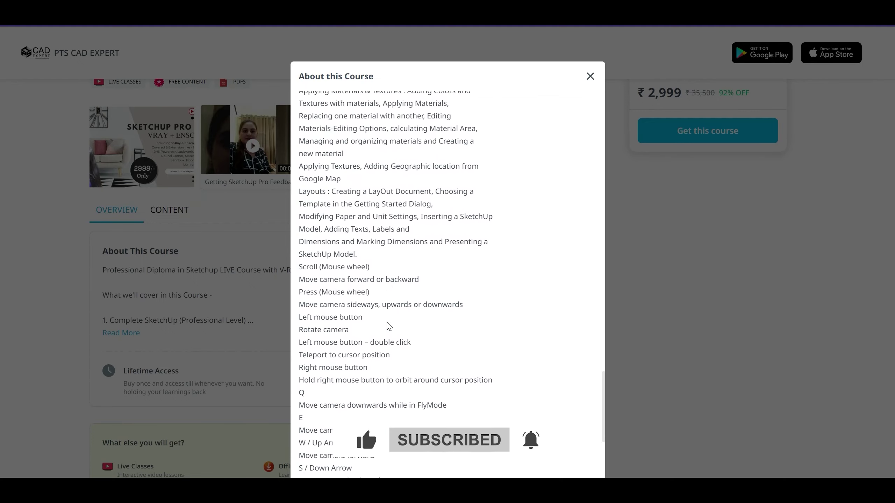
{"action": "scroll", "coordinate": [388, 327], "scroll_direction": "down", "scroll_amount": 6}
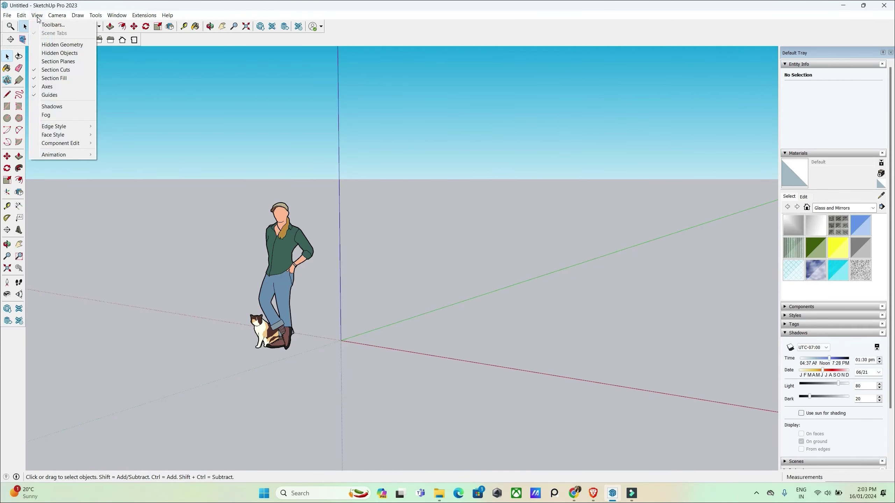
{"action": "left_click", "coordinate": [42, 25]}
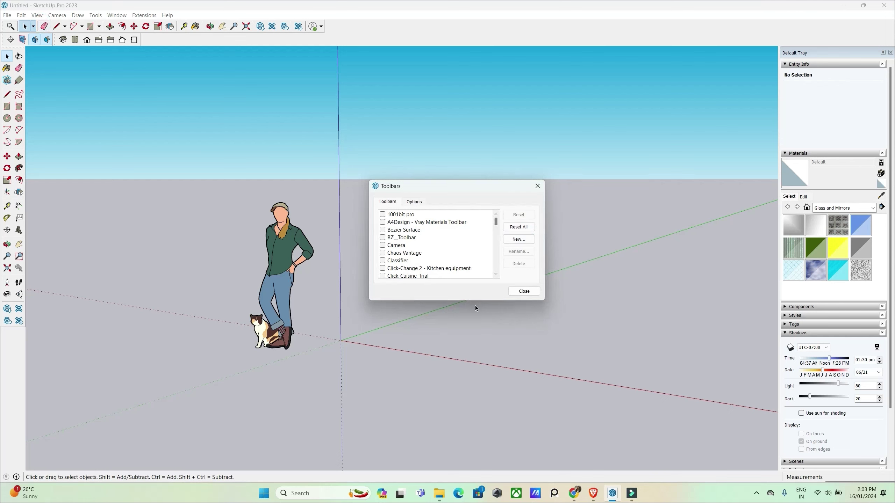
{"action": "left_click_drag", "start_coordinate": [474, 302], "coordinate": [473, 414]}
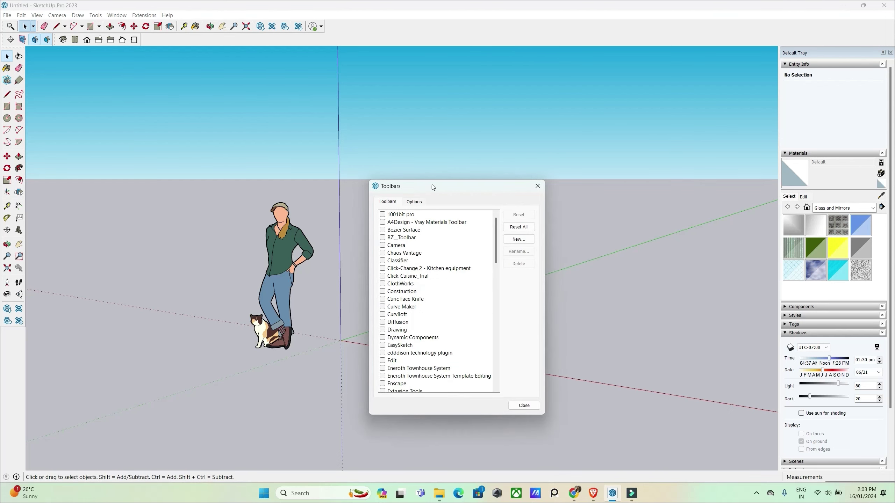
{"action": "left_click_drag", "start_coordinate": [439, 192], "coordinate": [454, 92]}
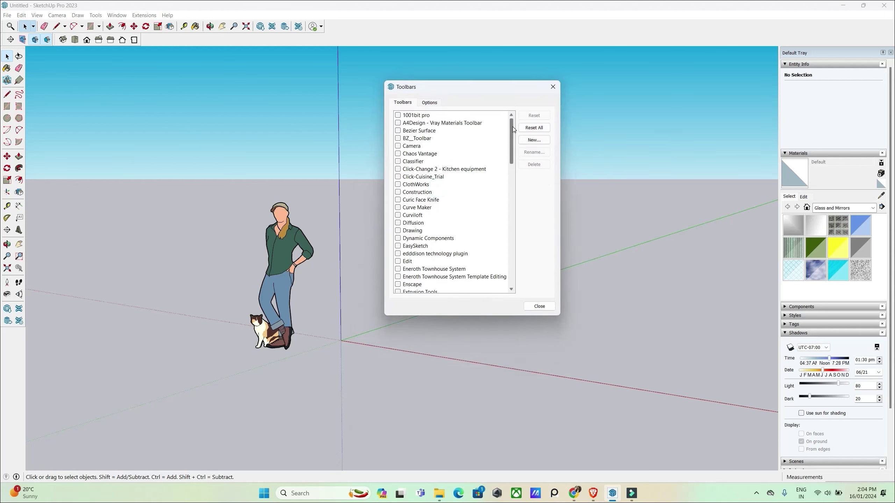
{"action": "left_click_drag", "start_coordinate": [510, 129], "coordinate": [511, 134]}
{"action": "left_click_drag", "start_coordinate": [523, 214], "coordinate": [523, 269]}
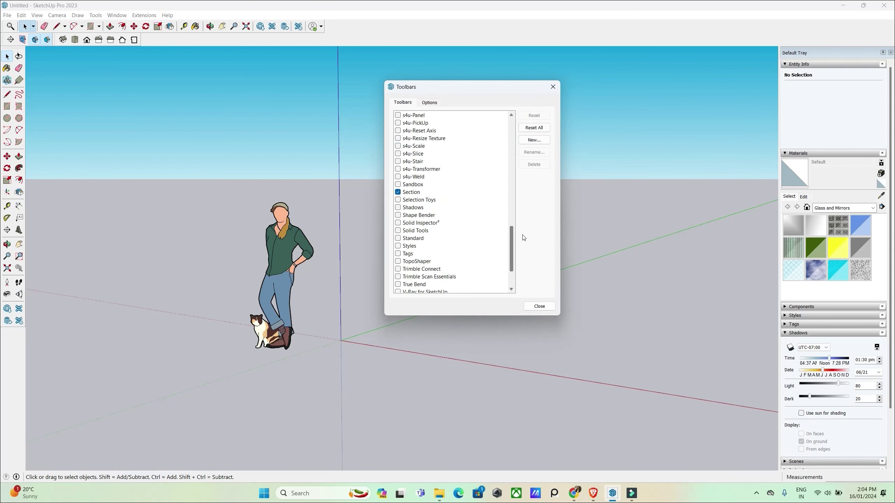
{"action": "left_click_drag", "start_coordinate": [520, 140], "coordinate": [526, 124]}
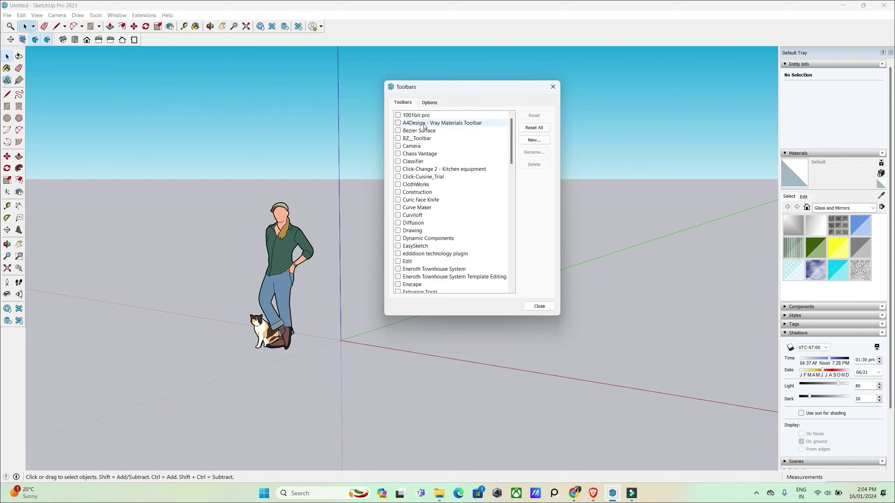
{"action": "scroll", "coordinate": [511, 140], "scroll_direction": "down", "scroll_amount": 2}
{"action": "scroll", "coordinate": [493, 159], "scroll_direction": "down", "scroll_amount": 3}
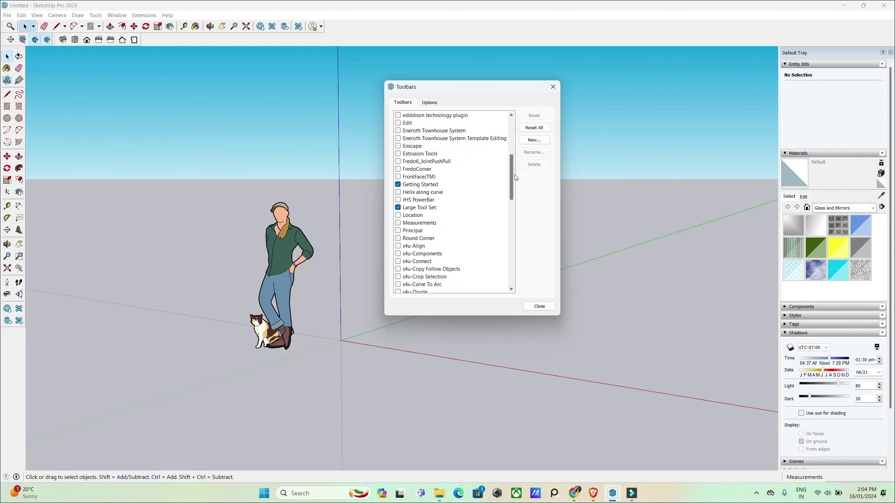
{"action": "scroll", "coordinate": [472, 177], "scroll_direction": "down", "scroll_amount": 1}
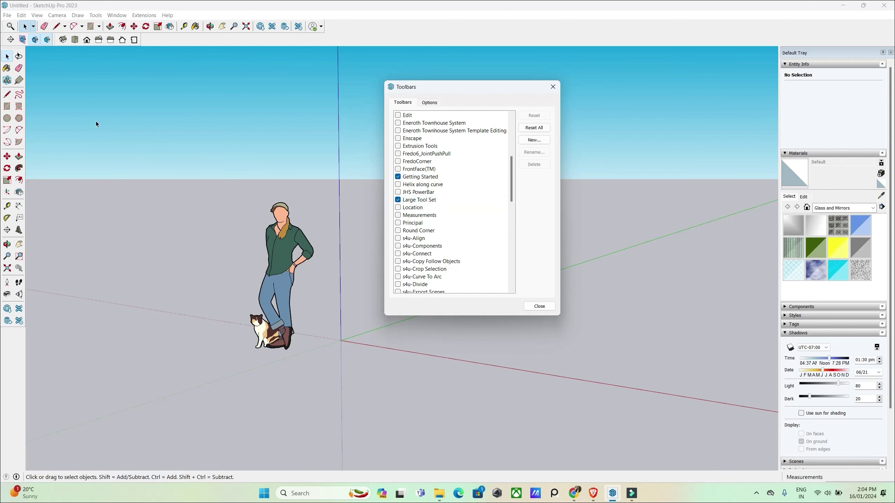
{"action": "left_click", "coordinate": [397, 199]}
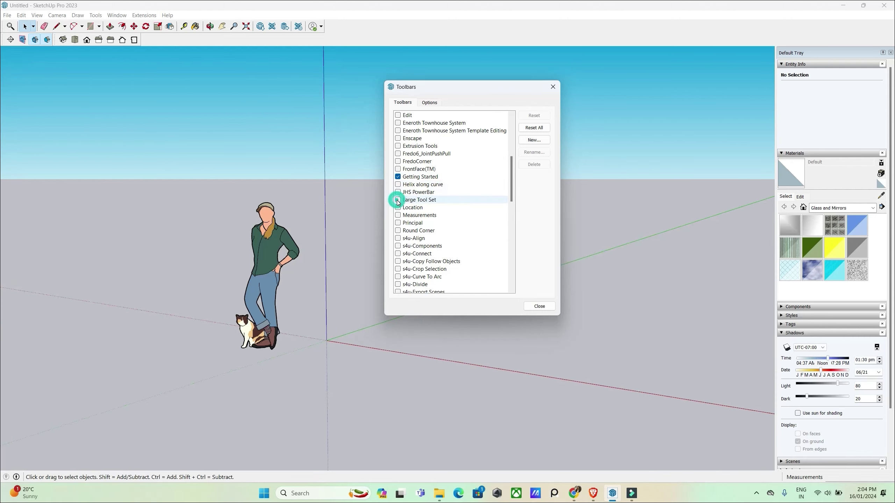
{"action": "left_click", "coordinate": [397, 177]}
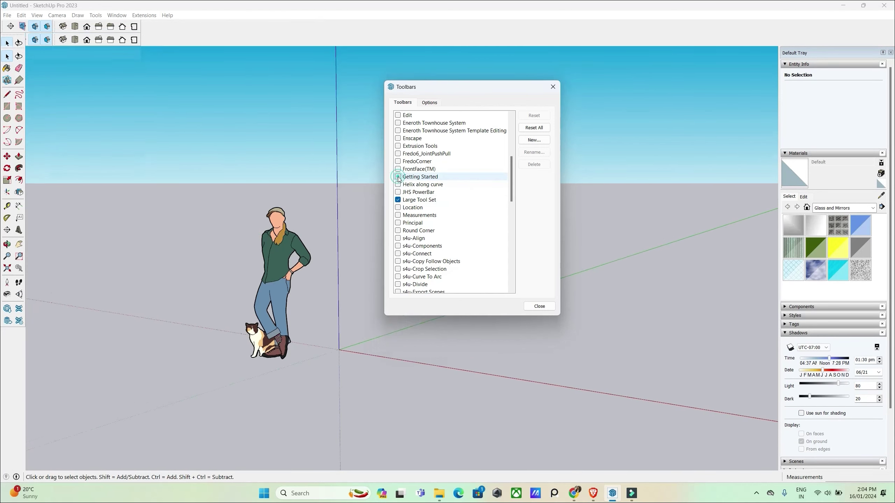
{"action": "left_click", "coordinate": [398, 177]}
{"action": "left_click_drag", "start_coordinate": [511, 170], "coordinate": [510, 245]}
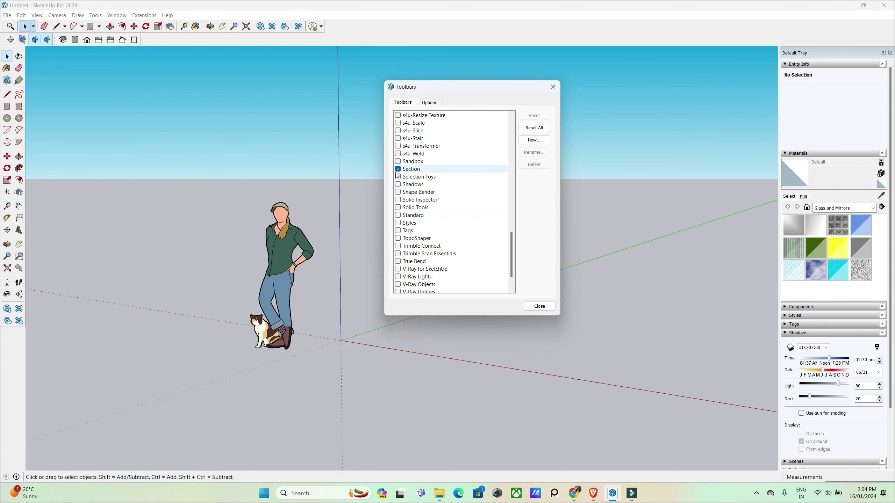
{"action": "left_click", "coordinate": [398, 170]}
{"action": "left_click", "coordinate": [398, 170]}
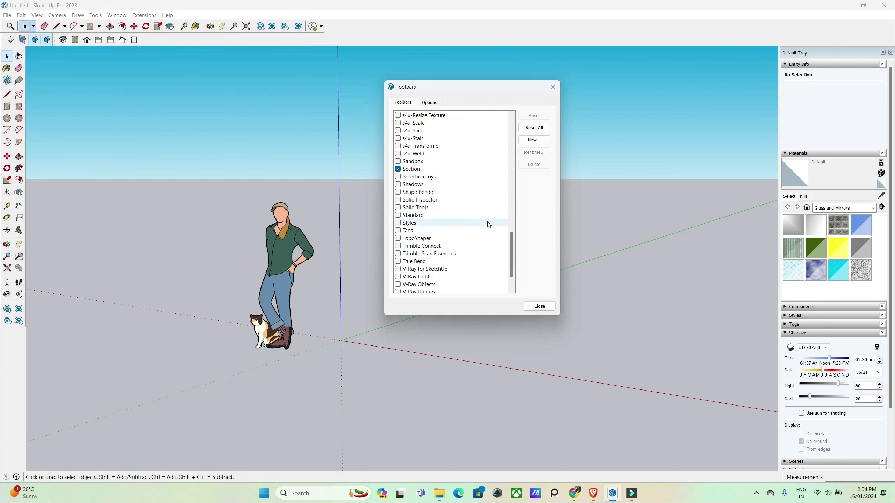
{"action": "left_click_drag", "start_coordinate": [512, 239], "coordinate": [512, 275]}
{"action": "left_click", "coordinate": [398, 269]}
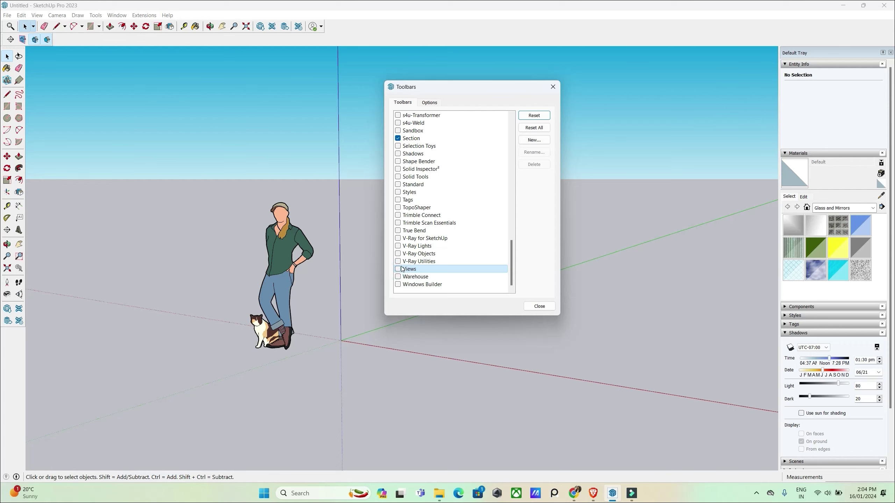
{"action": "left_click", "coordinate": [398, 269]}
{"action": "left_click", "coordinate": [553, 86]}
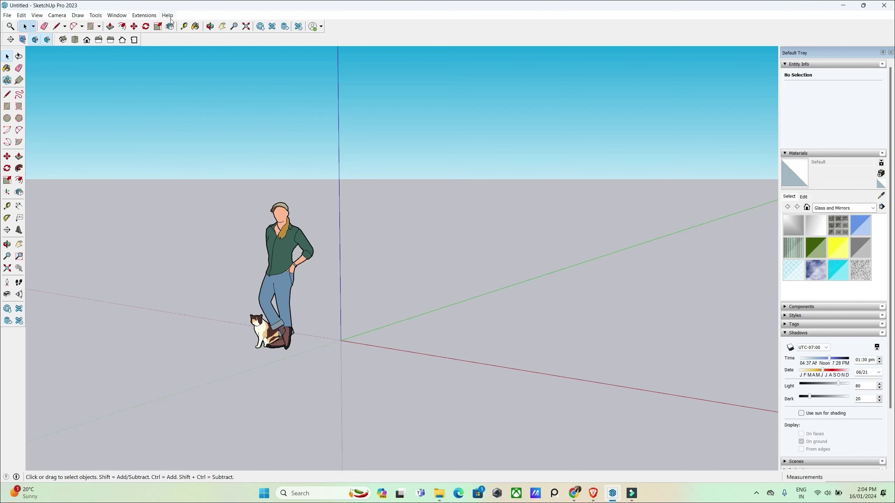
Look over the File menu's commands, then dismiss the menu.
{"action": "left_click", "coordinate": [9, 15]}
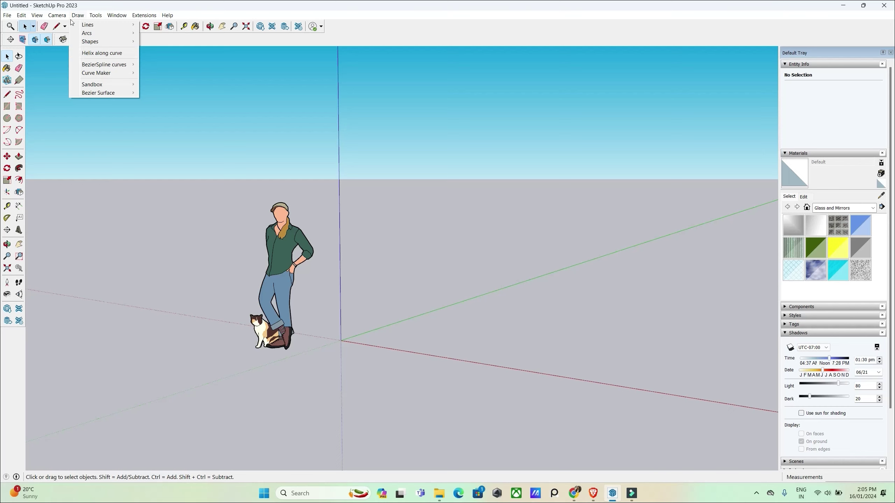
{"action": "left_click", "coordinate": [49, 79]}
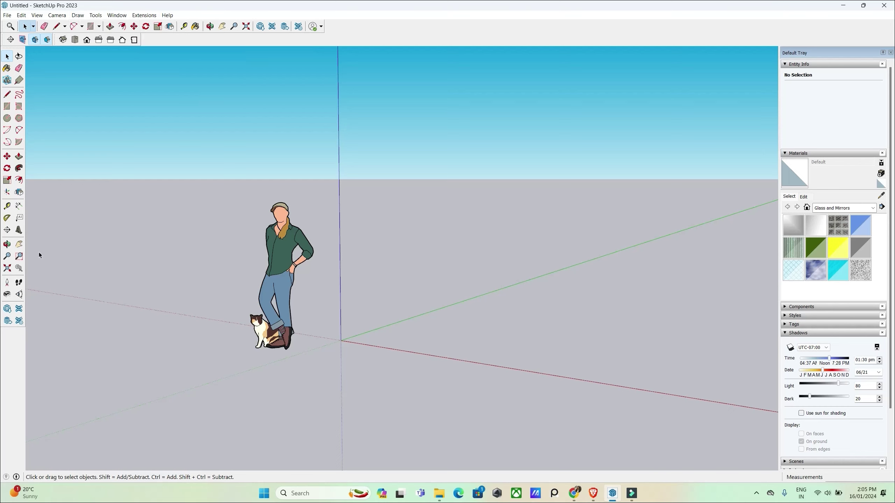
{"action": "left_click_drag", "start_coordinate": [538, 157], "coordinate": [508, 188]}
Collapse the Materials, Shadows and Soften Edges panels in the Default Tray.
{"action": "left_click", "coordinate": [789, 153]}
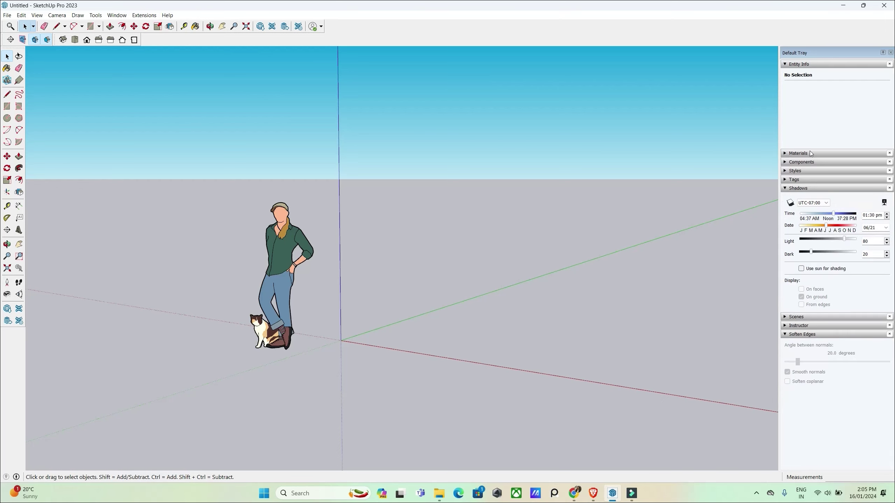
{"action": "left_click", "coordinate": [790, 189]}
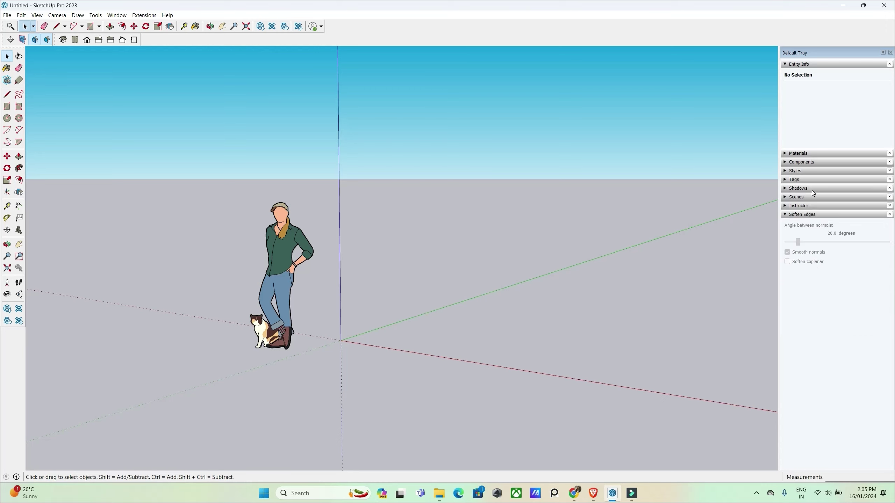
{"action": "left_click", "coordinate": [788, 215]}
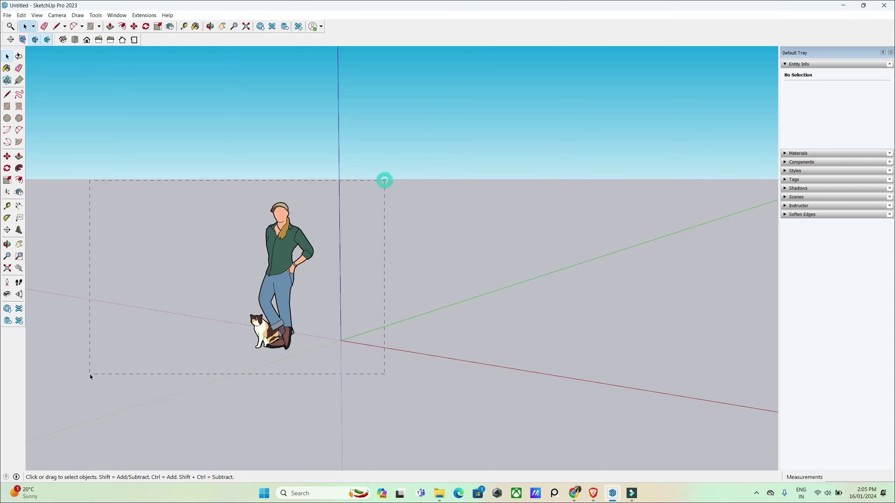
Select the Heather figure, lock and unlock it, and toggle its Cast Shadows setting in Entity Info.
{"action": "left_click_drag", "start_coordinate": [90, 377], "coordinate": [90, 377]}
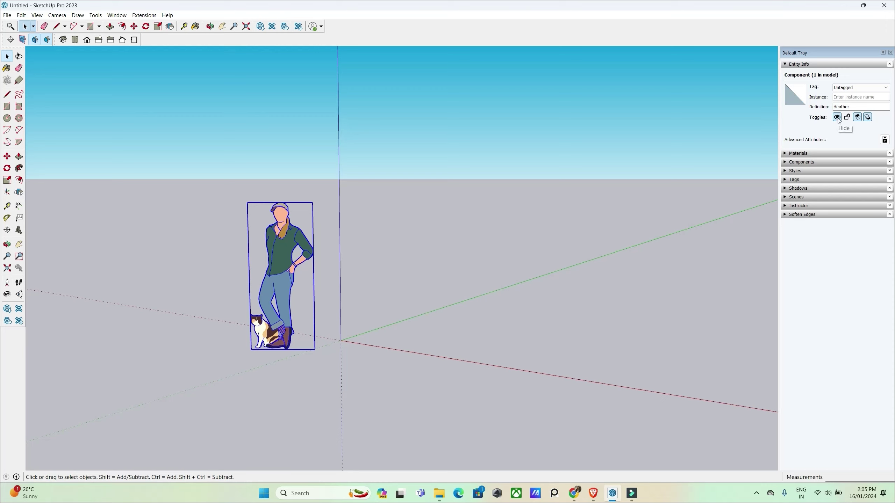
{"action": "left_click", "coordinate": [847, 117]}
{"action": "left_click", "coordinate": [847, 117]}
{"action": "left_click", "coordinate": [867, 117]}
{"action": "left_click", "coordinate": [433, 311]}
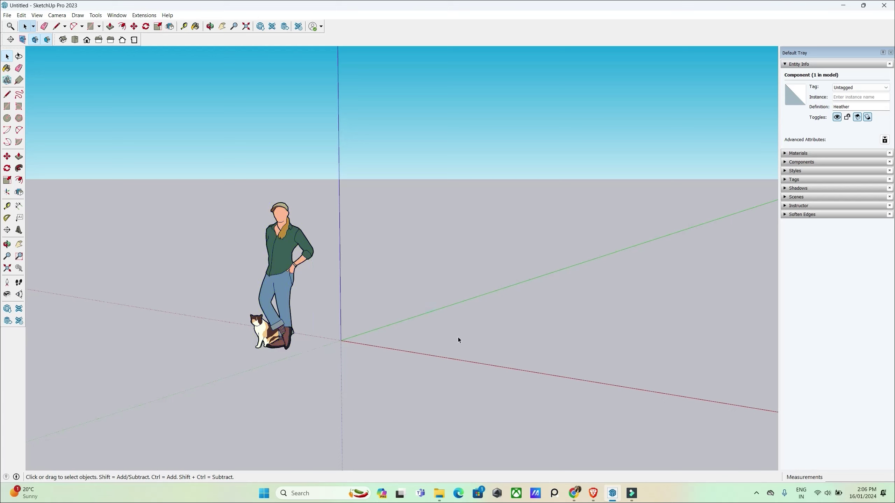
{"action": "key", "text": "l"}
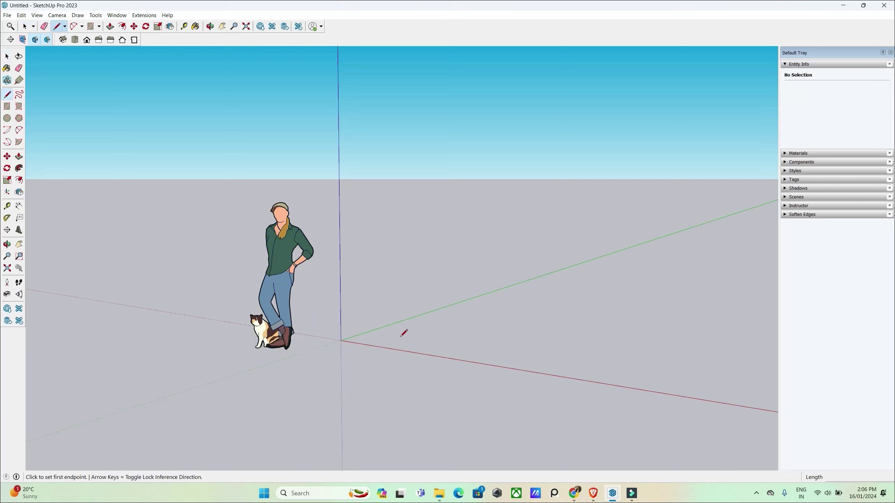
{"action": "left_click", "coordinate": [386, 345]}
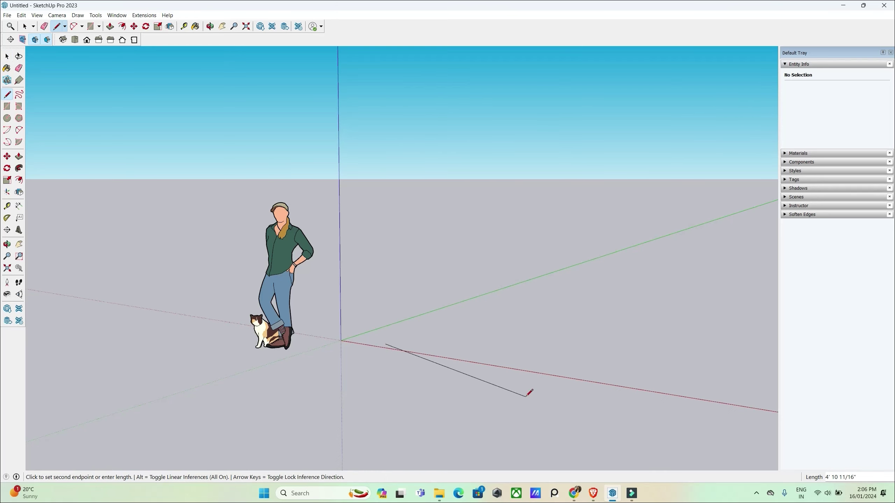
{"action": "key", "text": "Escape"}
{"action": "key", "text": "c"}
{"action": "left_click", "coordinate": [452, 357]}
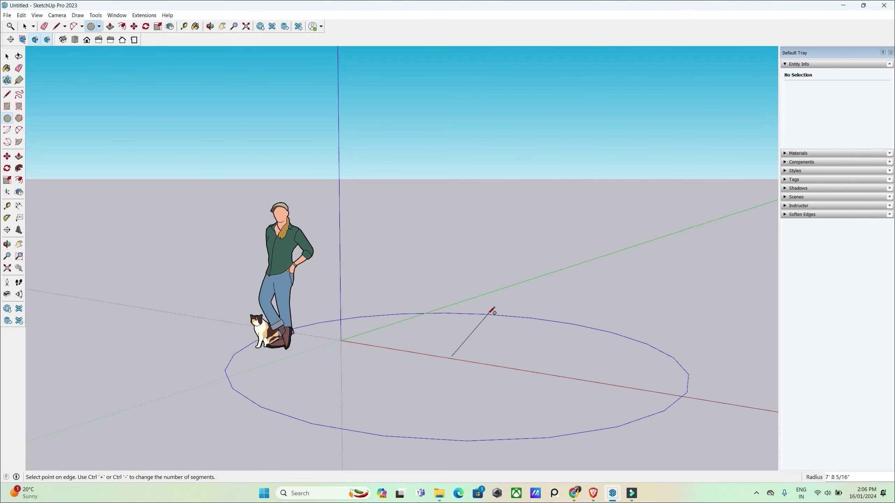
{"action": "key", "text": "Escape"}
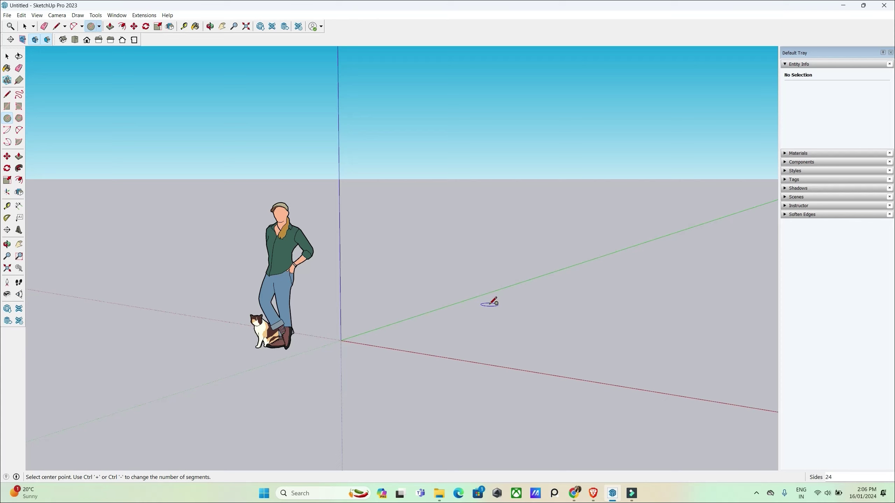
{"action": "key", "text": "r"}
{"action": "left_click", "coordinate": [376, 348]}
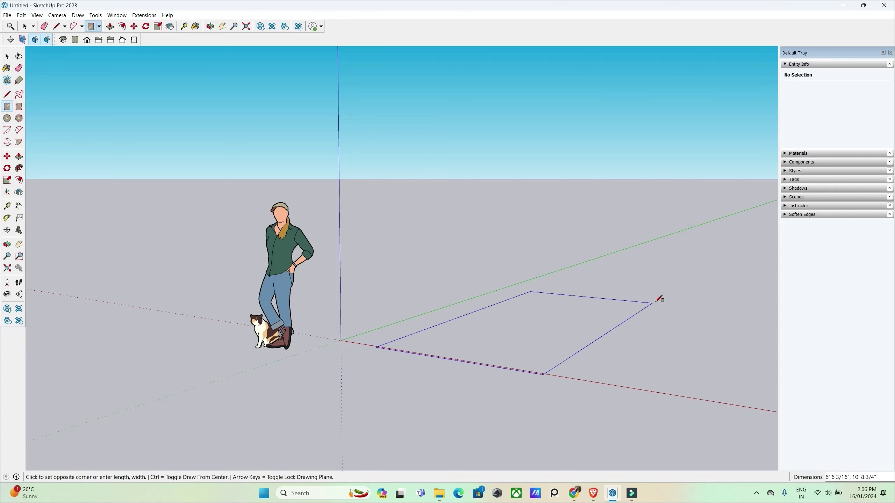
{"action": "key", "text": "space"}
{"action": "left_click", "coordinate": [645, 283]}
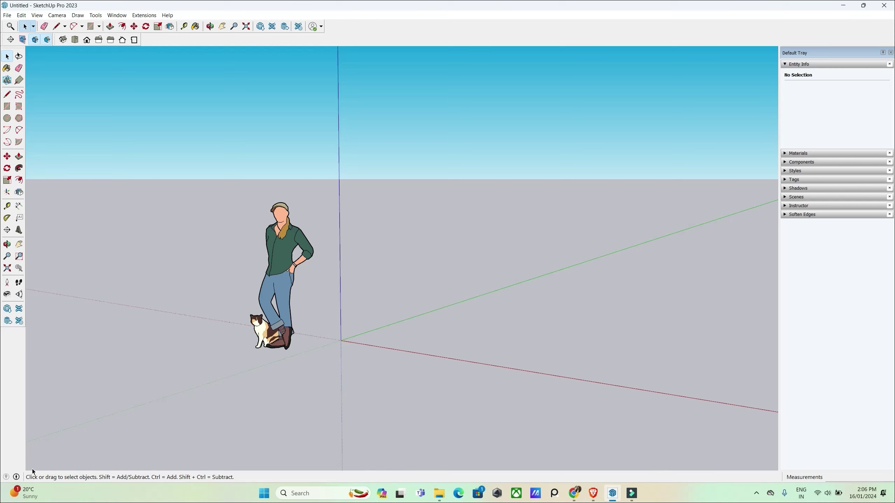
{"action": "key", "text": "l"}
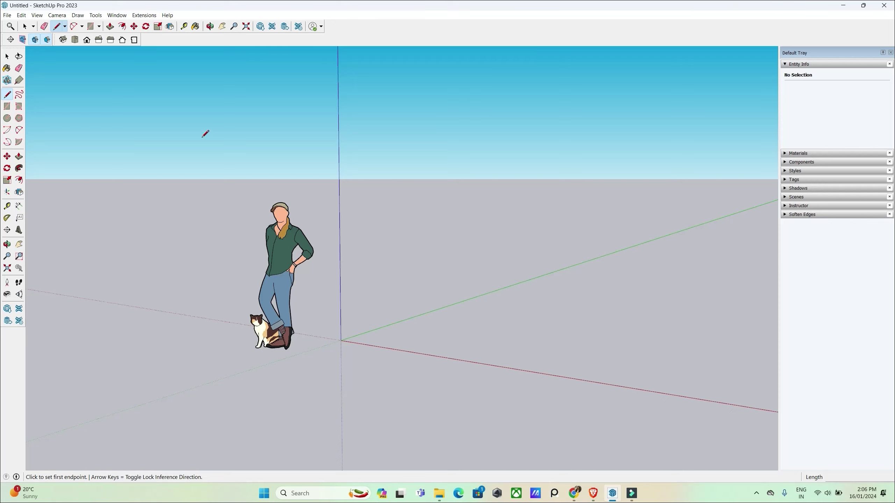
{"action": "key", "text": "space"}
{"action": "left_click_drag", "start_coordinate": [182, 170], "coordinate": [373, 421]}
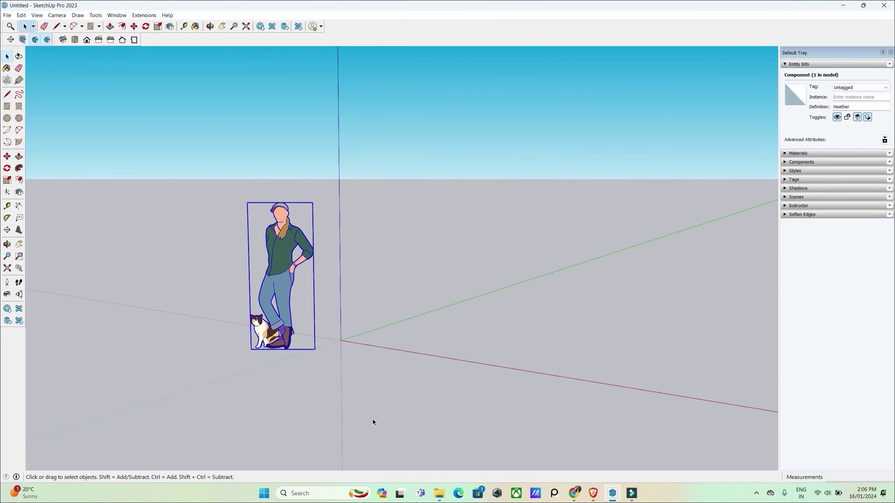
Delete the Heather figure and cat, then orbit around the now-empty scene.
{"action": "key", "text": "Delete"}
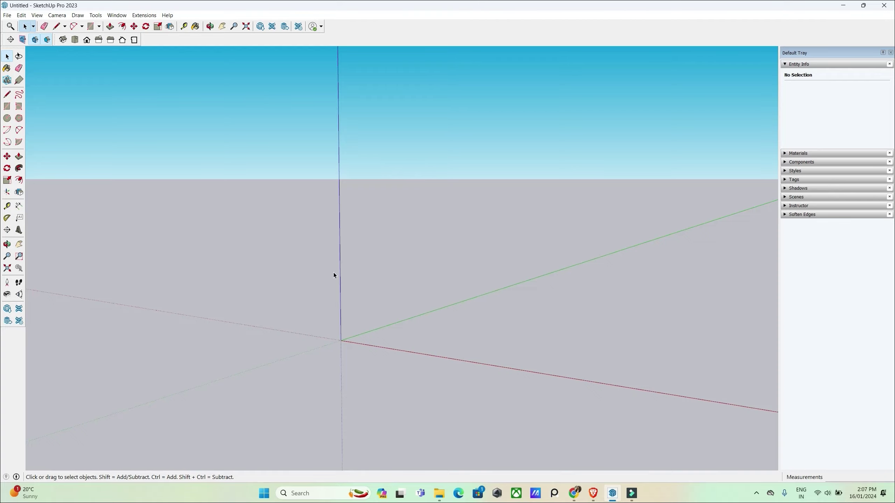
{"action": "key", "text": "o"}
{"action": "mouse_move", "coordinate": [334, 275]}
{"action": "left_mouse_down"}
{"action": "mouse_move", "coordinate": [319, 244]}
{"action": "mouse_move", "coordinate": [271, 290]}
{"action": "mouse_move", "coordinate": [457, 313]}
{"action": "mouse_move", "coordinate": [404, 254]}
{"action": "mouse_move", "coordinate": [349, 280]}
{"action": "mouse_move", "coordinate": [299, 265]}
{"action": "mouse_move", "coordinate": [335, 265]}
{"action": "mouse_move", "coordinate": [336, 308]}
{"action": "mouse_move", "coordinate": [354, 280]}
{"action": "left_mouse_up"}
{"action": "key", "text": "space"}
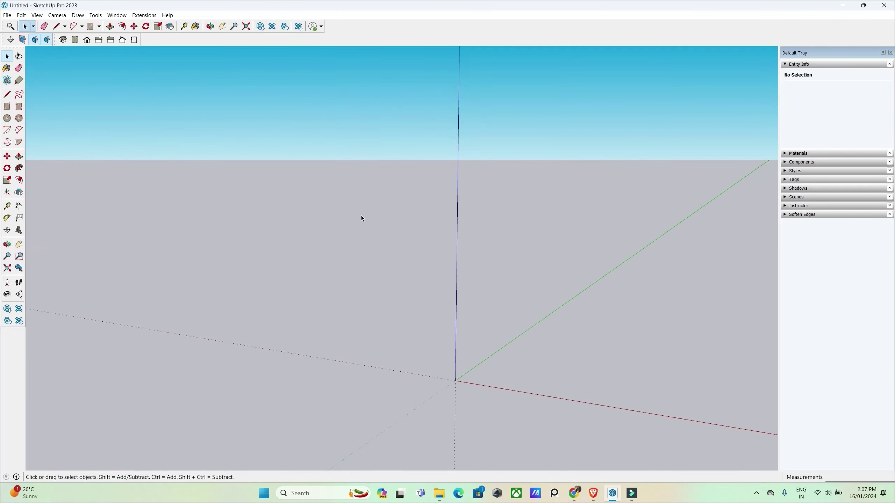
{"action": "key", "text": "o"}
{"action": "mouse_move", "coordinate": [366, 219]}
{"action": "left_mouse_down"}
{"action": "mouse_move", "coordinate": [468, 263]}
{"action": "mouse_move", "coordinate": [455, 268]}
{"action": "mouse_move", "coordinate": [461, 240]}
{"action": "mouse_move", "coordinate": [441, 256]}
{"action": "left_mouse_up"}
{"action": "key", "text": "space"}
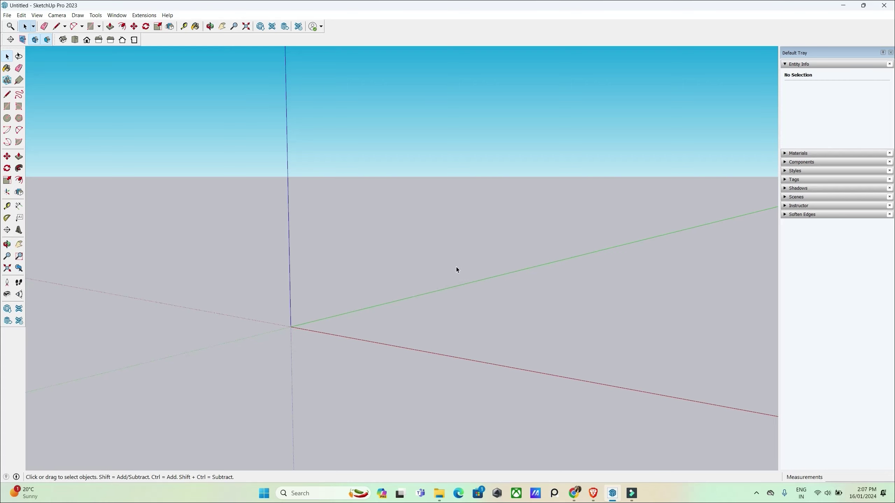
{"action": "key", "text": "o"}
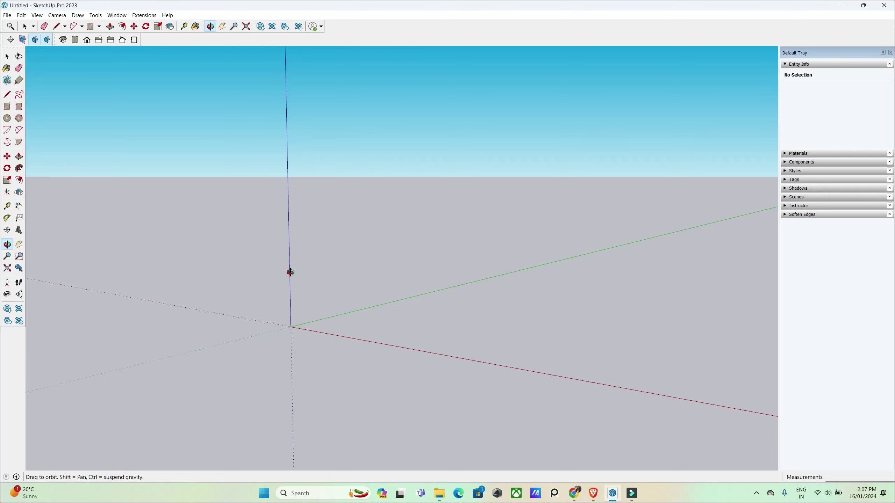
{"action": "mouse_move", "coordinate": [250, 275]}
{"action": "left_mouse_down"}
{"action": "mouse_move", "coordinate": [326, 334]}
{"action": "mouse_move", "coordinate": [309, 219]}
{"action": "mouse_move", "coordinate": [256, 274]}
{"action": "mouse_move", "coordinate": [475, 256]}
{"action": "mouse_move", "coordinate": [458, 294]}
{"action": "mouse_move", "coordinate": [422, 304]}
{"action": "mouse_move", "coordinate": [439, 281]}
{"action": "left_mouse_up"}
{"action": "key", "text": "space"}
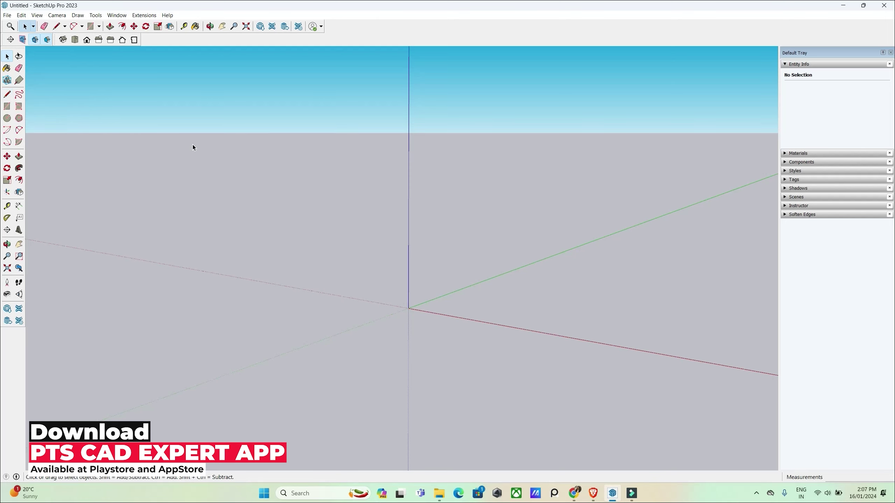
Draw a four-cornered ground face with the Line tool, starting on the red axis.
{"action": "key", "text": "l"}
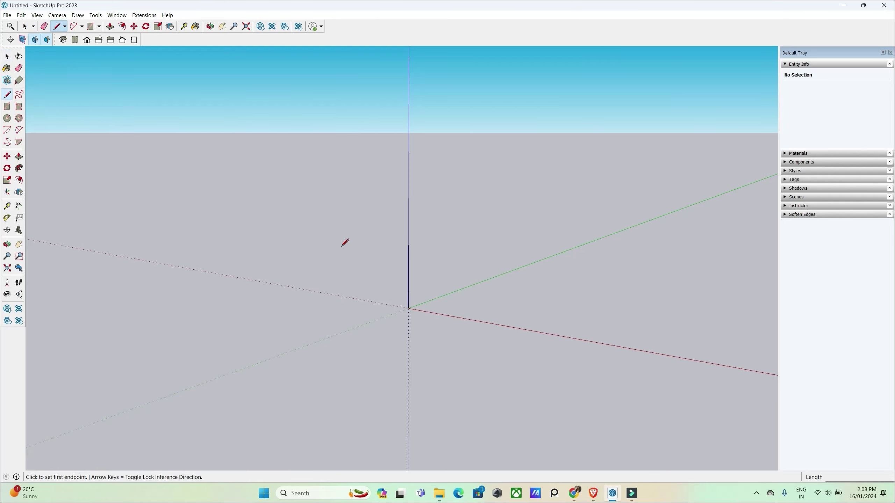
{"action": "left_click", "coordinate": [448, 317]}
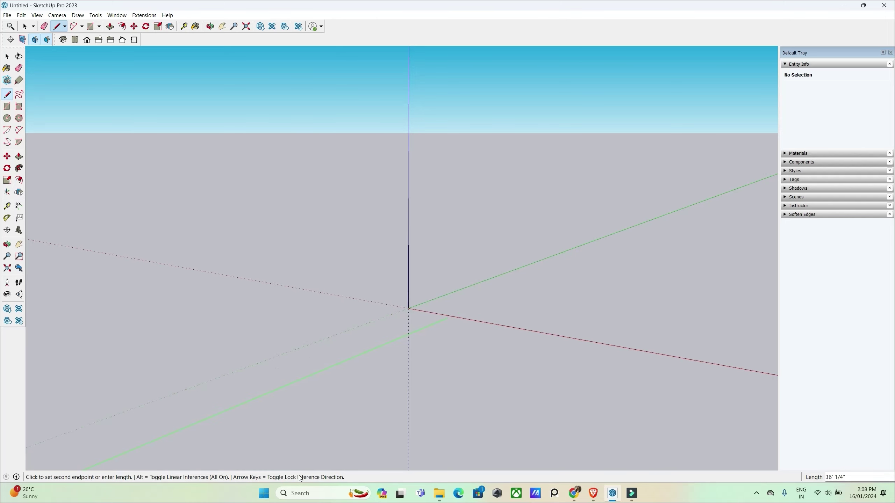
{"action": "left_click", "coordinate": [594, 256]}
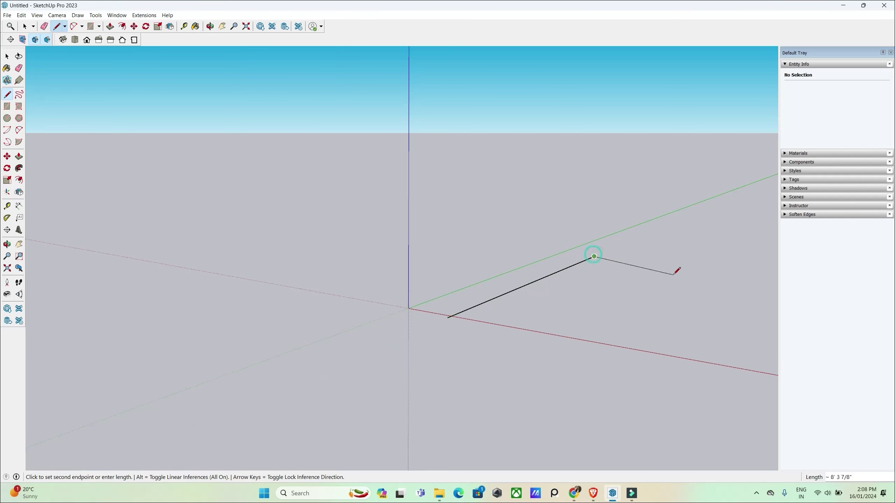
{"action": "left_click", "coordinate": [704, 268]}
{"action": "left_click", "coordinate": [593, 358]}
{"action": "mouse_move", "coordinate": [593, 358]}
{"action": "middle_mouse_down"}
{"action": "mouse_move", "coordinate": [619, 278]}
{"action": "mouse_move", "coordinate": [459, 343]}
{"action": "middle_mouse_up"}
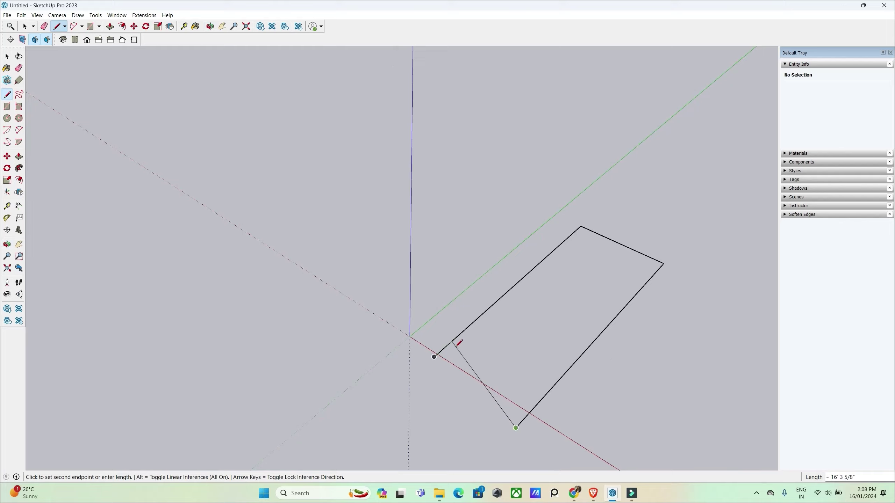
{"action": "left_click", "coordinate": [439, 353]}
{"action": "mouse_move", "coordinate": [568, 372]}
{"action": "middle_mouse_down"}
{"action": "mouse_move", "coordinate": [543, 333]}
{"action": "mouse_move", "coordinate": [271, 208]}
{"action": "mouse_move", "coordinate": [545, 362]}
{"action": "mouse_move", "coordinate": [625, 304]}
{"action": "mouse_move", "coordinate": [617, 260]}
{"action": "mouse_move", "coordinate": [615, 275]}
{"action": "middle_mouse_up"}
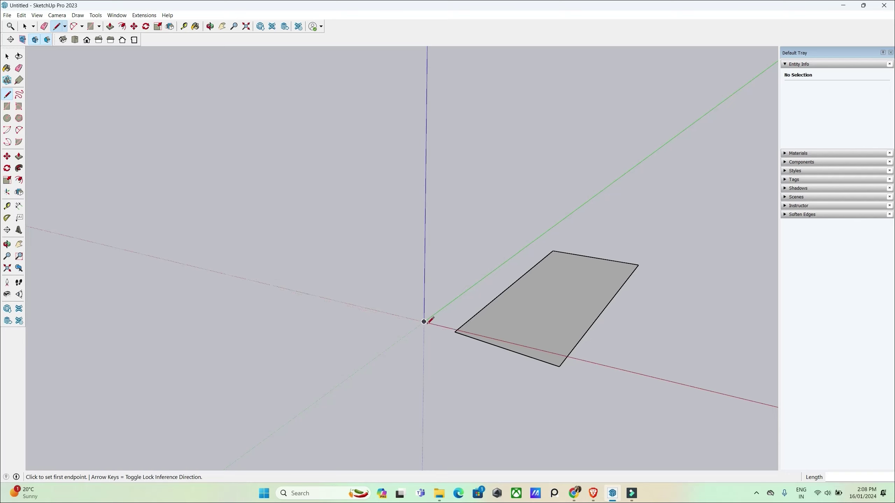
Draw an upright edge left of the origin, using arrow-key locks to constrain it to the blue axis.
{"action": "left_click", "coordinate": [306, 323]}
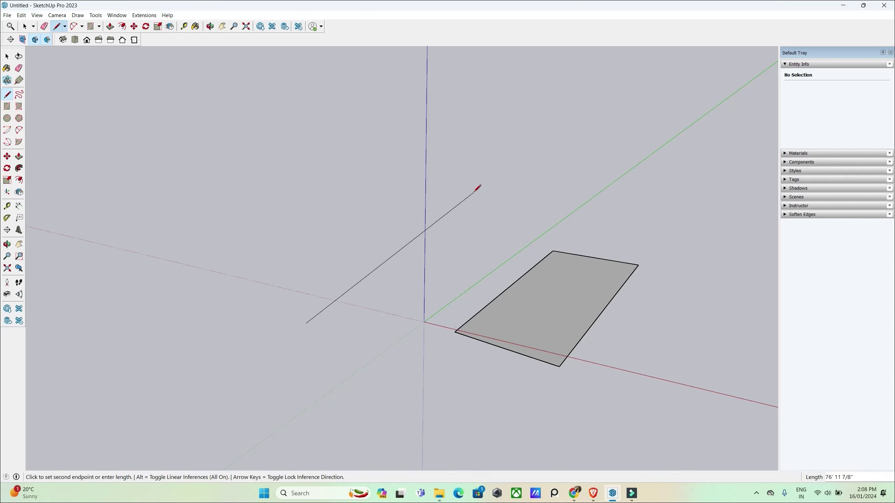
{"action": "key", "text": "Right"}
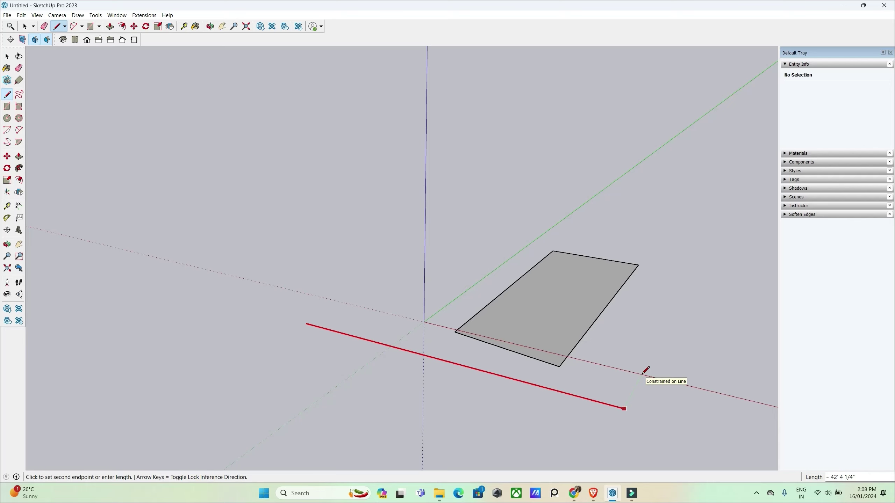
{"action": "key", "text": "Left"}
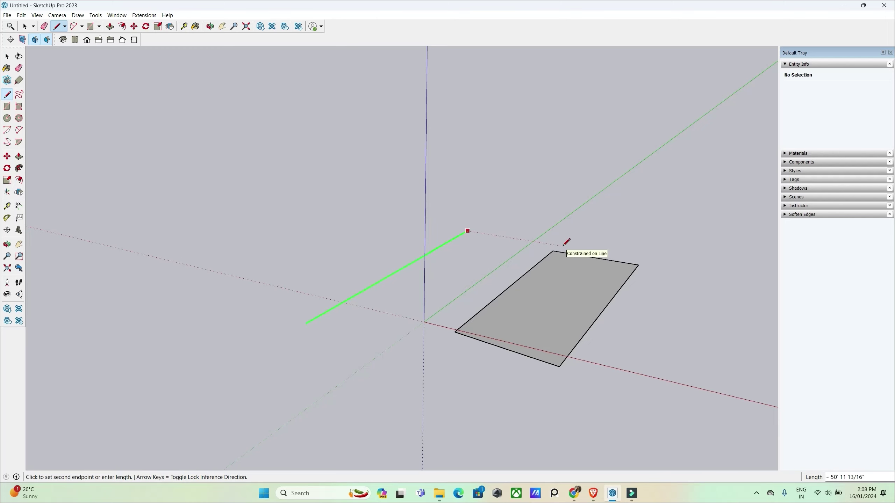
{"action": "key", "text": "Up"}
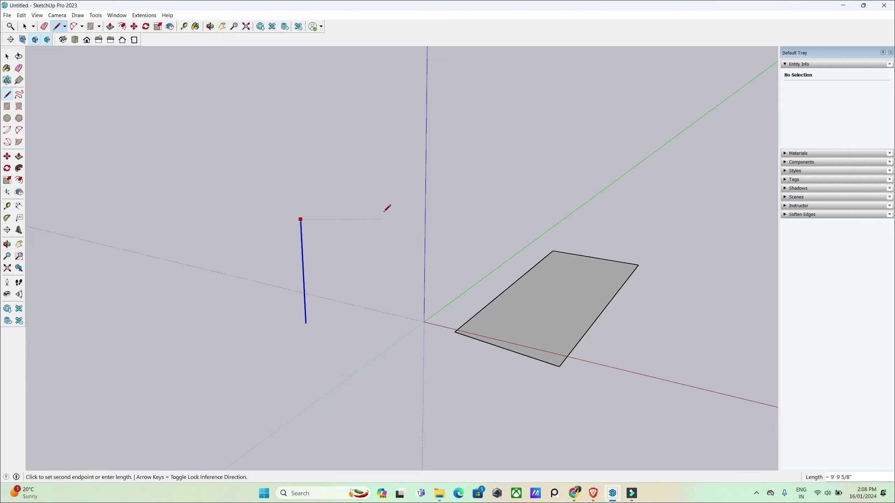
{"action": "left_click", "coordinate": [384, 131]}
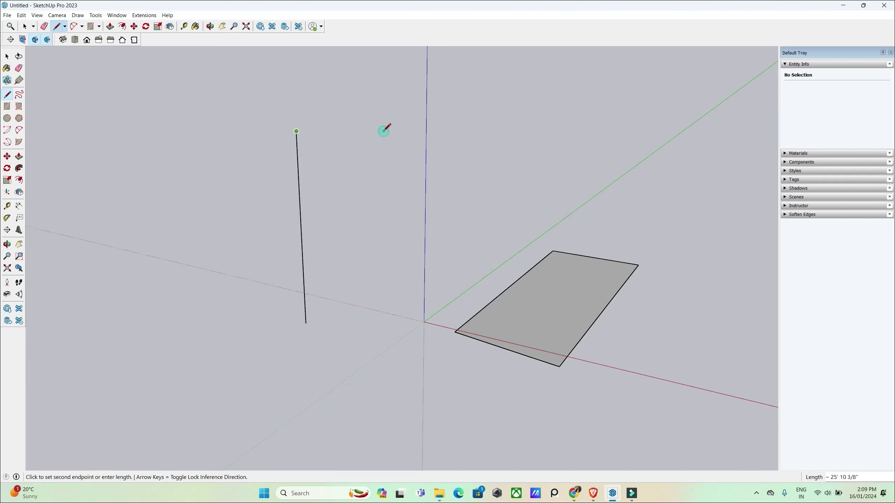
{"action": "middle_click_drag", "start_coordinate": [384, 131], "coordinate": [365, 202]}
{"action": "key", "text": "space"}
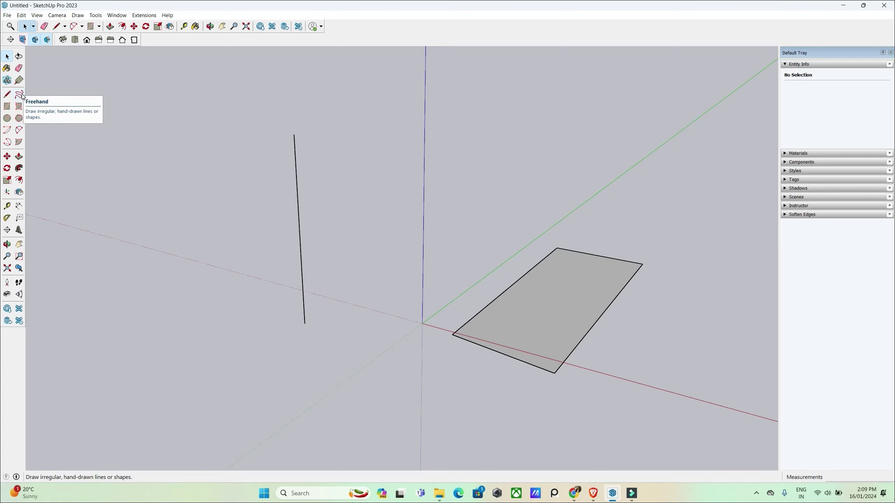
Assign Ctrl+F to Draw/Lines/Freehand in the Preferences Shortcuts page and close Preferences.
{"action": "left_click_drag", "start_coordinate": [103, 130], "coordinate": [106, 116]}
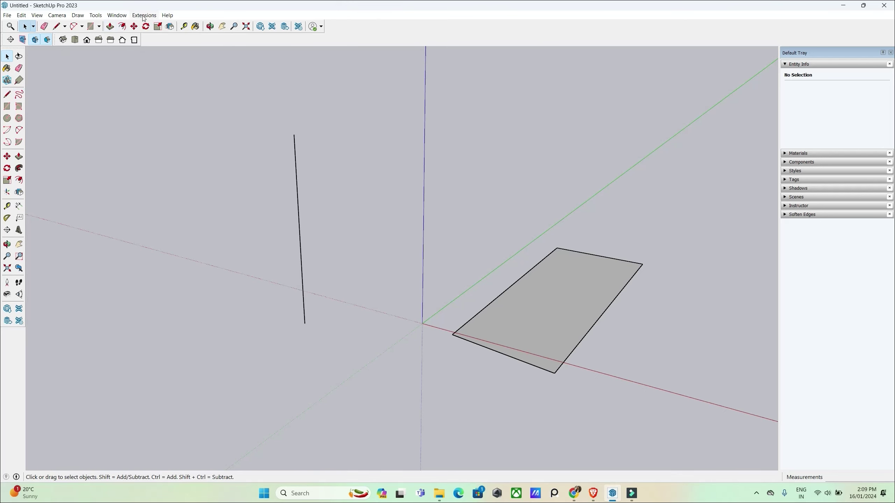
{"action": "left_click", "coordinate": [118, 15]}
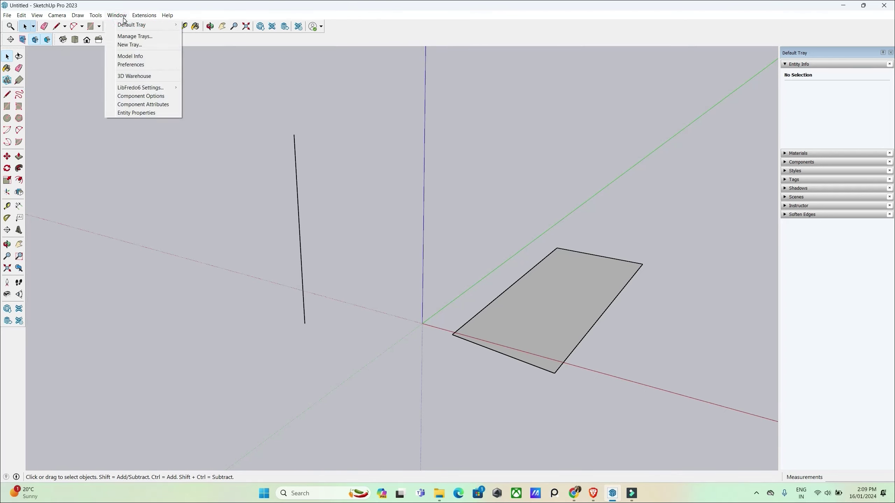
{"action": "left_click", "coordinate": [131, 65]}
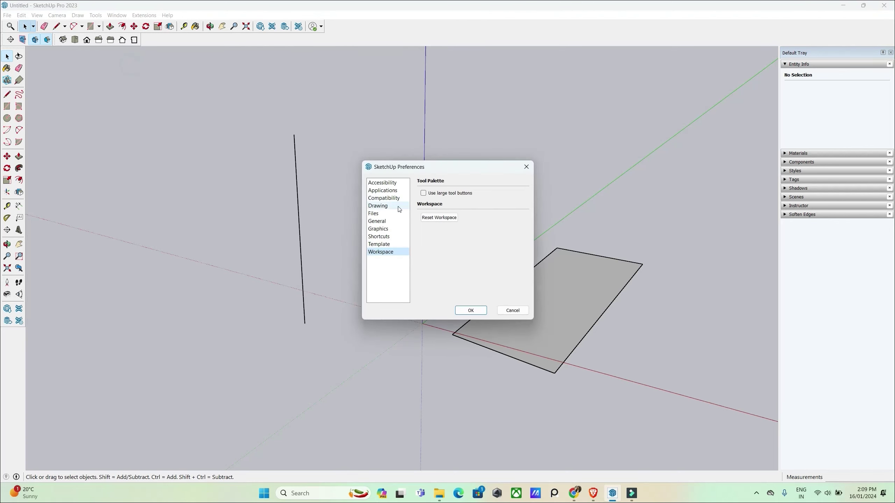
{"action": "left_click", "coordinate": [386, 237]}
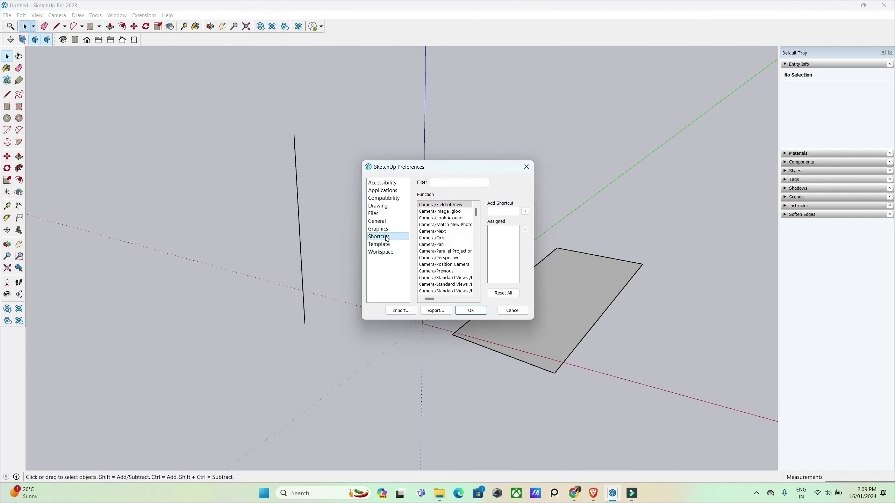
{"action": "left_click", "coordinate": [444, 181]}
{"action": "type", "text": "freehand"}
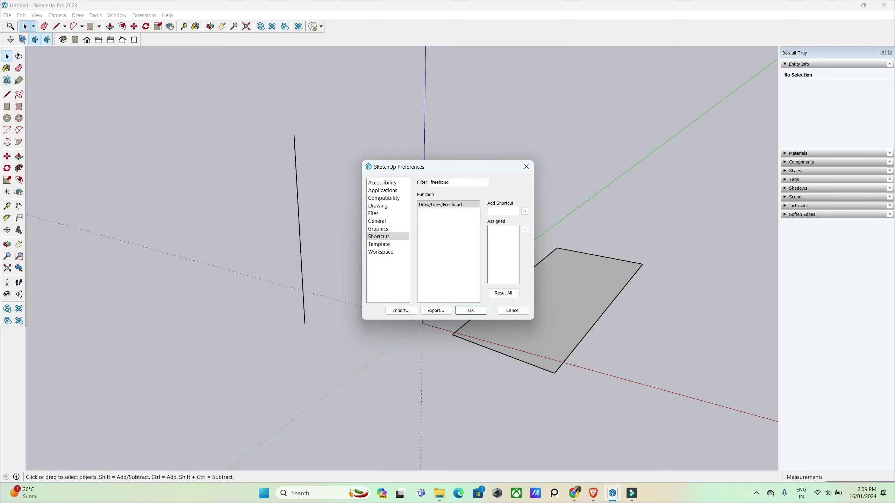
{"action": "left_click", "coordinate": [454, 204]}
{"action": "left_click", "coordinate": [502, 212]}
{"action": "left_click", "coordinate": [525, 211]}
{"action": "left_click", "coordinate": [471, 310]}
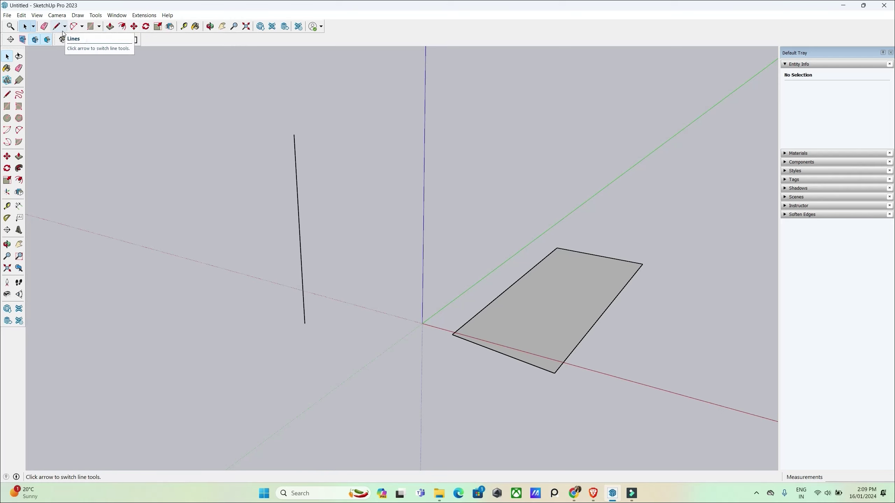
{"action": "left_click", "coordinate": [65, 28]}
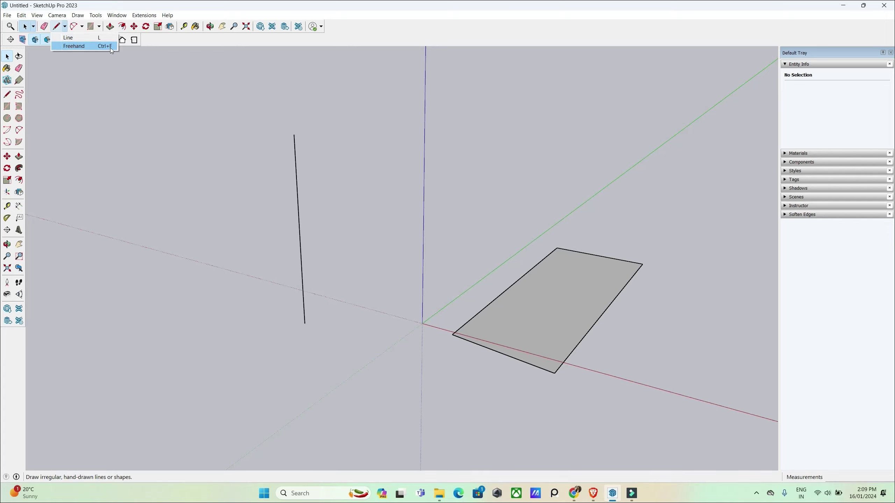
{"action": "left_click", "coordinate": [95, 93]}
{"action": "left_click", "coordinate": [82, 28]}
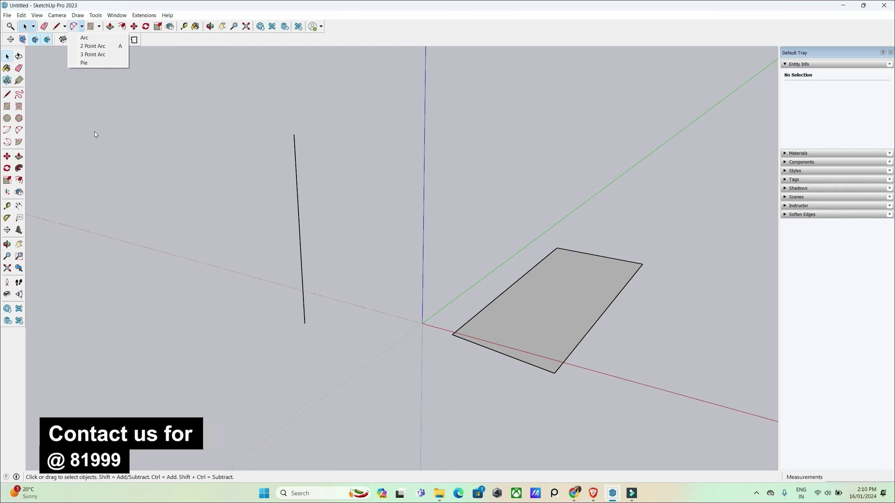
Open the Preferences Shortcuts page and filter the function list for 'pie'.
{"action": "left_click", "coordinate": [84, 116]}
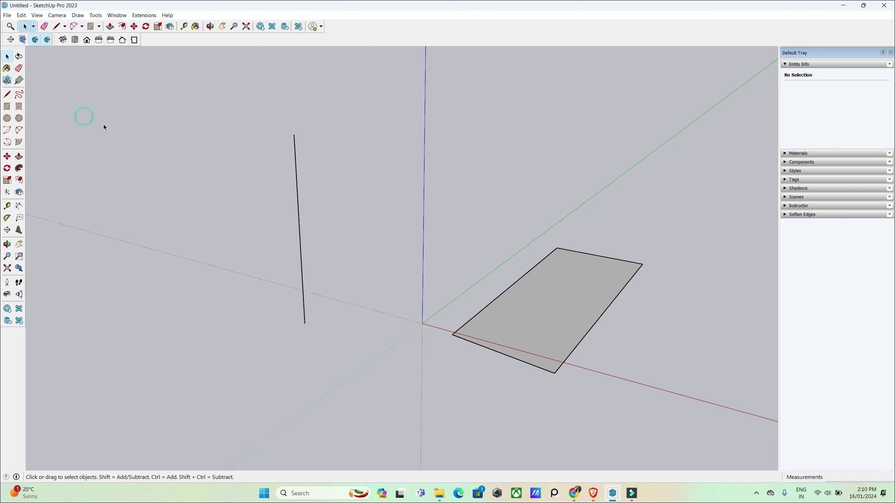
{"action": "left_click", "coordinate": [115, 16]}
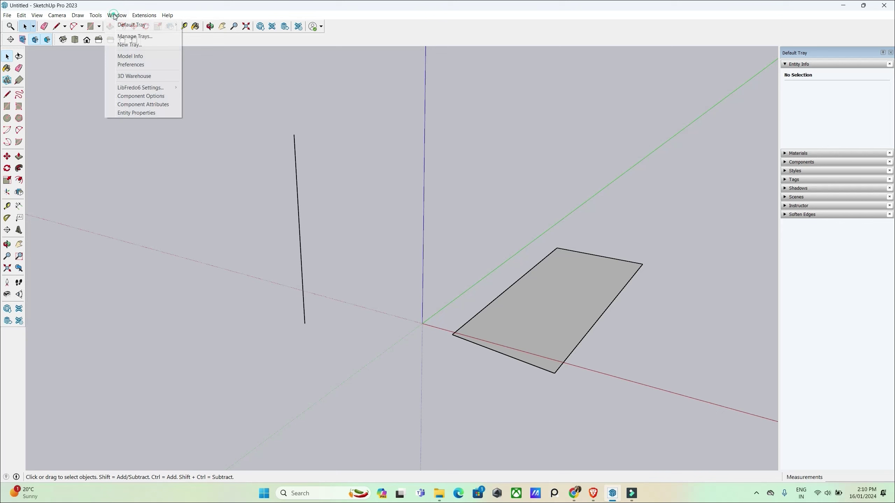
{"action": "left_click", "coordinate": [125, 65]}
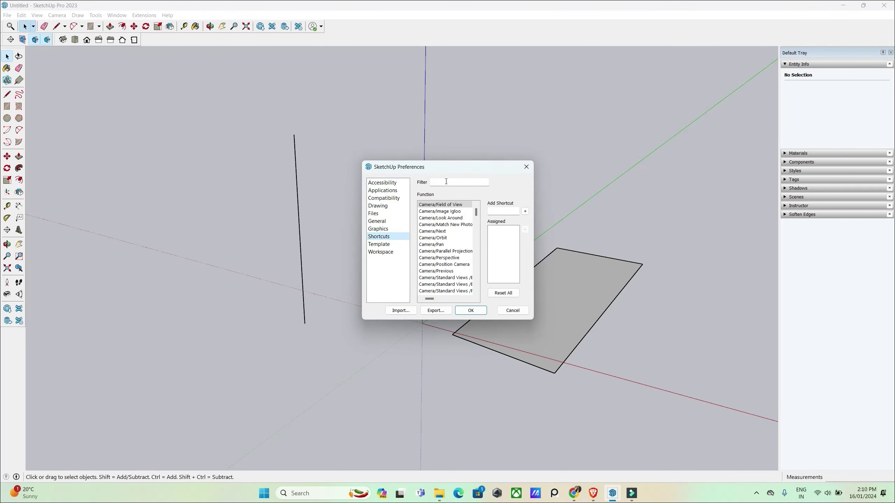
{"action": "left_click", "coordinate": [440, 184]}
{"action": "type", "text": "p"}
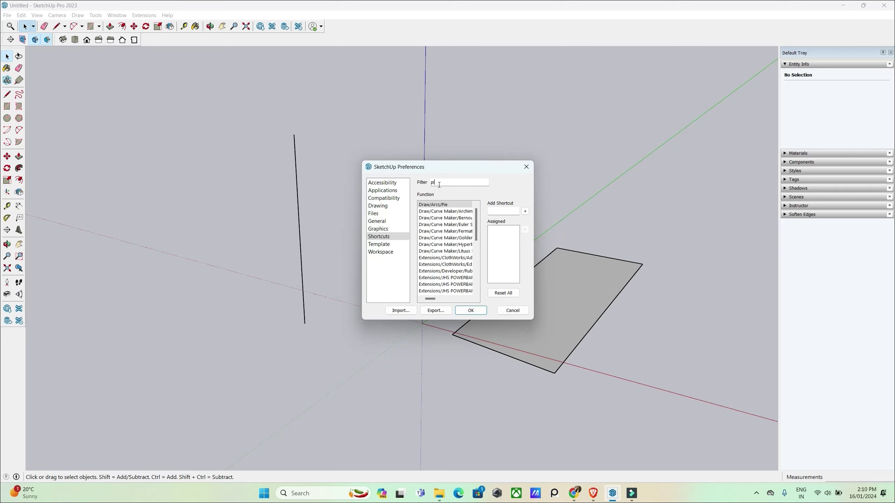
{"action": "type", "text": "ie"}
Assign Alt+P to Draw/Arcs/Pie, replacing the proposed shortcut, and save Preferences.
{"action": "left_click", "coordinate": [449, 208]}
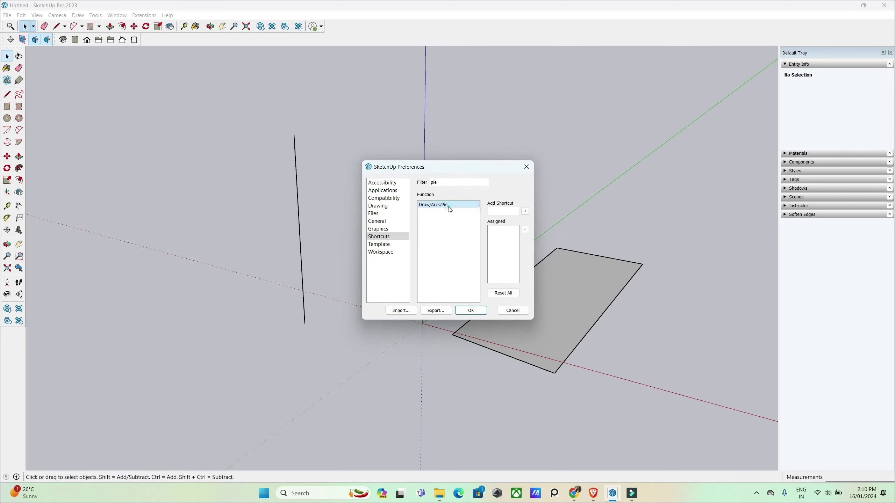
{"action": "left_click", "coordinate": [494, 213]}
{"action": "left_click", "coordinate": [525, 212]}
{"action": "left_click", "coordinate": [512, 211]}
{"action": "key", "text": "alt"}
{"action": "left_click", "coordinate": [525, 211]}
{"action": "left_click", "coordinate": [479, 312]}
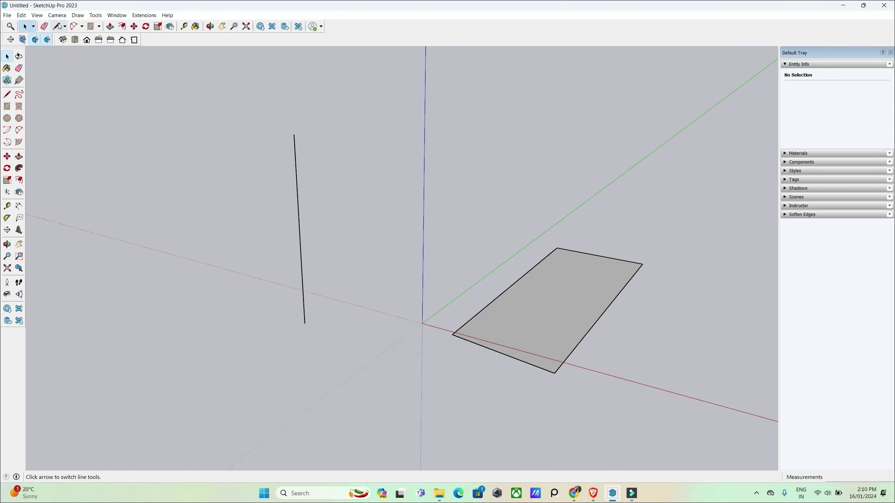
Check that Pie lists Alt+P, start a pie above the origin, cancel it, and activate Freehand.
{"action": "left_click", "coordinate": [81, 27]}
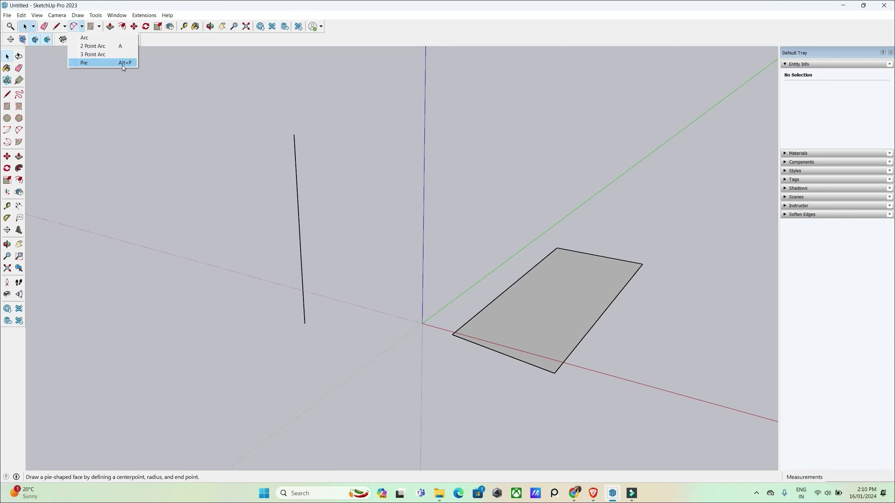
{"action": "left_click_drag", "start_coordinate": [122, 108], "coordinate": [163, 136]}
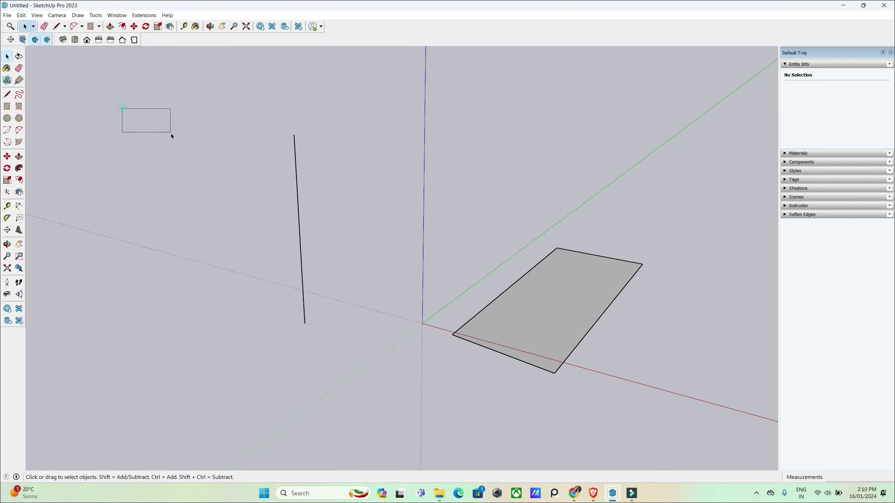
{"action": "key", "text": "a"}
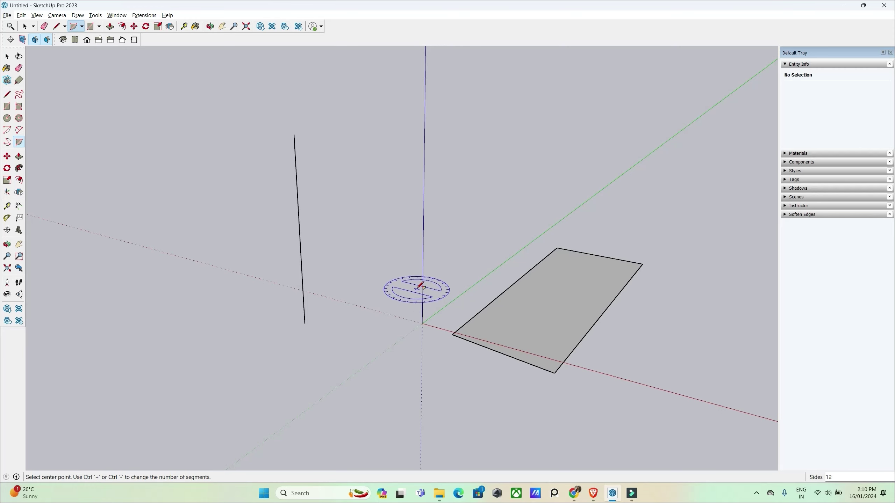
{"action": "left_click", "coordinate": [391, 269]}
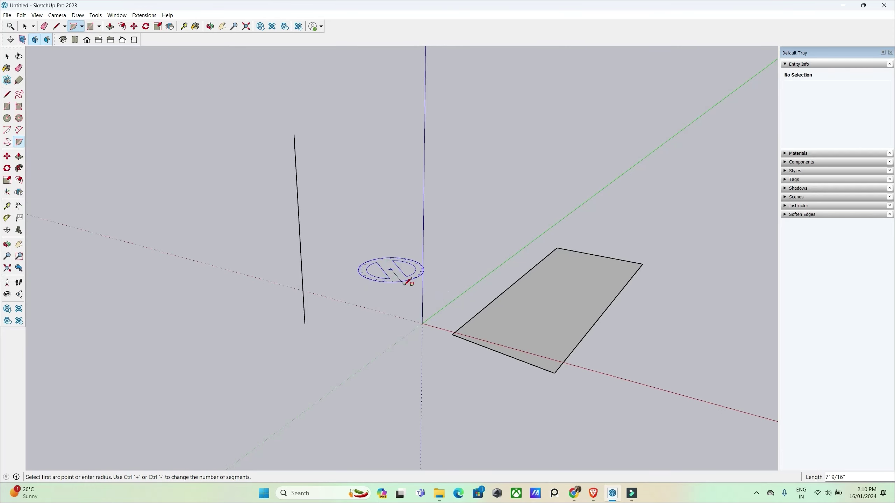
{"action": "key", "text": "space"}
{"action": "key", "text": "f"}
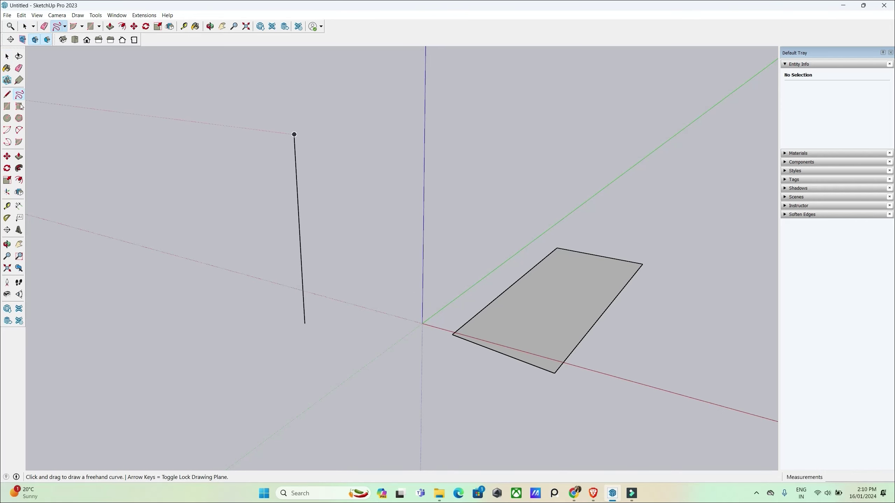
Sketch a long open freehand curve on the left and a closed freehand loop on the right.
{"action": "middle_click_drag", "start_coordinate": [435, 183], "coordinate": [389, 290]}
{"action": "scroll", "coordinate": [386, 362], "scroll_direction": "down", "scroll_amount": 2}
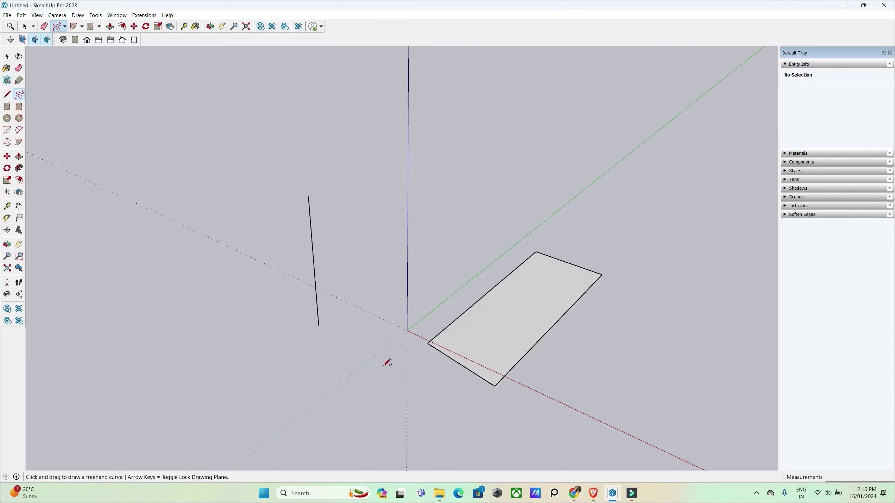
{"action": "scroll", "coordinate": [455, 356], "scroll_direction": "down", "scroll_amount": 1}
{"action": "scroll", "coordinate": [470, 353], "scroll_direction": "down", "scroll_amount": 1}
{"action": "scroll", "coordinate": [468, 354], "scroll_direction": "down", "scroll_amount": 1}
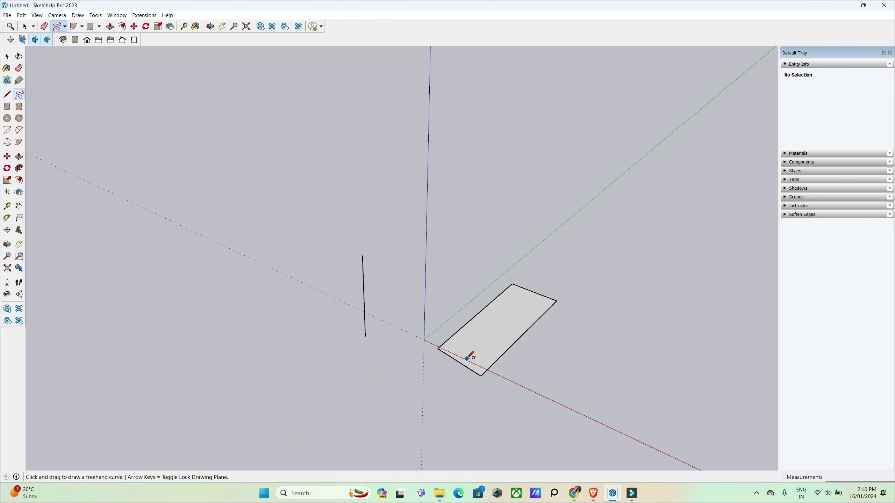
{"action": "mouse_move", "coordinate": [206, 300]}
{"action": "left_mouse_down"}
{"action": "mouse_move", "coordinate": [508, 135]}
{"action": "mouse_move", "coordinate": [326, 144]}
{"action": "mouse_move", "coordinate": [200, 216]}
{"action": "mouse_move", "coordinate": [185, 286]}
{"action": "mouse_move", "coordinate": [154, 326]}
{"action": "mouse_move", "coordinate": [180, 140]}
{"action": "left_mouse_up"}
{"action": "mouse_move", "coordinate": [630, 240]}
{"action": "left_mouse_down"}
{"action": "mouse_move", "coordinate": [589, 144]}
{"action": "mouse_move", "coordinate": [695, 136]}
{"action": "mouse_move", "coordinate": [666, 223]}
{"action": "mouse_move", "coordinate": [631, 241]}
{"action": "left_mouse_up"}
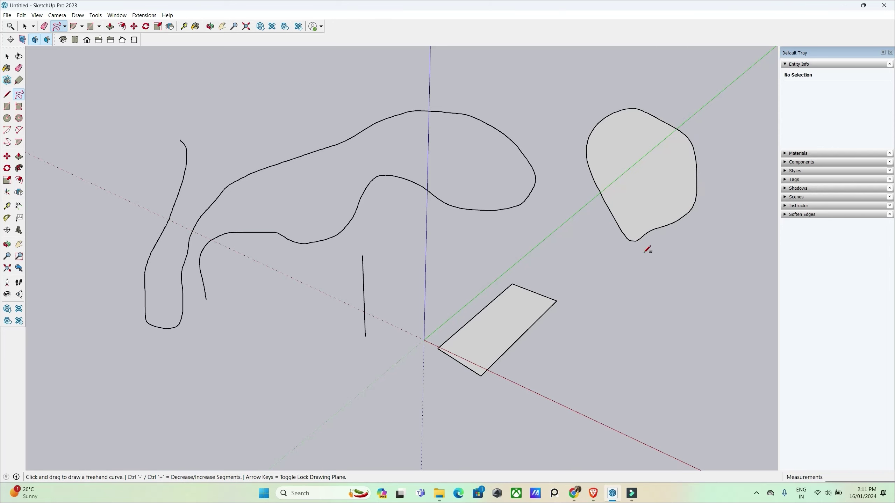
{"action": "middle_click_drag", "start_coordinate": [582, 303], "coordinate": [563, 294]}
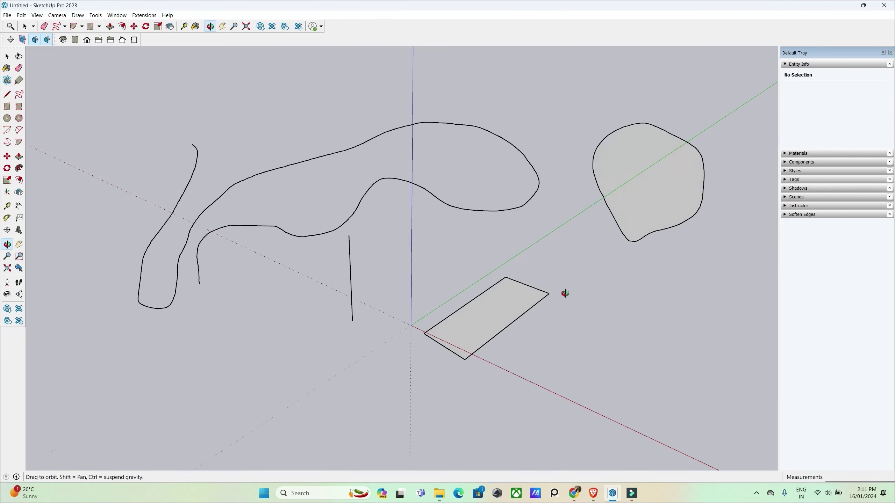
Delete the closed loop, the rectangle and the open curve, then box-select the vertical line.
{"action": "key", "text": "space"}
{"action": "left_click", "coordinate": [583, 281]}
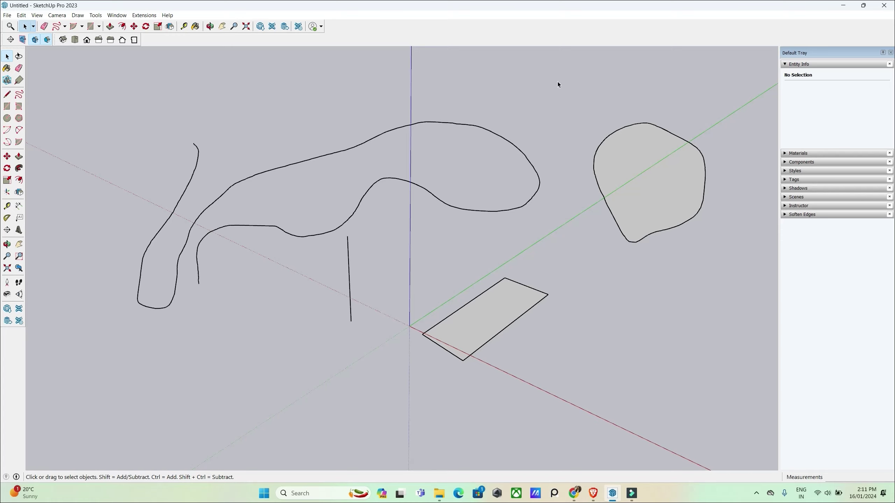
{"action": "mouse_move", "coordinate": [560, 84]}
{"action": "left_mouse_down"}
{"action": "mouse_move", "coordinate": [744, 318]}
{"action": "mouse_move", "coordinate": [763, 283]}
{"action": "left_mouse_up"}
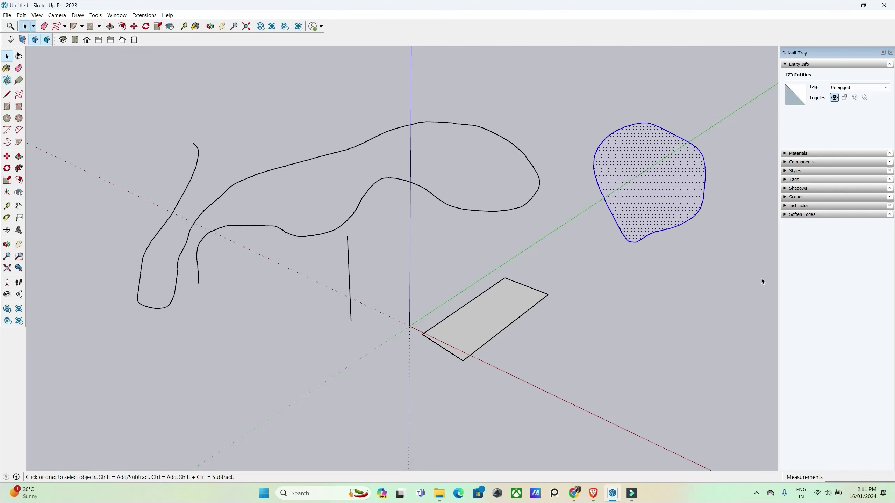
{"action": "key", "text": "Delete"}
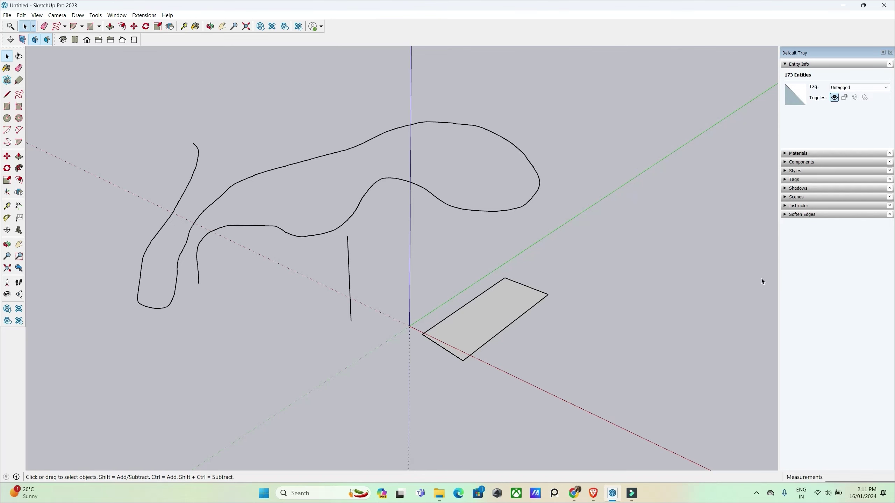
{"action": "double_click", "coordinate": [489, 309]}
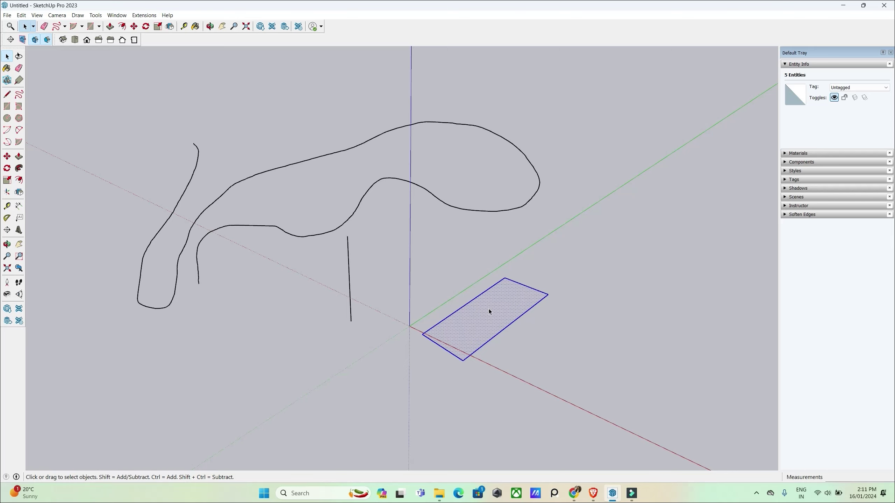
{"action": "key", "text": "Delete"}
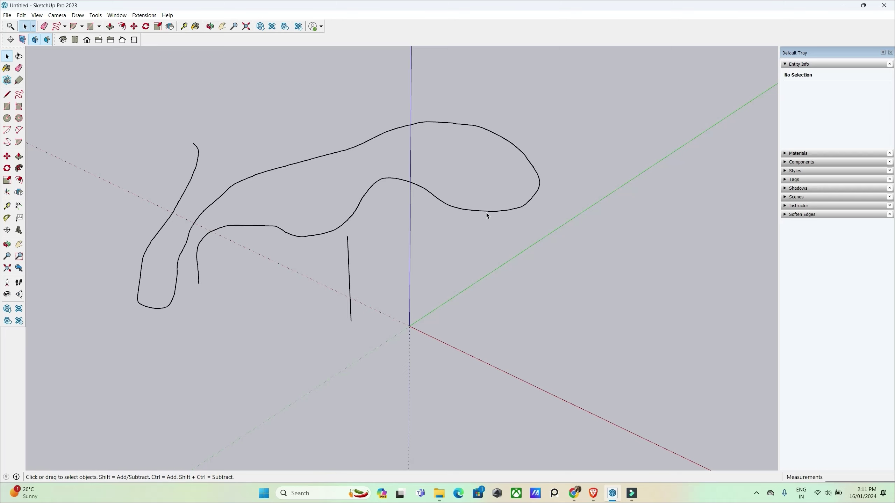
{"action": "left_click", "coordinate": [485, 211]}
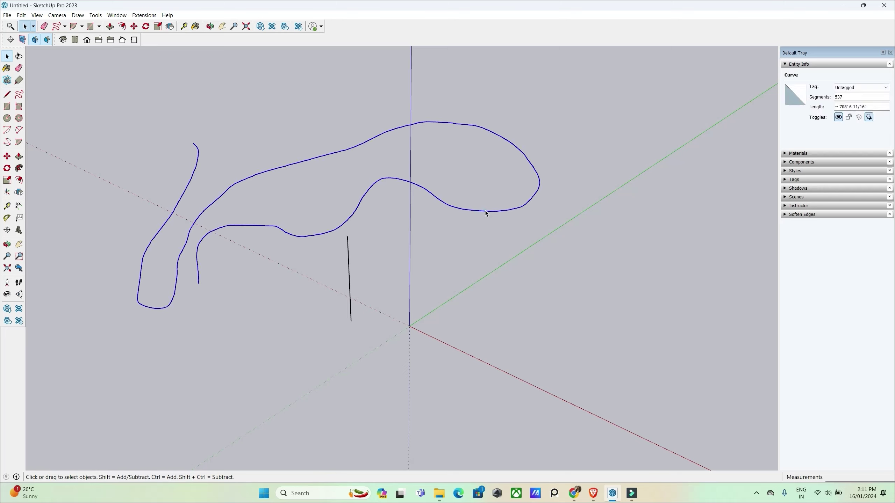
{"action": "key", "text": "Delete"}
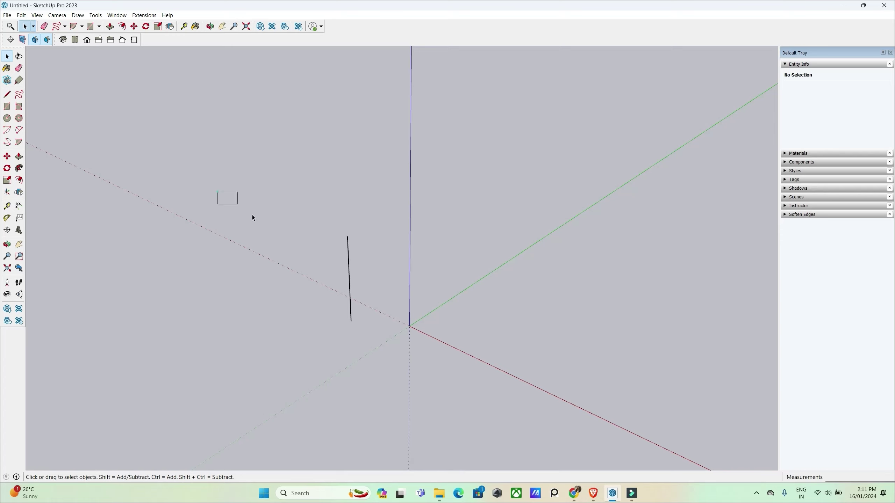
{"action": "left_click_drag", "start_coordinate": [252, 217], "coordinate": [661, 410]}
Delete the vertical line and draw a large rectangle face on the ground from the origin.
{"action": "key", "text": "Delete"}
{"action": "left_click", "coordinate": [220, 177]}
{"action": "key", "text": "r"}
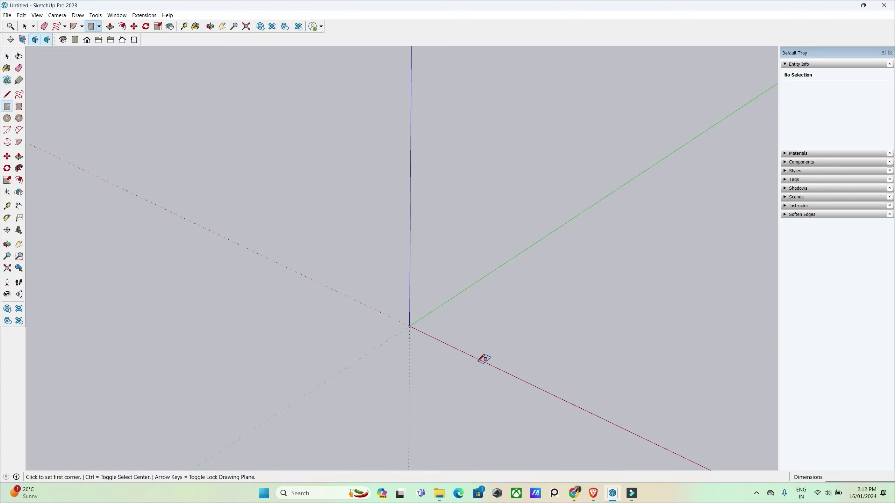
{"action": "left_click", "coordinate": [402, 322]}
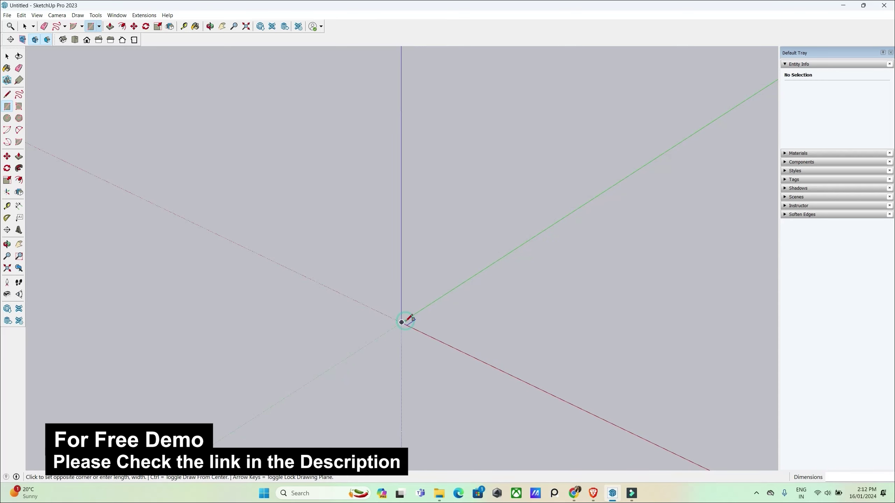
{"action": "left_click", "coordinate": [629, 304]}
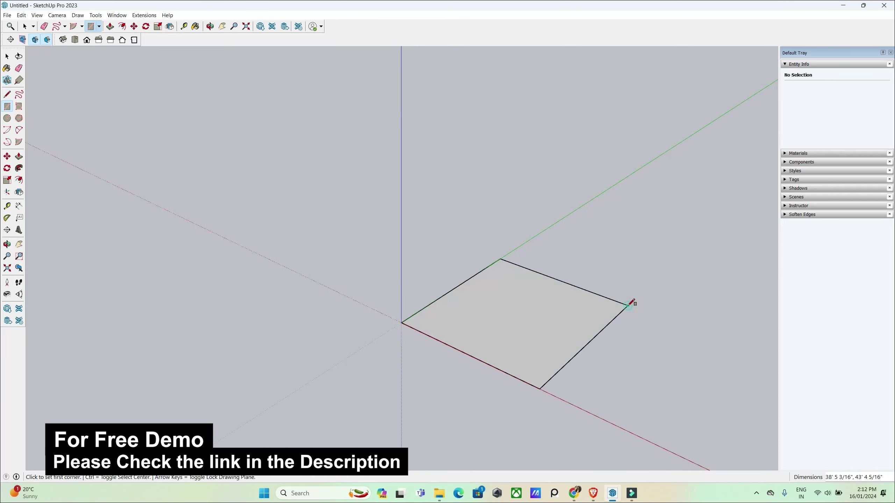
{"action": "mouse_move", "coordinate": [619, 391]}
{"action": "middle_mouse_down"}
{"action": "mouse_move", "coordinate": [589, 234]}
{"action": "mouse_move", "coordinate": [565, 314]}
{"action": "mouse_move", "coordinate": [501, 348]}
{"action": "middle_mouse_up"}
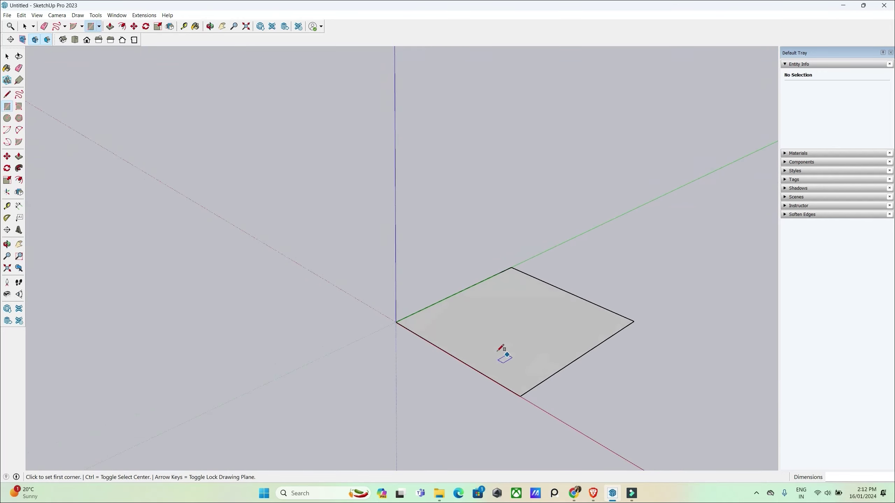
{"action": "scroll", "coordinate": [498, 351], "scroll_direction": "up", "scroll_amount": 2}
{"action": "scroll", "coordinate": [463, 330], "scroll_direction": "up", "scroll_amount": 2}
{"action": "scroll", "coordinate": [476, 343], "scroll_direction": "down", "scroll_amount": 1}
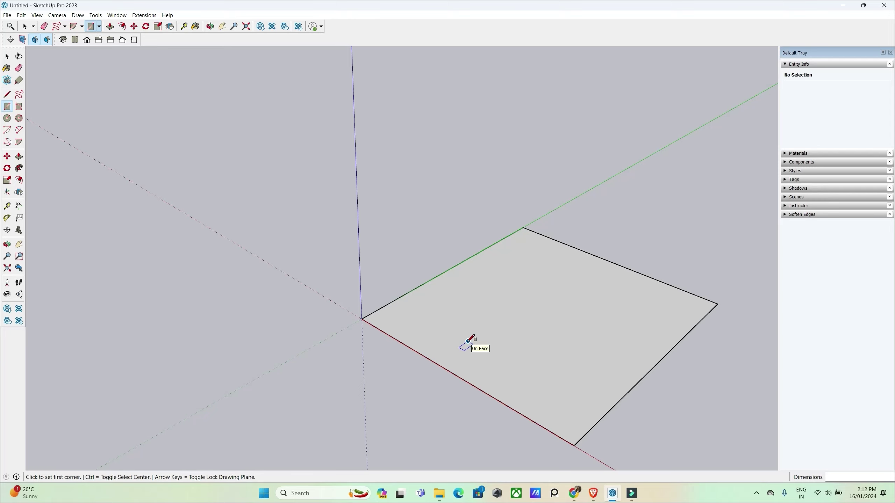
Draw a small square face from the origin on the opposite side by entering its size.
{"action": "left_click", "coordinate": [361, 319]}
{"action": "scroll", "coordinate": [519, 312], "scroll_direction": "down", "scroll_amount": 2}
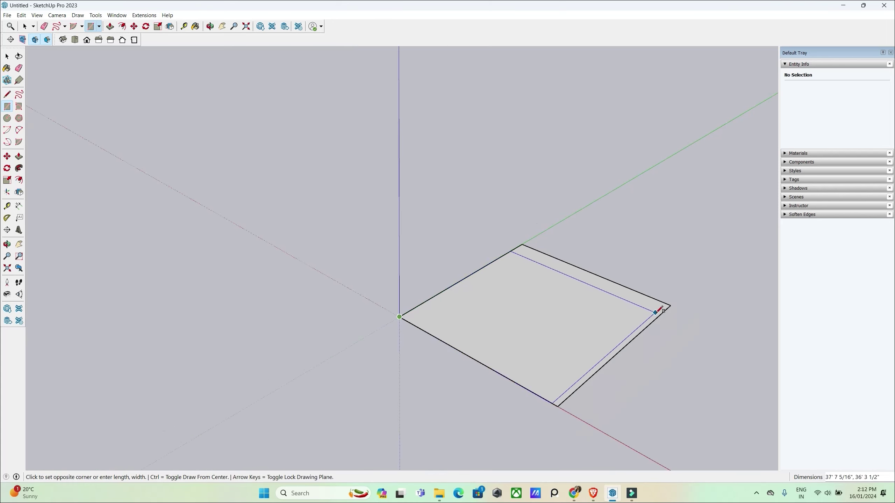
{"action": "scroll", "coordinate": [659, 310], "scroll_direction": "up", "scroll_amount": 1}
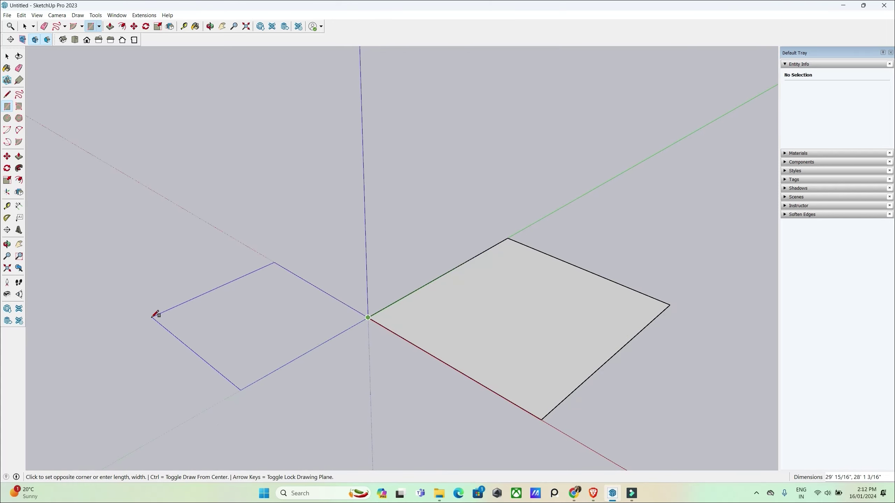
{"action": "type", "text": "15',15"}
{"action": "key", "text": "Return"}
{"action": "middle_click_drag", "start_coordinate": [324, 312], "coordinate": [305, 349]}
{"action": "key", "text": "space"}
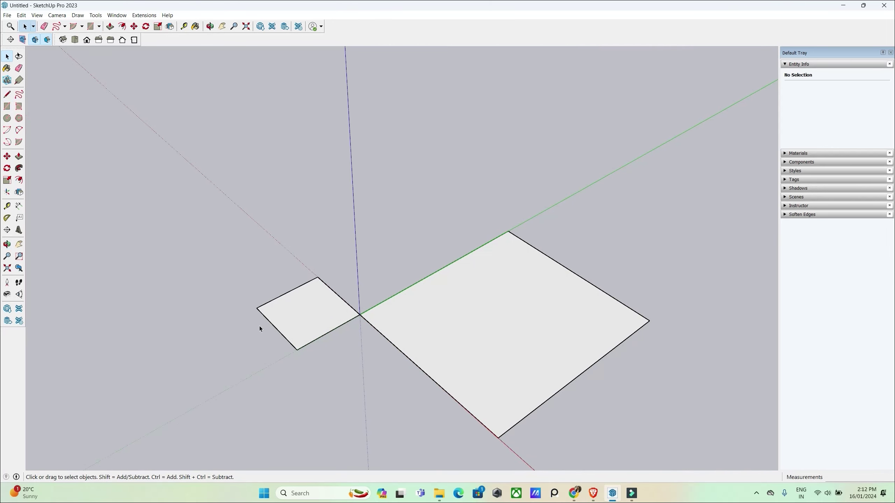
{"action": "middle_click_drag", "start_coordinate": [352, 341], "coordinate": [346, 324]}
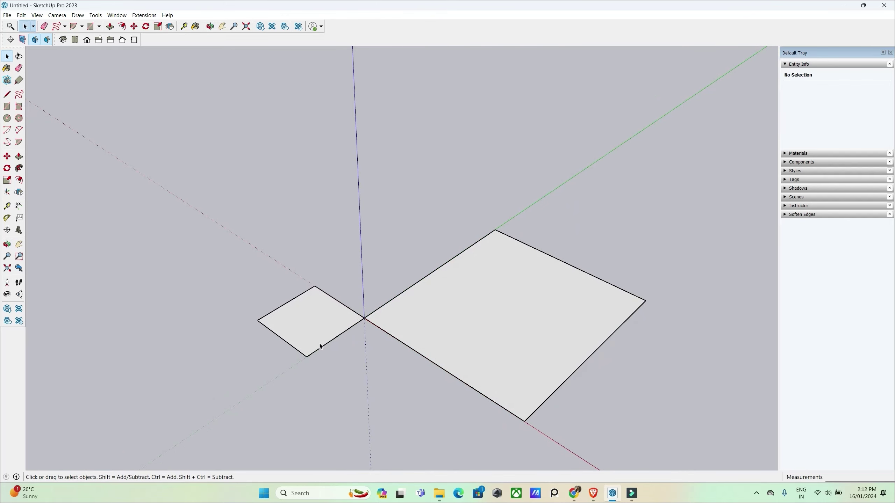
{"action": "scroll", "coordinate": [320, 345], "scroll_direction": "up", "scroll_amount": 2}
{"action": "scroll", "coordinate": [303, 354], "scroll_direction": "up", "scroll_amount": 1}
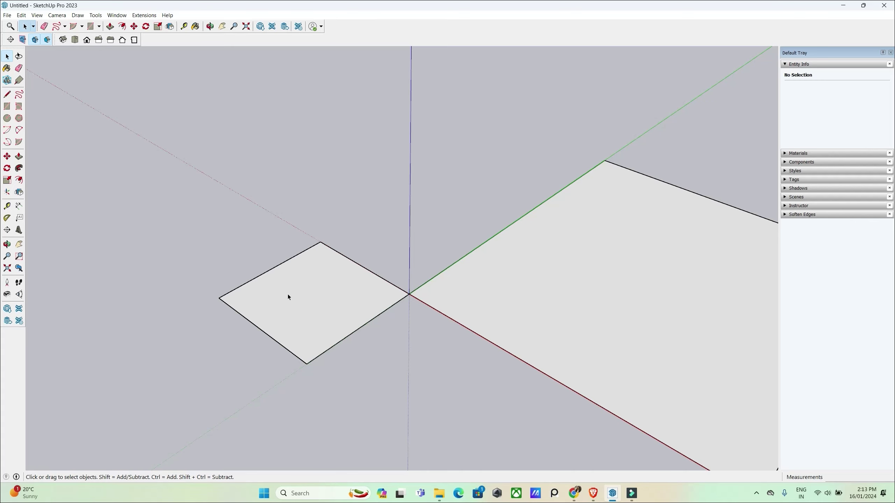
Measure the small square's edge with the Tape Measure to confirm it is 15'.
{"action": "key", "text": "t"}
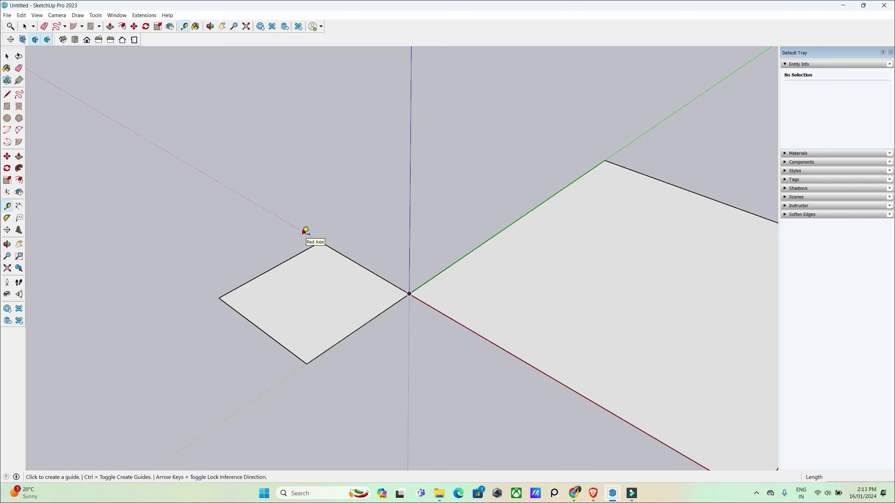
{"action": "left_click", "coordinate": [320, 242]}
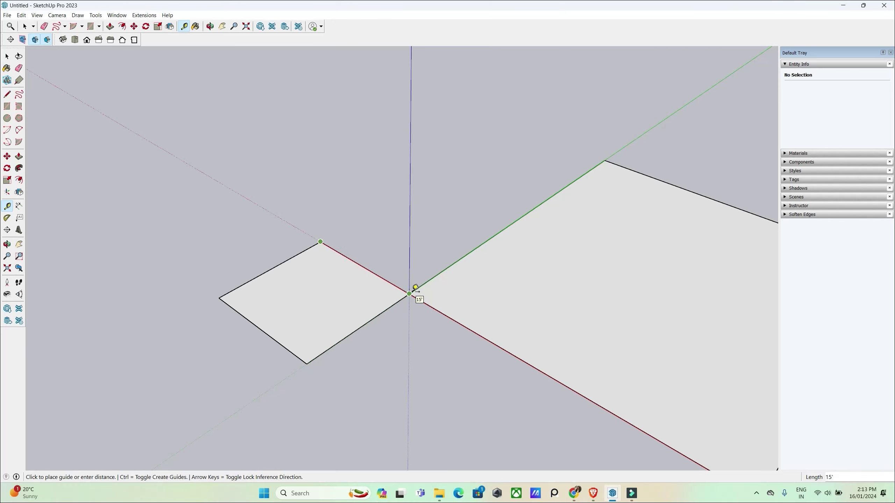
{"action": "key", "text": "space"}
Select everything and delete both squares, leaving only the axes.
{"action": "scroll", "coordinate": [317, 294], "scroll_direction": "down", "scroll_amount": 1}
{"action": "scroll", "coordinate": [300, 291], "scroll_direction": "down", "scroll_amount": 2}
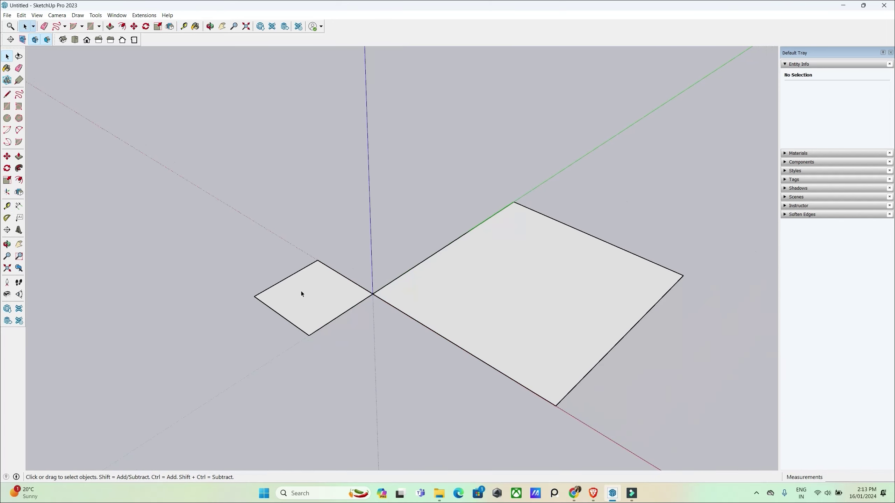
{"action": "key", "text": "ctrl+a"}
{"action": "key", "text": "Delete"}
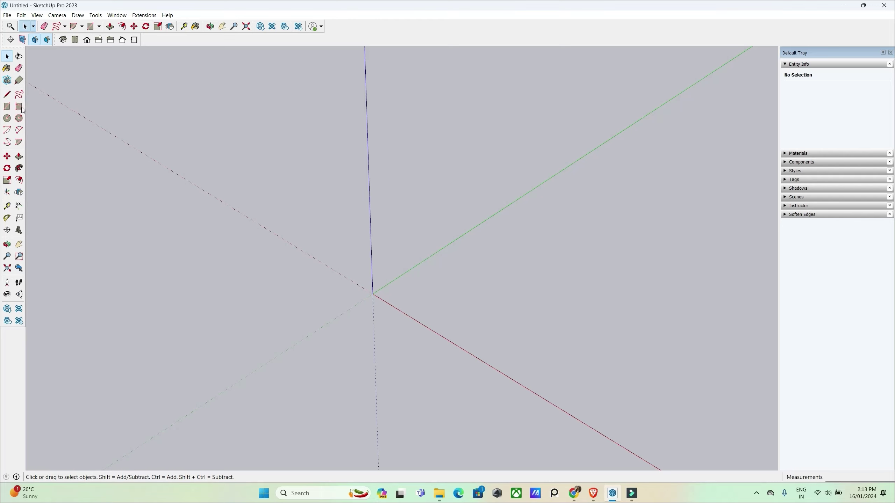
Draw a small upright rotated-rectangle face at the origin along the red axis.
{"action": "left_click", "coordinate": [19, 107]}
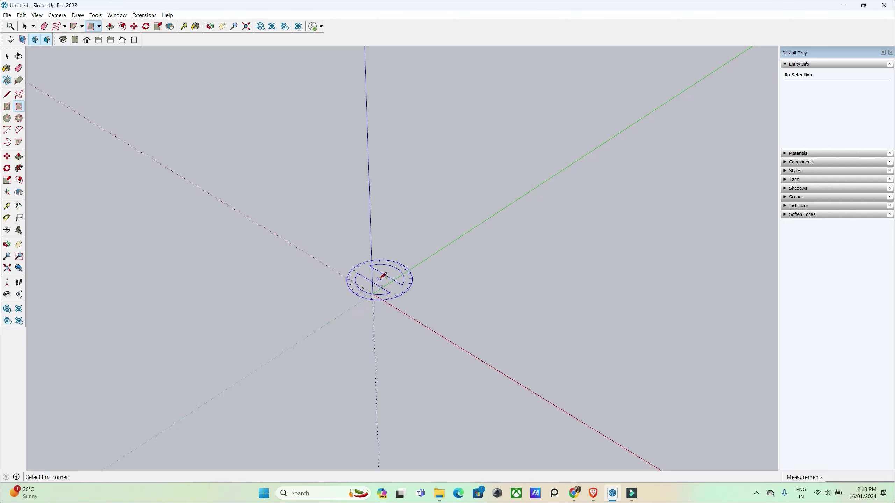
{"action": "key", "text": "Right"}
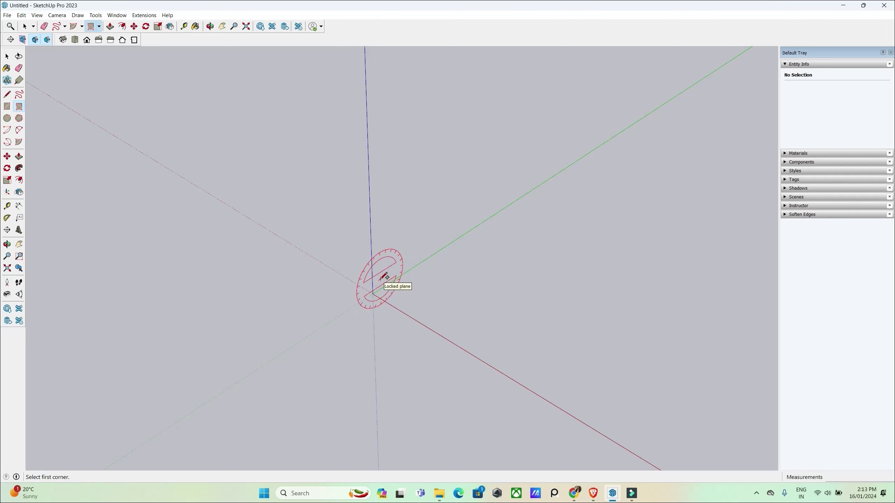
{"action": "key", "text": "Left"}
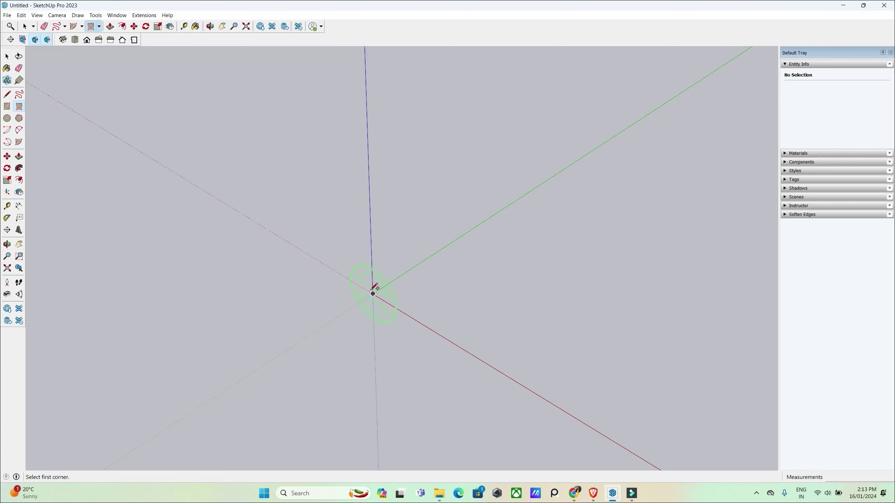
{"action": "left_click", "coordinate": [373, 292]}
{"action": "middle_click_drag", "start_coordinate": [433, 356], "coordinate": [561, 305]}
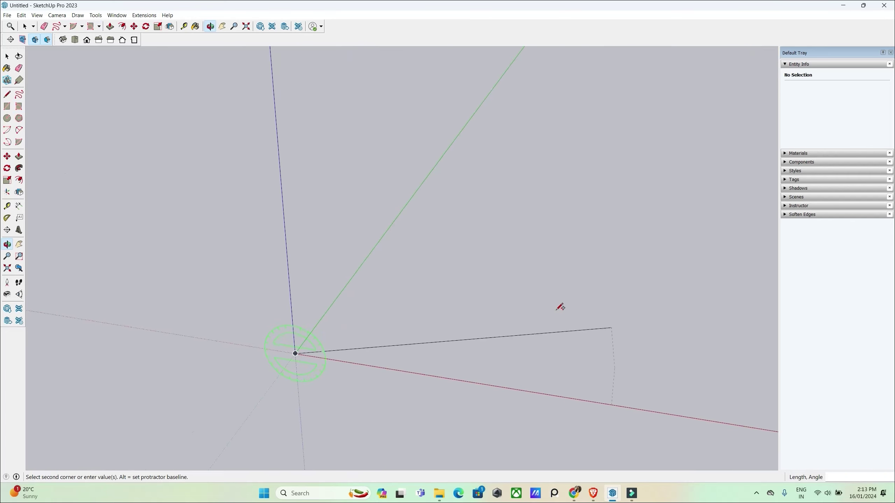
{"action": "left_click", "coordinate": [378, 366]}
{"action": "mouse_move", "coordinate": [356, 299]}
{"action": "middle_mouse_down"}
{"action": "mouse_move", "coordinate": [409, 328]}
{"action": "mouse_move", "coordinate": [222, 253]}
{"action": "middle_mouse_up"}
{"action": "scroll", "coordinate": [385, 295], "scroll_direction": "down", "scroll_amount": 2}
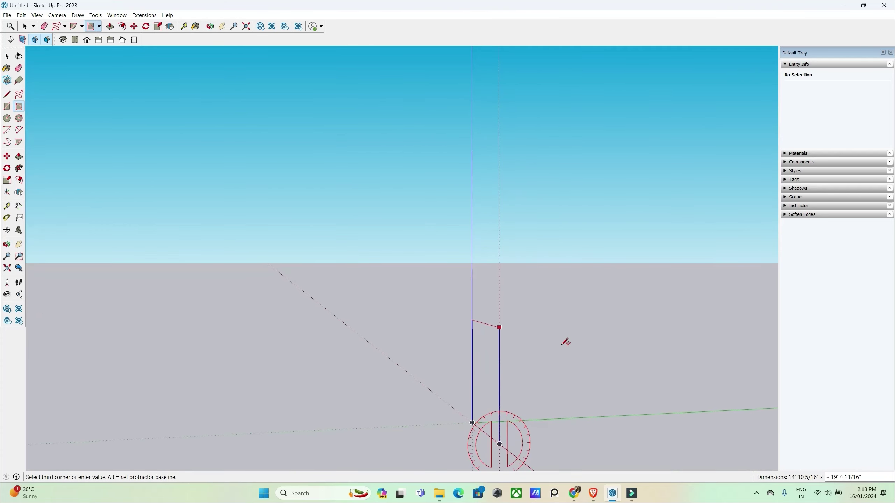
{"action": "left_click", "coordinate": [535, 323]}
Draw a larger tilted rectangle face on the green axis and select both faces.
{"action": "left_click", "coordinate": [493, 310]}
{"action": "middle_click_drag", "start_coordinate": [407, 240], "coordinate": [509, 290]}
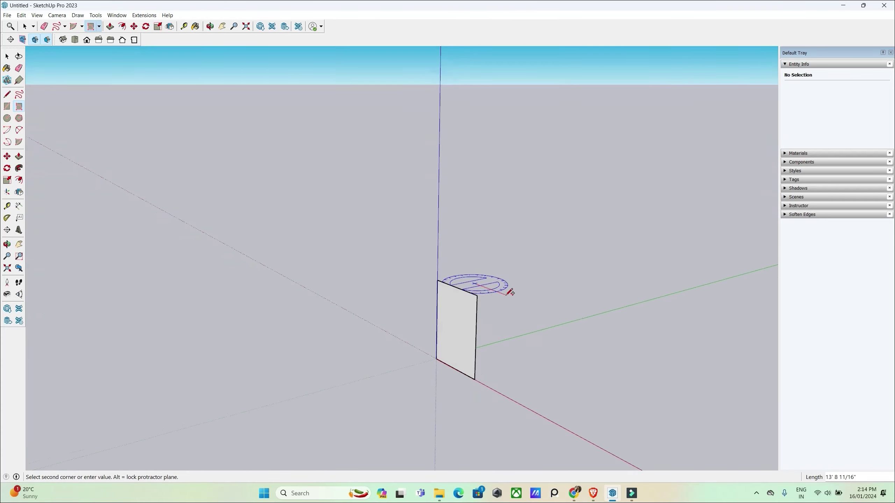
{"action": "key", "text": "Escape"}
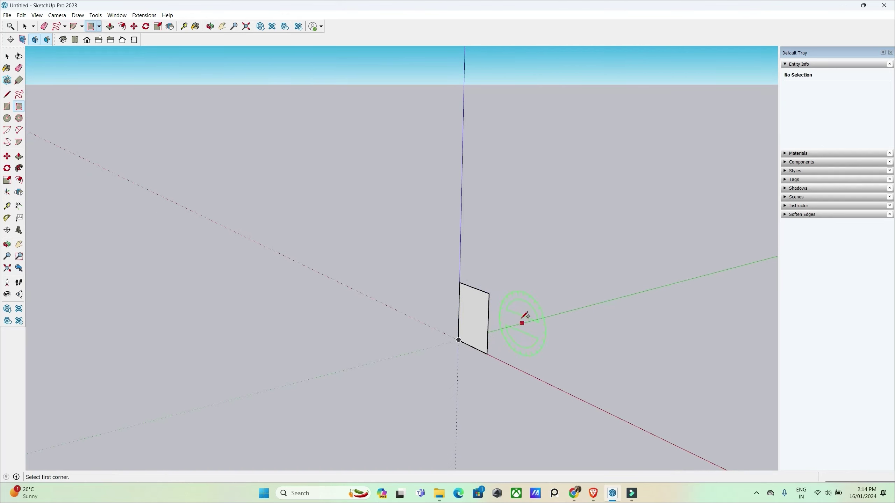
{"action": "left_click", "coordinate": [530, 321]}
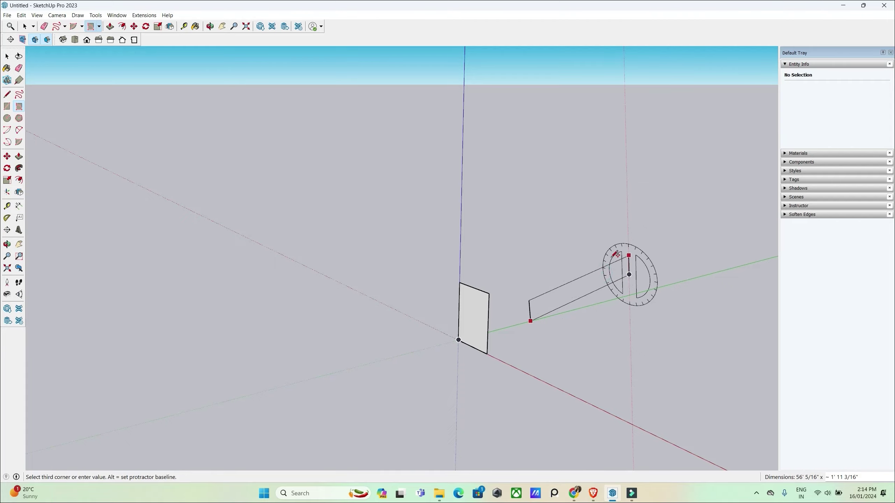
{"action": "left_click", "coordinate": [578, 173]}
{"action": "mouse_move", "coordinate": [578, 173]}
{"action": "middle_mouse_down"}
{"action": "mouse_move", "coordinate": [468, 158]}
{"action": "mouse_move", "coordinate": [533, 334]}
{"action": "mouse_move", "coordinate": [599, 374]}
{"action": "middle_mouse_up"}
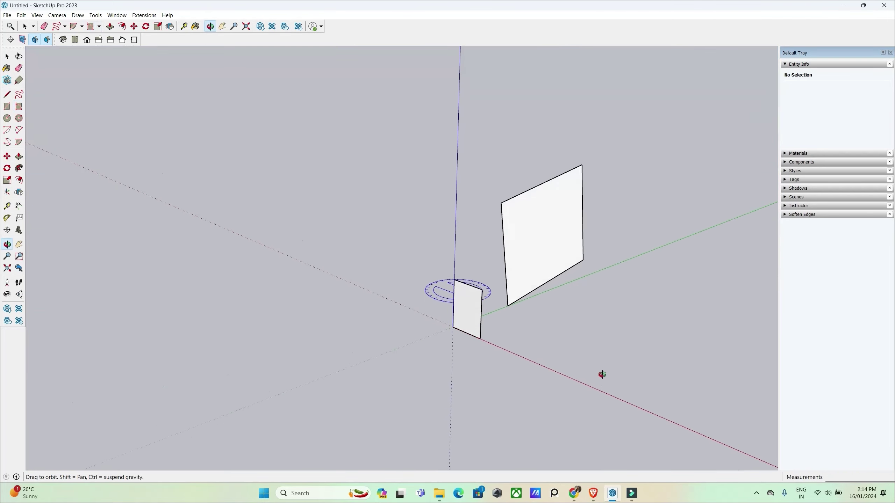
{"action": "key", "text": "space"}
{"action": "left_click_drag", "start_coordinate": [342, 118], "coordinate": [626, 403]}
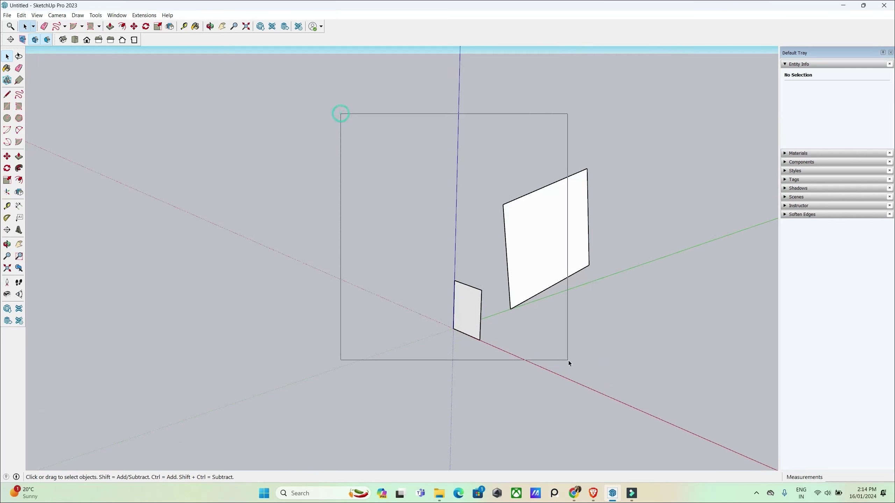
Delete the two rectangles and draw a circle face centred on the origin.
{"action": "key", "text": "Delete"}
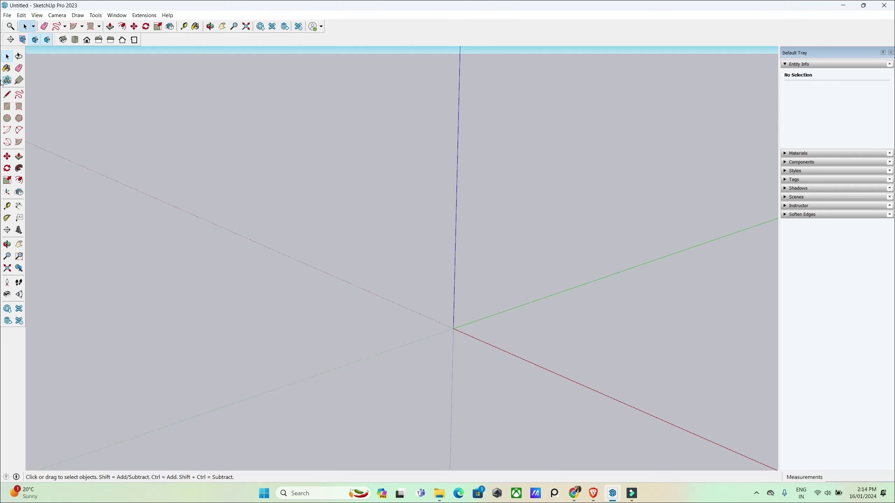
{"action": "left_click", "coordinate": [8, 121]}
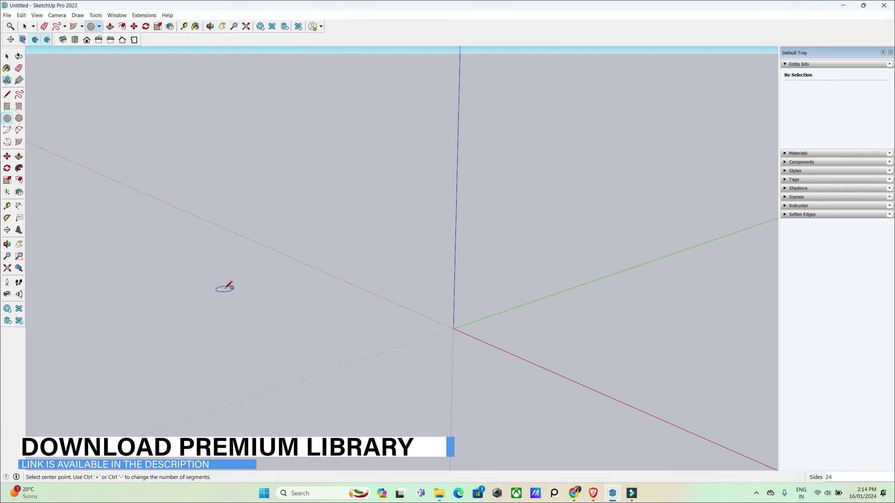
{"action": "mouse_move", "coordinate": [226, 286]}
{"action": "middle_mouse_down"}
{"action": "mouse_move", "coordinate": [290, 324]}
{"action": "mouse_move", "coordinate": [543, 360]}
{"action": "mouse_move", "coordinate": [355, 263]}
{"action": "mouse_move", "coordinate": [409, 293]}
{"action": "middle_mouse_up"}
{"action": "type", "text": "100"}
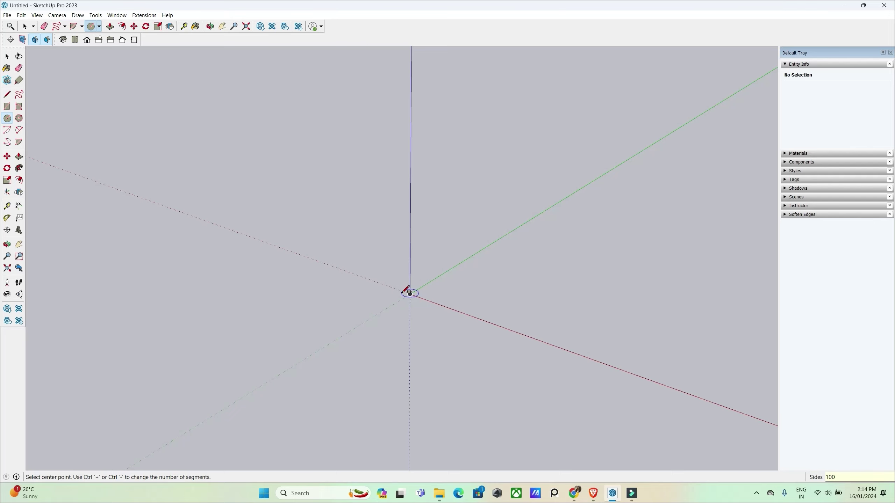
{"action": "left_click", "coordinate": [410, 294]}
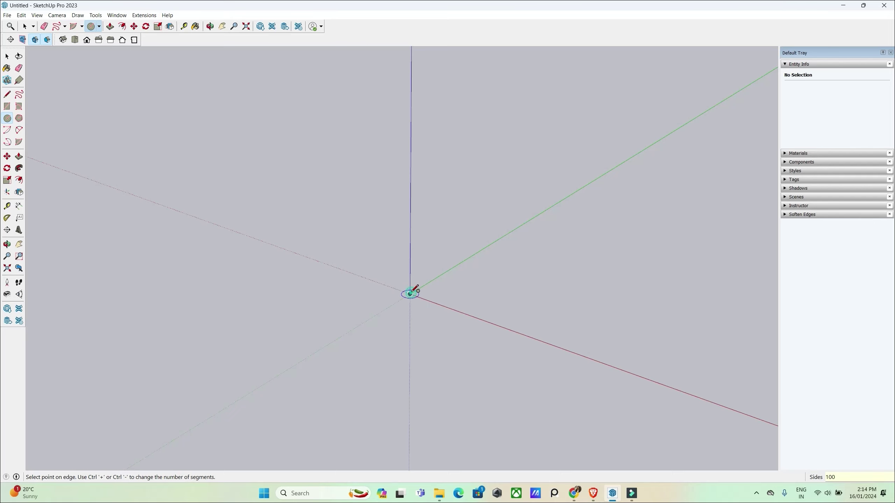
{"action": "left_click", "coordinate": [410, 220]}
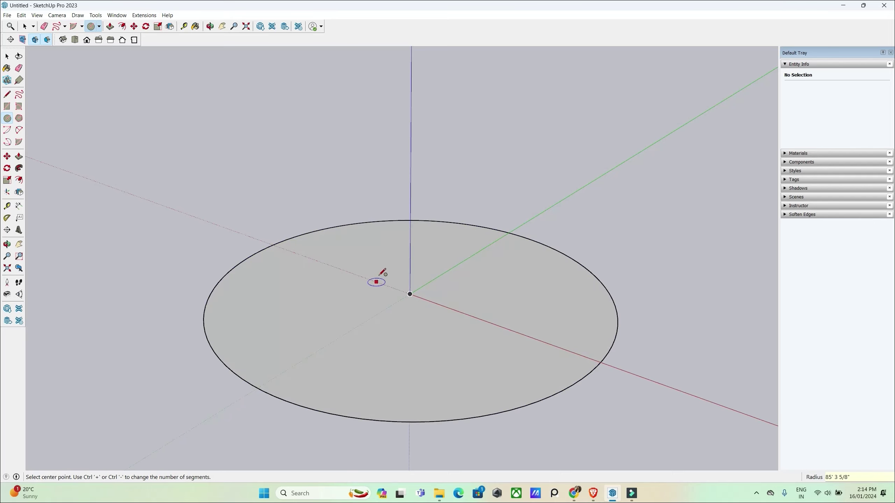
{"action": "mouse_move", "coordinate": [380, 278]}
{"action": "middle_mouse_down"}
{"action": "mouse_move", "coordinate": [409, 308]}
{"action": "mouse_move", "coordinate": [361, 320]}
{"action": "mouse_move", "coordinate": [388, 311]}
{"action": "middle_mouse_up"}
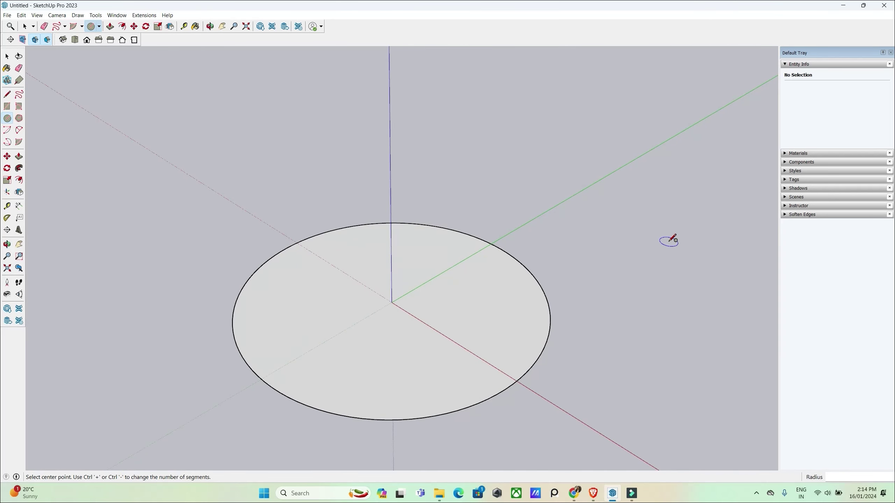
{"action": "key", "text": "space"}
Draw a 10-sided polygon face to the right of the circle.
{"action": "key", "text": "c"}
{"action": "left_click", "coordinate": [693, 172]}
{"action": "left_click", "coordinate": [701, 113]}
{"action": "scroll", "coordinate": [545, 251], "scroll_direction": "down", "scroll_amount": 2}
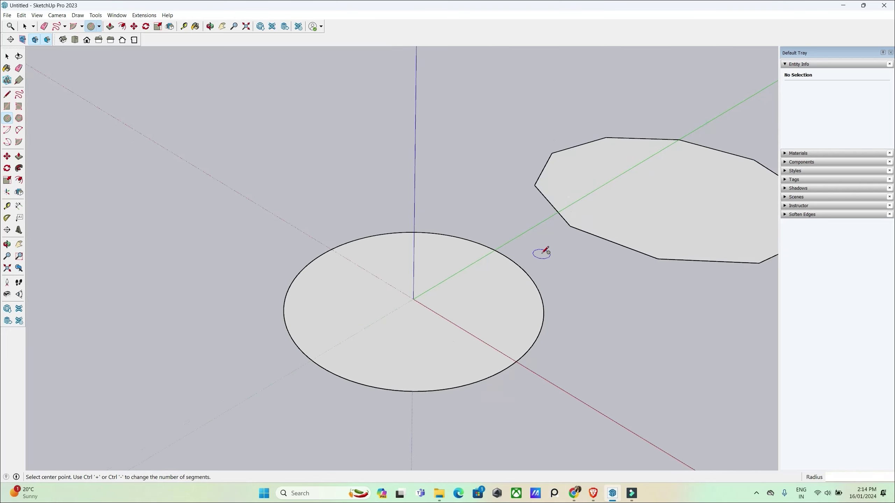
{"action": "middle_click_drag", "start_coordinate": [545, 251], "coordinate": [296, 214]}
{"action": "key", "text": "space"}
{"action": "mouse_move", "coordinate": [489, 284]}
{"action": "middle_mouse_down"}
{"action": "mouse_move", "coordinate": [464, 194]}
{"action": "mouse_move", "coordinate": [361, 283]}
{"action": "middle_mouse_up"}
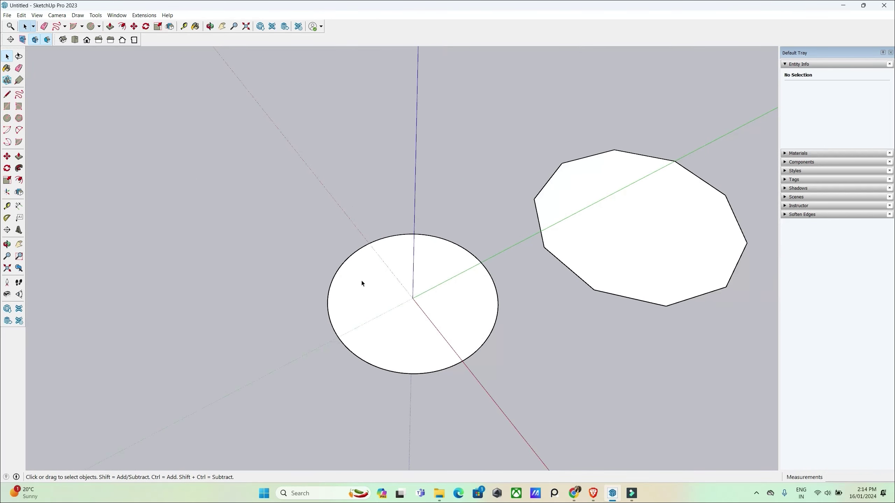
{"action": "scroll", "coordinate": [361, 283], "scroll_direction": "down", "scroll_amount": 1}
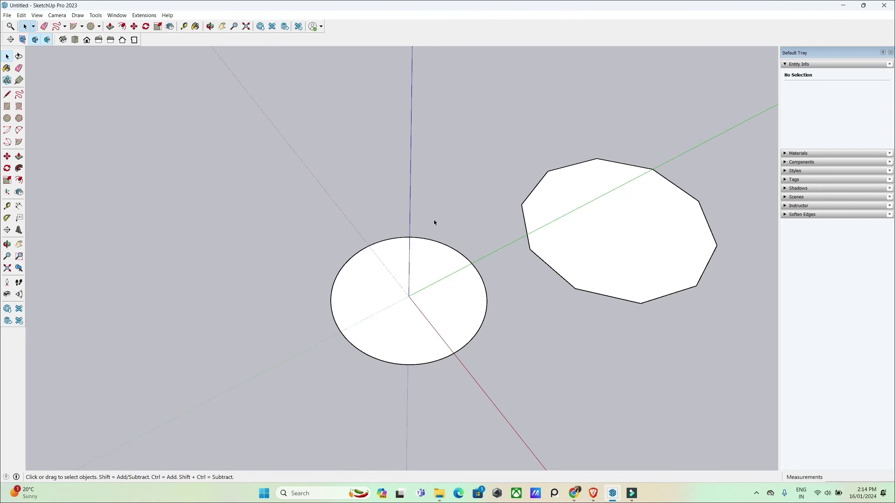
{"action": "middle_click_drag", "start_coordinate": [434, 221], "coordinate": [386, 246]}
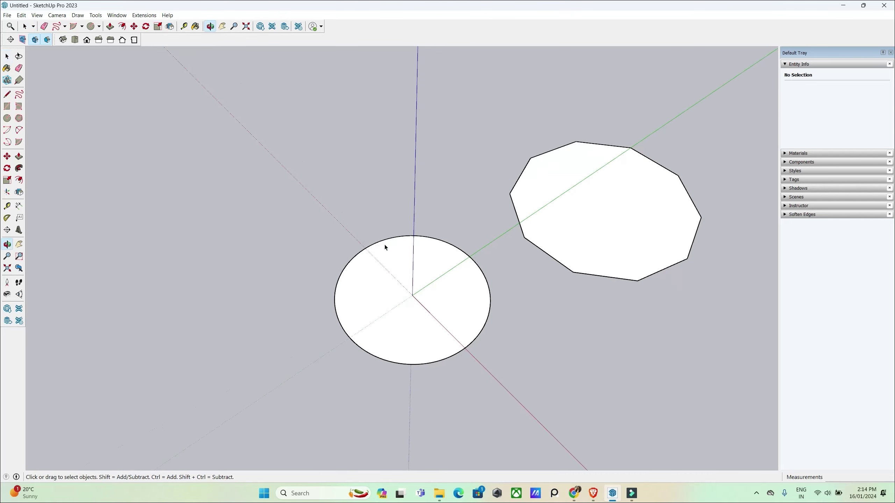
Draw a hexagon face to the left of the circle.
{"action": "left_click", "coordinate": [19, 119]}
{"action": "middle_click_drag", "start_coordinate": [176, 221], "coordinate": [190, 238]}
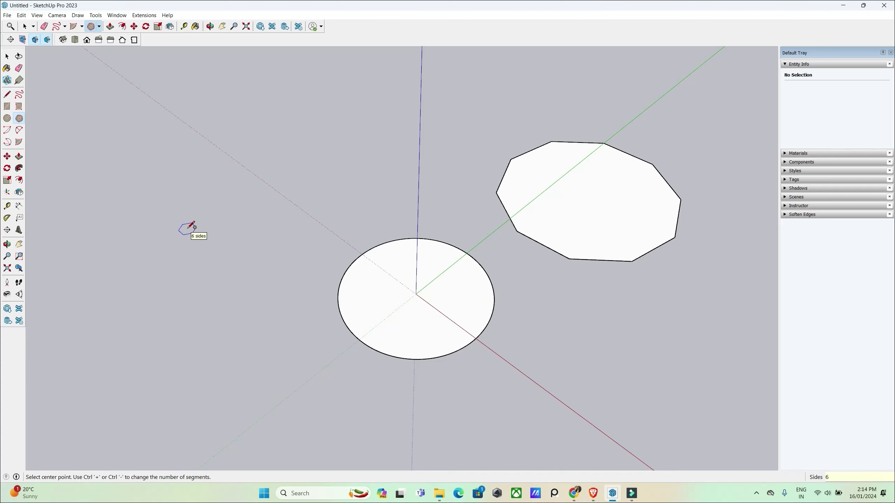
{"action": "left_click", "coordinate": [256, 228]}
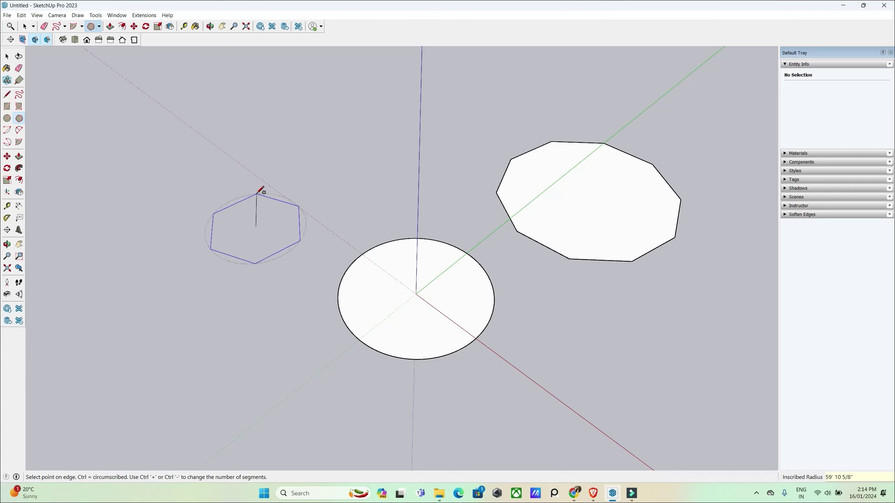
{"action": "left_click", "coordinate": [257, 194]}
{"action": "middle_click_drag", "start_coordinate": [322, 251], "coordinate": [313, 182]}
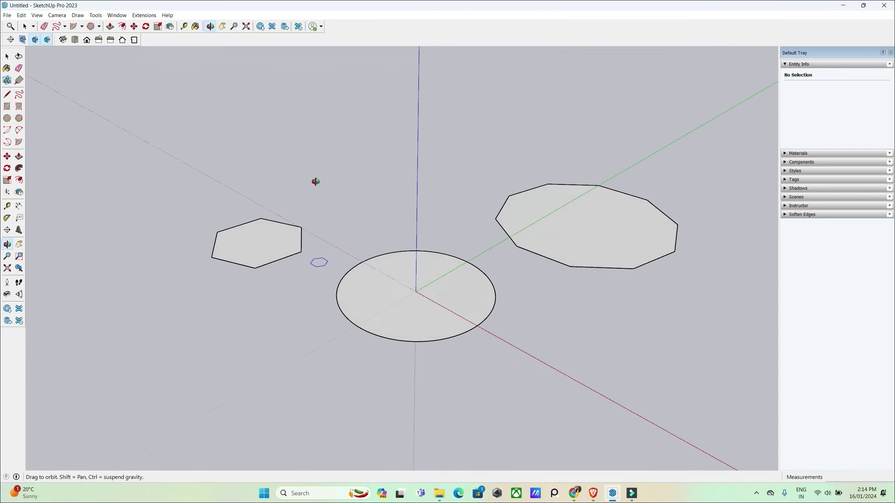
Draw a centre-point arc above the shapes.
{"action": "left_click", "coordinate": [7, 132]}
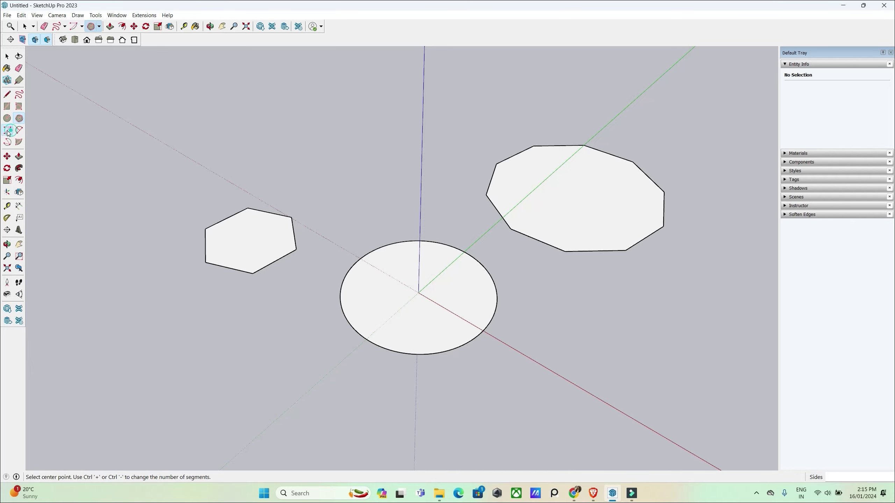
{"action": "middle_click_drag", "start_coordinate": [385, 215], "coordinate": [369, 222]}
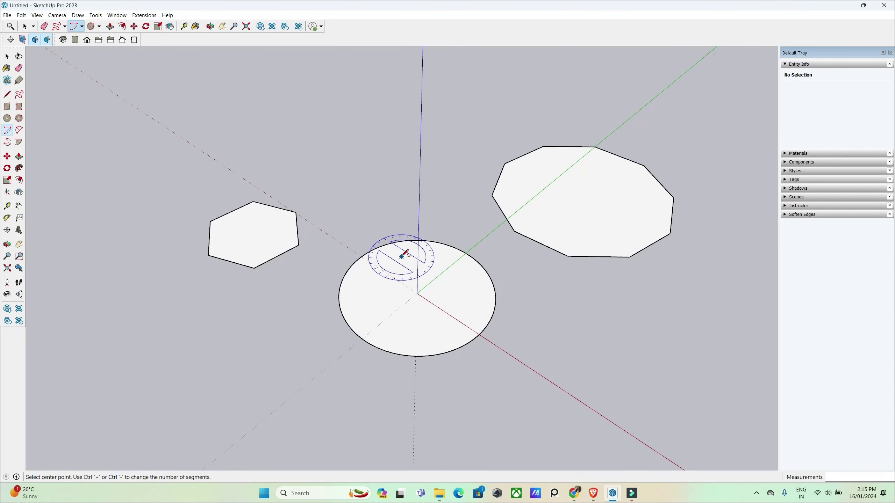
{"action": "middle_click_drag", "start_coordinate": [394, 254], "coordinate": [379, 170]}
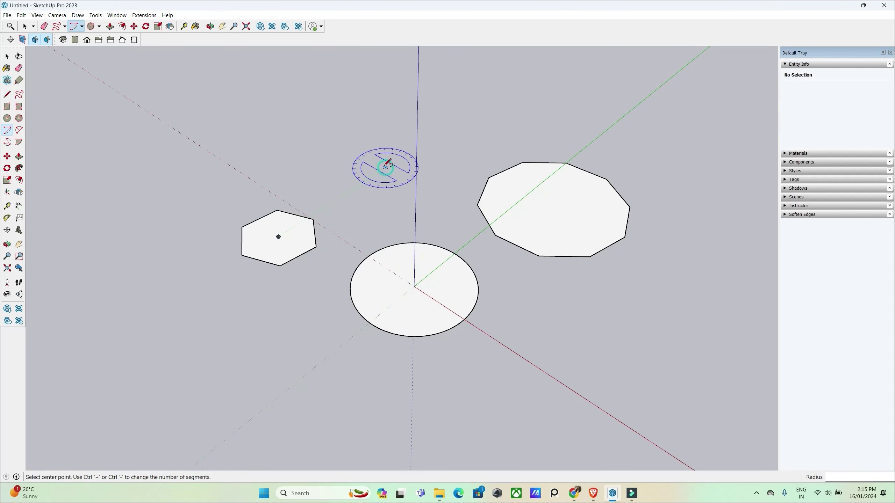
{"action": "left_click", "coordinate": [386, 168]}
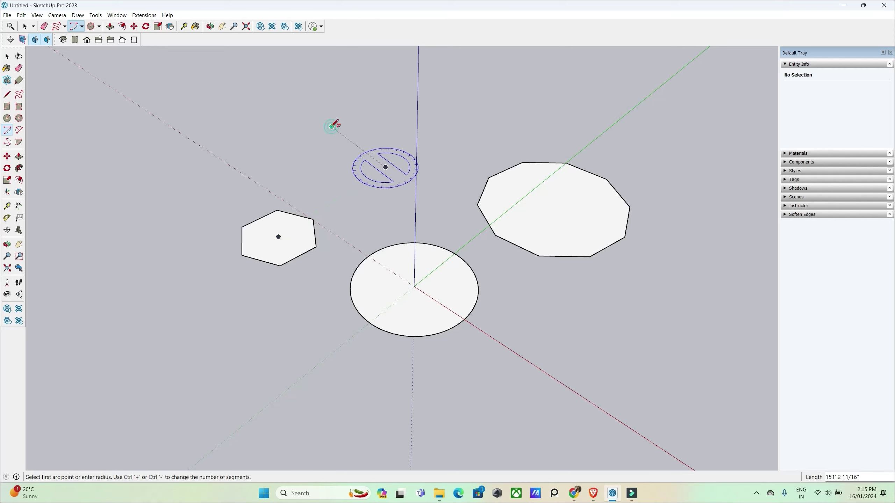
{"action": "left_click", "coordinate": [331, 126]}
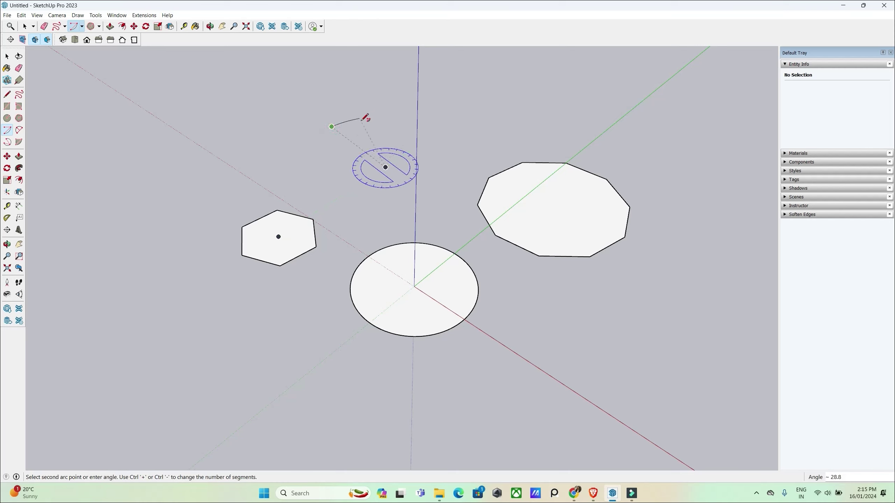
{"action": "left_click", "coordinate": [445, 119]}
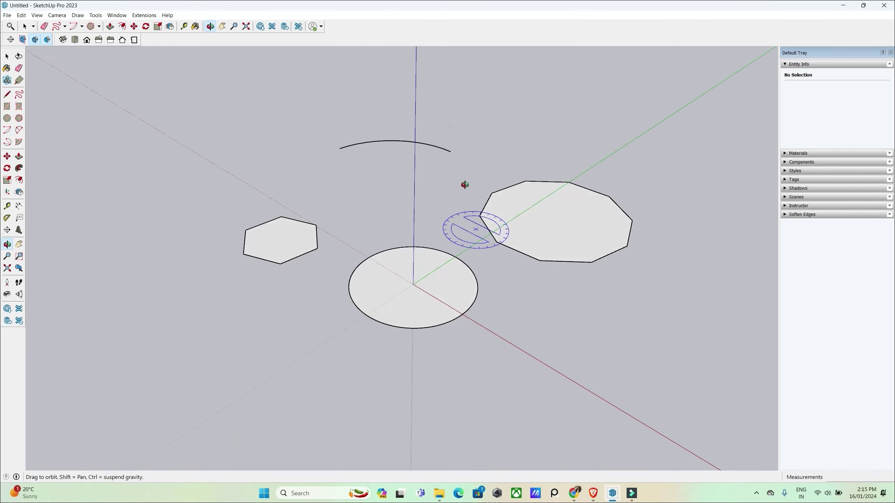
{"action": "middle_click_drag", "start_coordinate": [463, 183], "coordinate": [515, 197]}
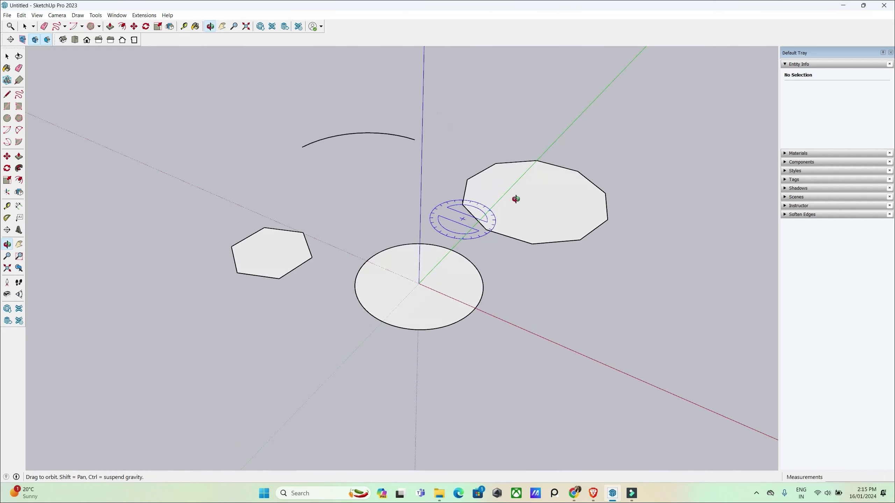
Draw a 2 Point Arc at the left, setting its start, end and bulge.
{"action": "left_click", "coordinate": [19, 130]}
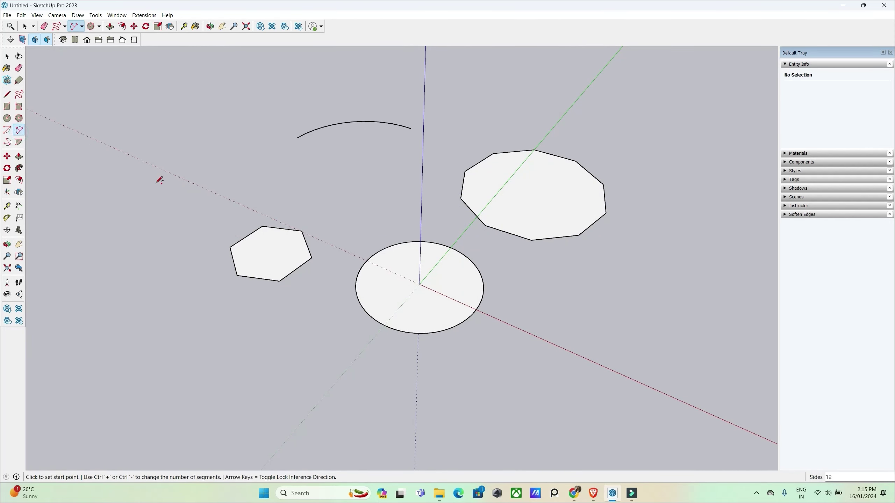
{"action": "left_click", "coordinate": [141, 241]}
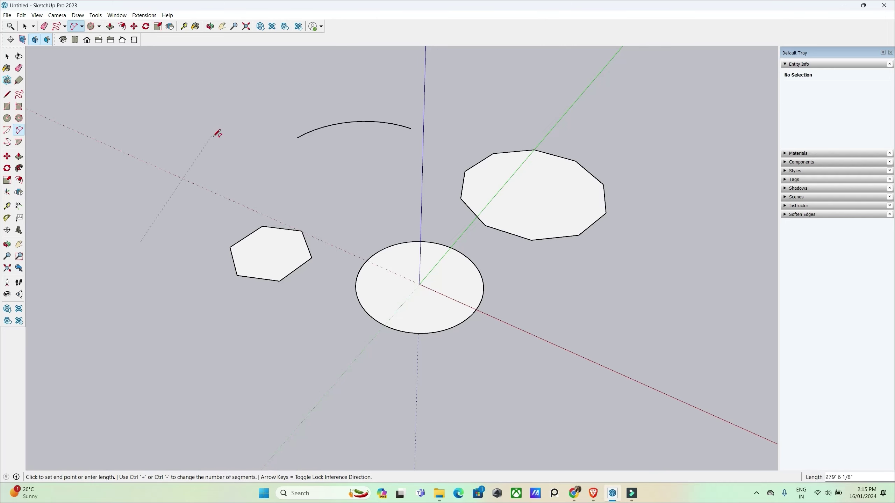
{"action": "left_click", "coordinate": [232, 160]}
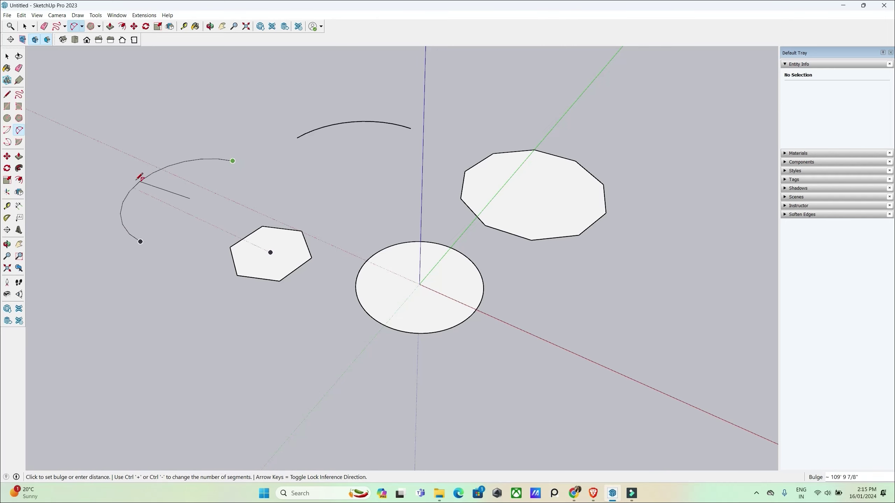
{"action": "left_click", "coordinate": [153, 186]}
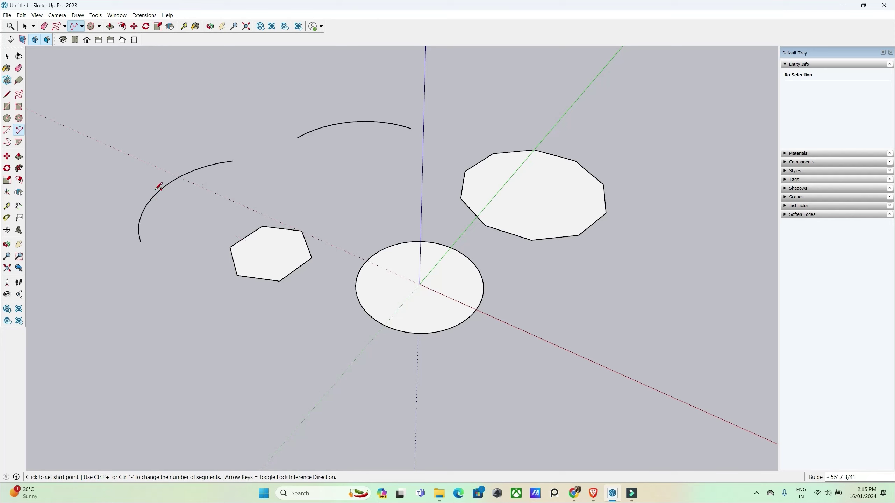
{"action": "left_click", "coordinate": [8, 143]}
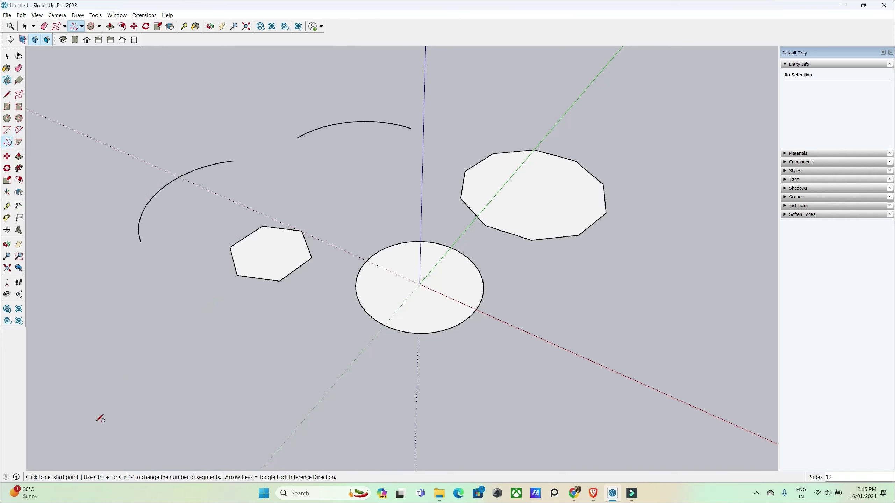
Draw a 3 Point Arc at the lower left of the shapes.
{"action": "left_click", "coordinate": [93, 409]}
{"action": "left_click", "coordinate": [138, 317]}
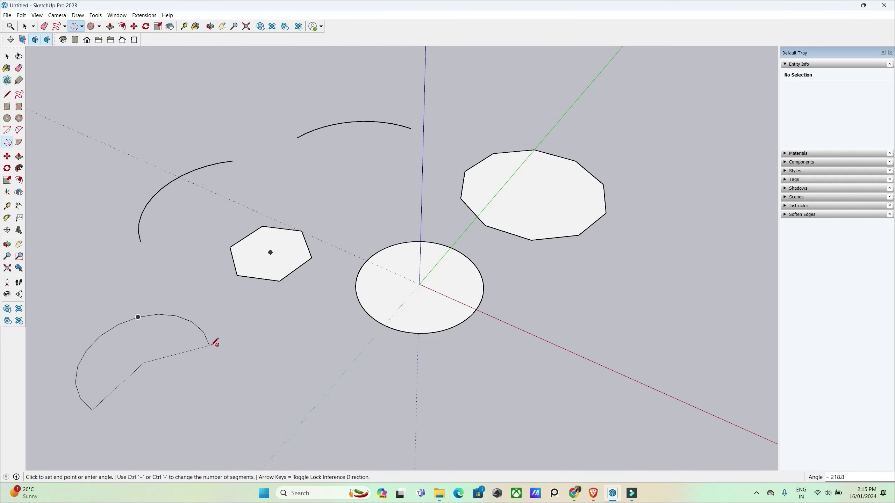
{"action": "left_click", "coordinate": [225, 310]}
{"action": "middle_click_drag", "start_coordinate": [286, 261], "coordinate": [274, 294]}
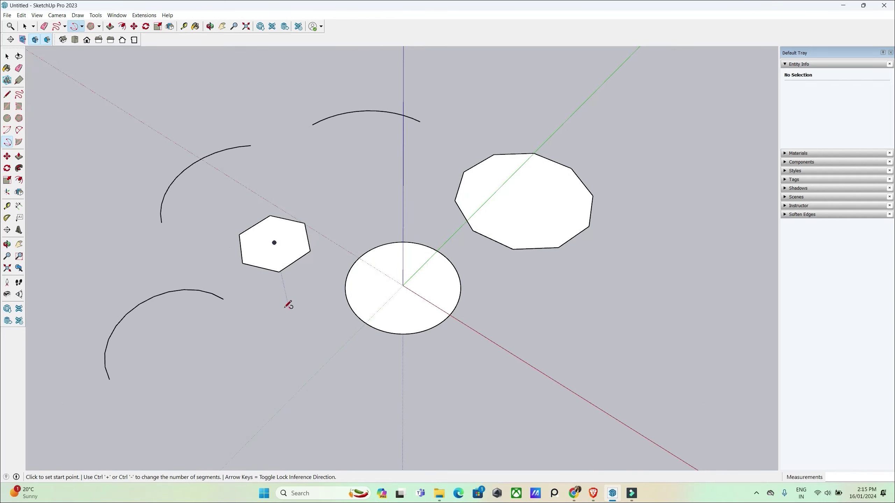
{"action": "key", "text": "space"}
{"action": "left_click", "coordinate": [284, 308]}
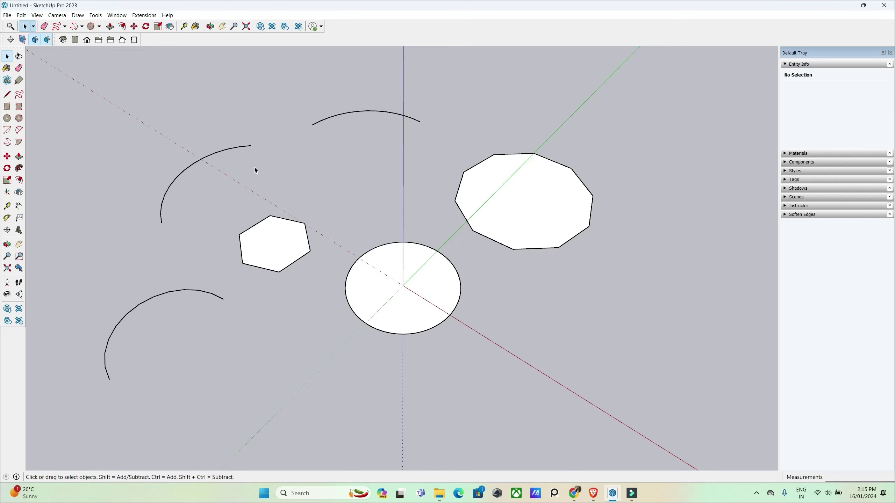
{"action": "middle_click_drag", "start_coordinate": [206, 294], "coordinate": [224, 276]}
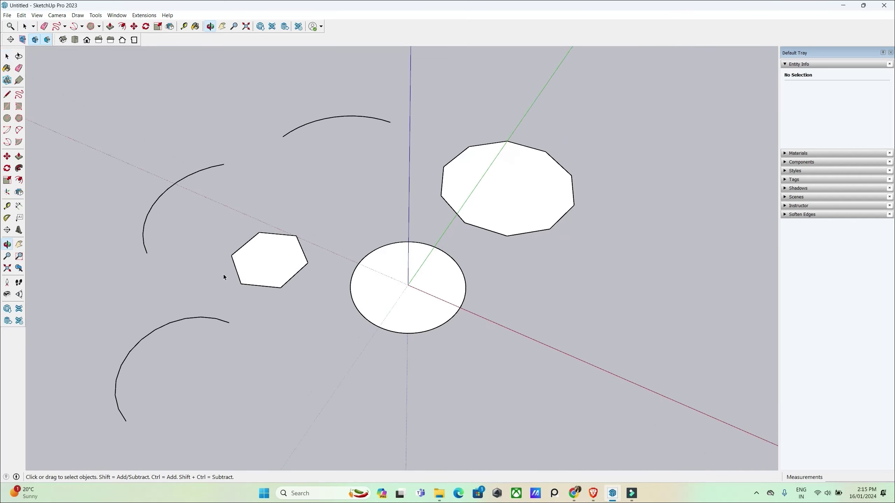
Draw a pie-slice face below the circle with the Pie tool.
{"action": "left_click", "coordinate": [20, 142]}
{"action": "scroll", "coordinate": [412, 116], "scroll_direction": "down", "scroll_amount": 2}
{"action": "scroll", "coordinate": [409, 116], "scroll_direction": "down", "scroll_amount": 1}
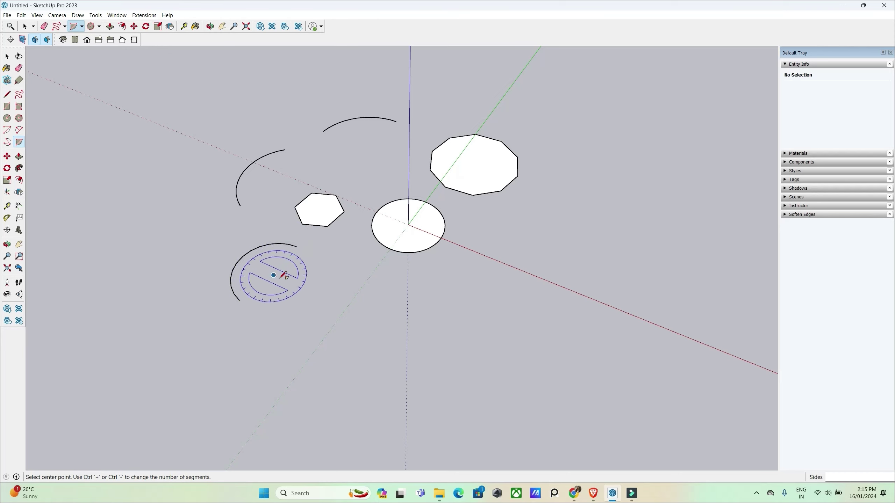
{"action": "left_click", "coordinate": [411, 348]}
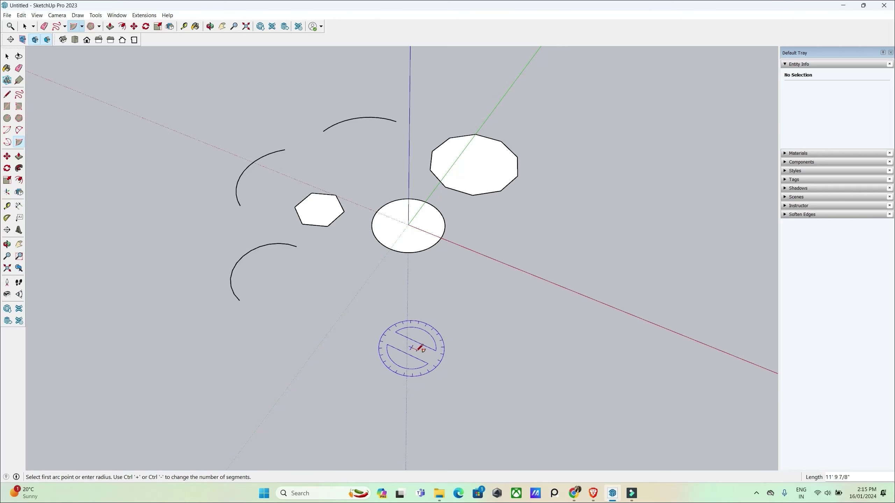
{"action": "left_click", "coordinate": [408, 277]}
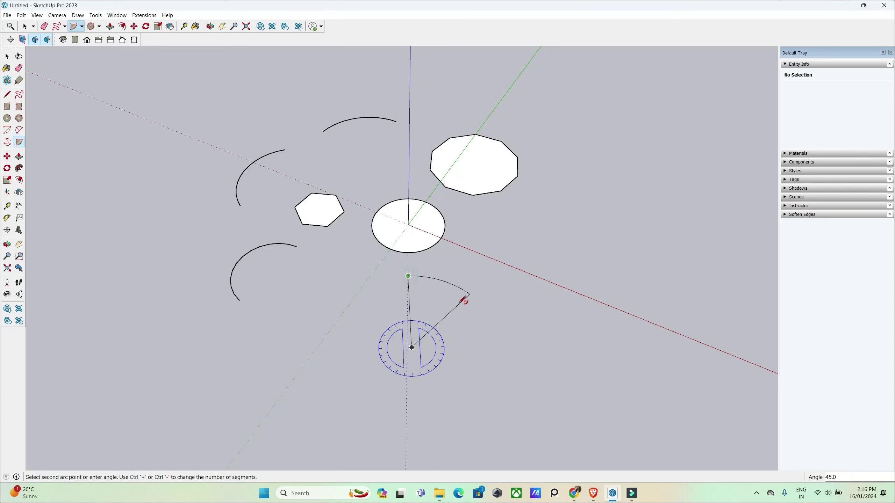
{"action": "left_click", "coordinate": [486, 316]}
{"action": "middle_click_drag", "start_coordinate": [379, 353], "coordinate": [529, 316]}
{"action": "key", "text": "space"}
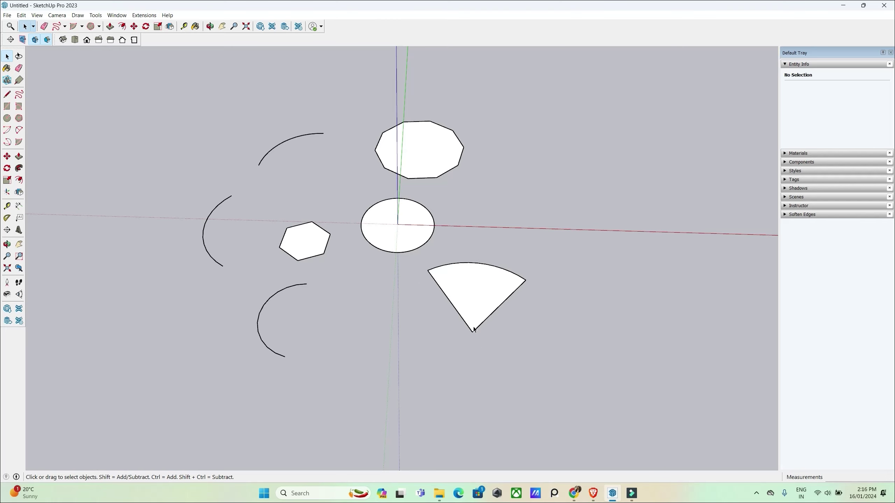
{"action": "middle_click_drag", "start_coordinate": [485, 340], "coordinate": [417, 265]}
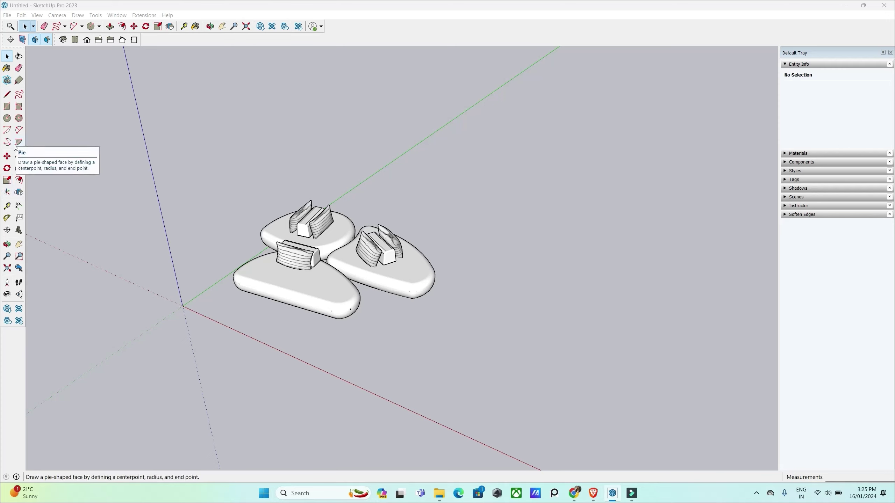
Orbit around the three wicker seats and select the right-hand chair group.
{"action": "left_click_drag", "start_coordinate": [132, 191], "coordinate": [194, 269]}
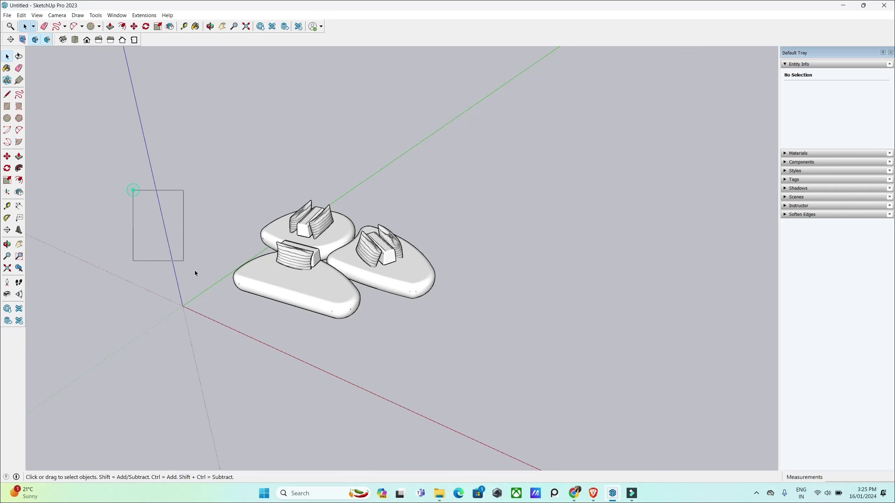
{"action": "middle_click_drag", "start_coordinate": [195, 269], "coordinate": [148, 226]}
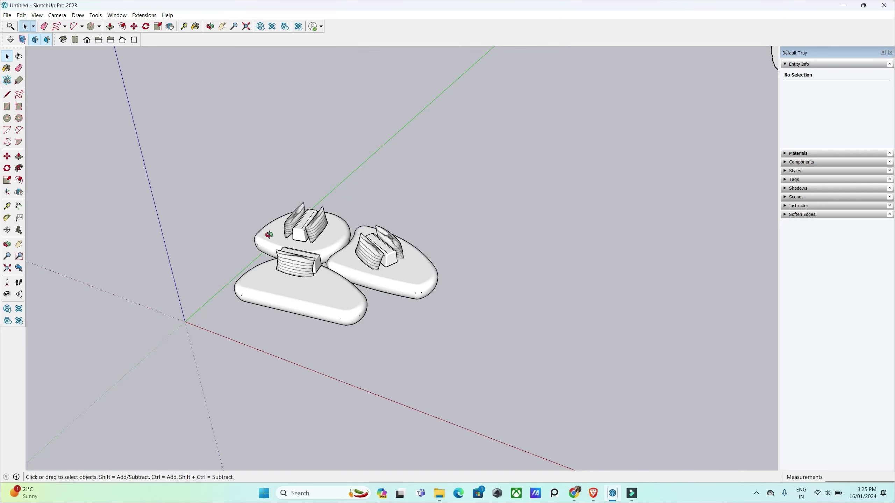
{"action": "mouse_move", "coordinate": [268, 235]}
{"action": "middle_mouse_down"}
{"action": "mouse_move", "coordinate": [236, 240]}
{"action": "mouse_move", "coordinate": [165, 284]}
{"action": "middle_mouse_up"}
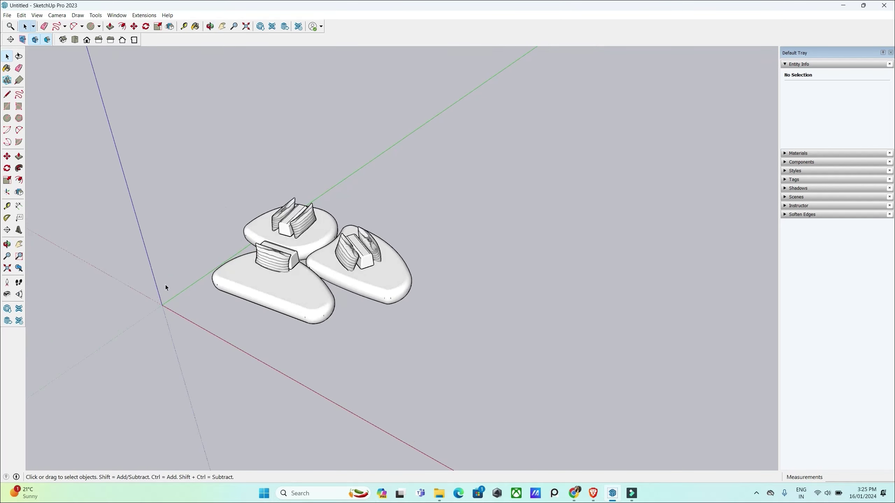
{"action": "left_click", "coordinate": [402, 282]}
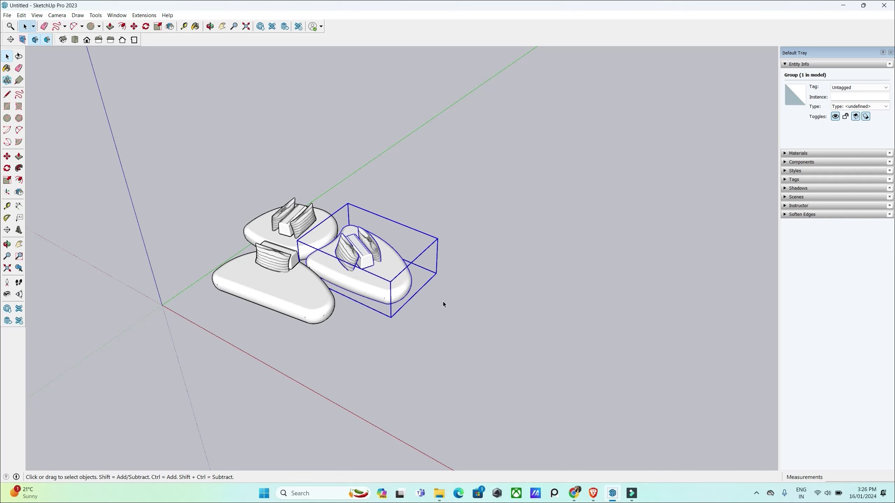
Move the right-hand group to the lower right along the red axis, undoing one misplaced move.
{"action": "key", "text": "m"}
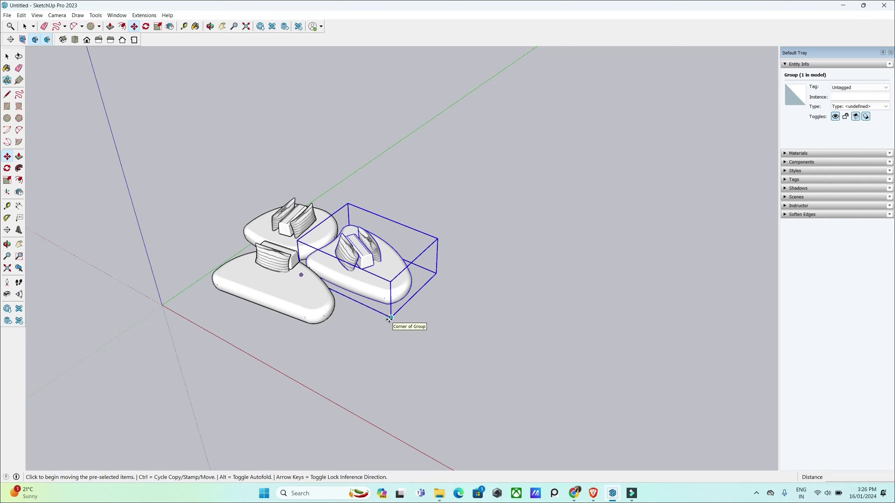
{"action": "left_click", "coordinate": [390, 316]}
{"action": "left_click", "coordinate": [389, 318]}
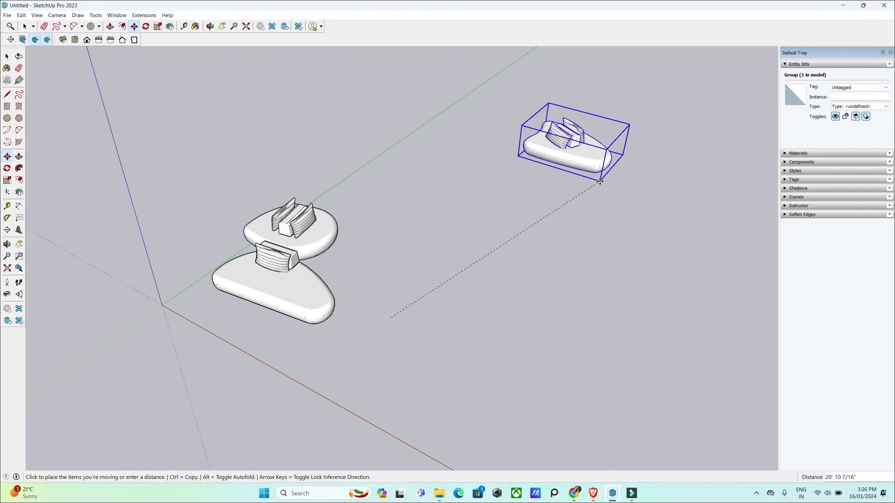
{"action": "left_click", "coordinate": [599, 181]}
{"action": "key", "text": "ctrl+z"}
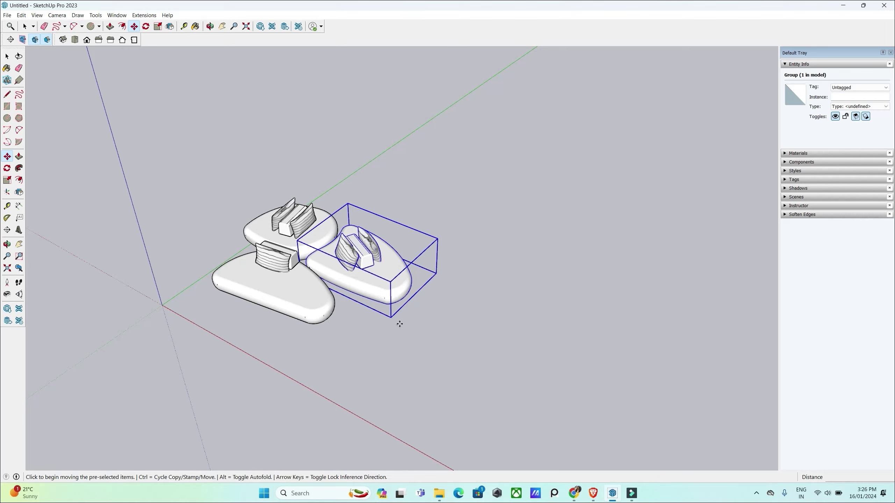
{"action": "left_click", "coordinate": [391, 317]}
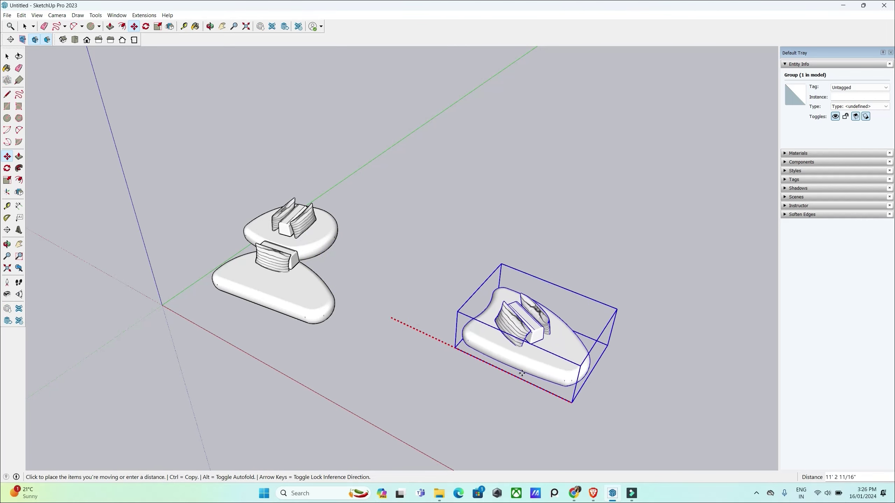
{"action": "left_click", "coordinate": [584, 389]}
{"action": "key", "text": "space"}
Move the upper group further along the green axis.
{"action": "left_click", "coordinate": [296, 233]}
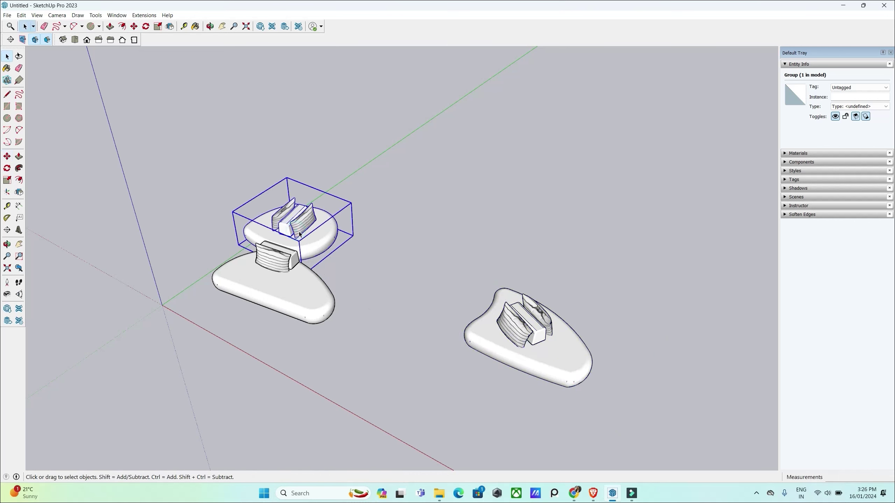
{"action": "key", "text": "m"}
{"action": "left_click", "coordinate": [344, 234]}
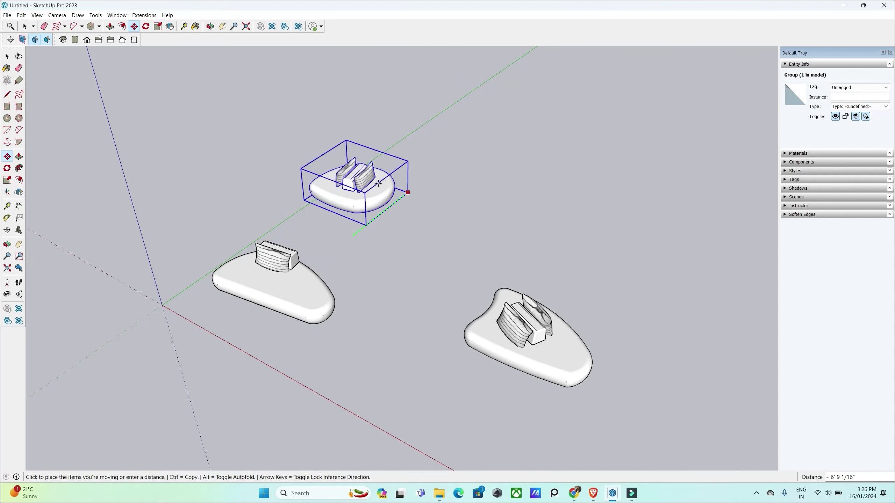
{"action": "left_click", "coordinate": [414, 151]}
{"action": "key", "text": "space"}
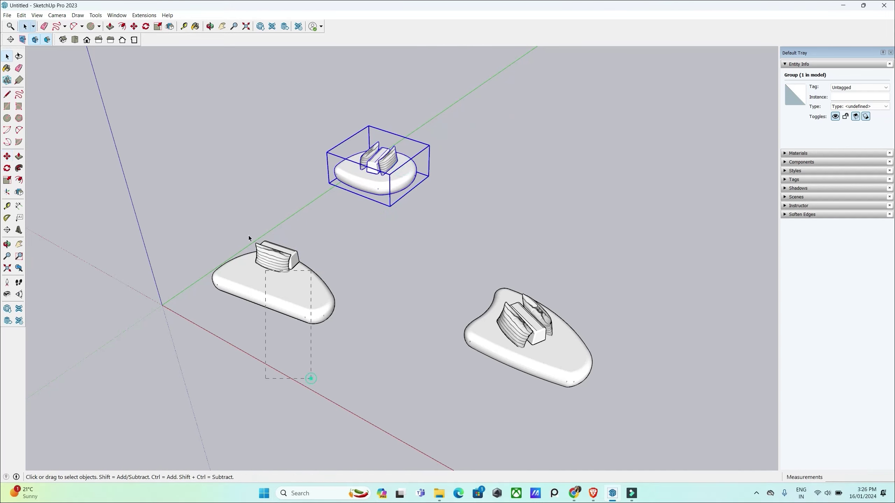
Lift the long left group higher along the blue axis.
{"action": "left_click", "coordinate": [253, 232]}
{"action": "key", "text": "m"}
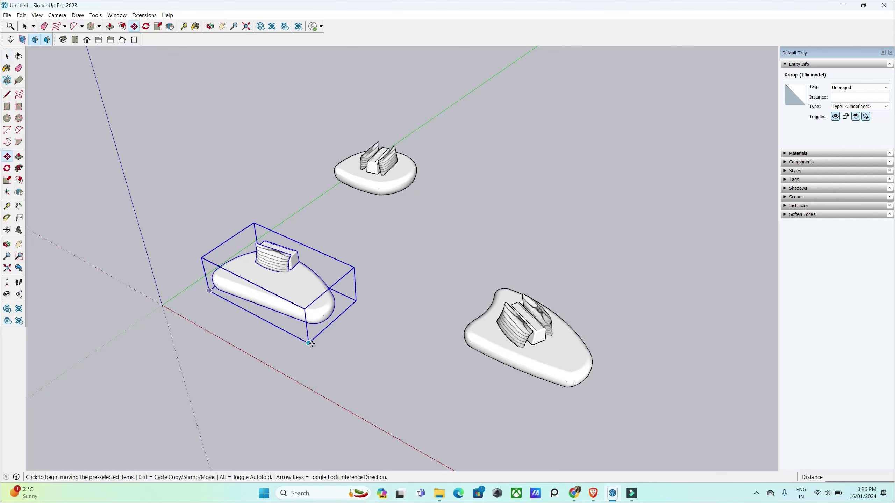
{"action": "left_click", "coordinate": [309, 344]}
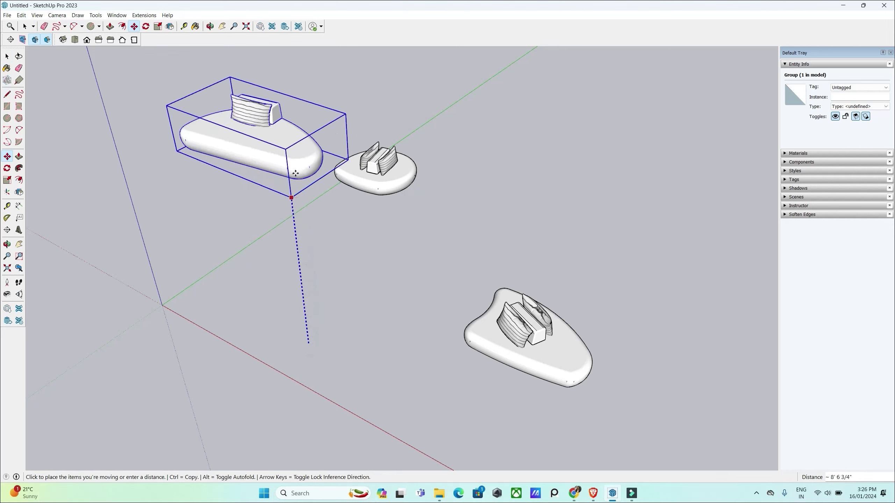
{"action": "left_click", "coordinate": [293, 198]}
{"action": "mouse_move", "coordinate": [294, 198]}
{"action": "middle_mouse_down"}
{"action": "mouse_move", "coordinate": [117, 177]}
{"action": "mouse_move", "coordinate": [316, 253]}
{"action": "middle_mouse_up"}
Move the bottom-right group against the long group and clear the selection.
{"action": "left_click", "coordinate": [519, 374]}
{"action": "middle_click_drag", "start_coordinate": [503, 325], "coordinate": [461, 340]}
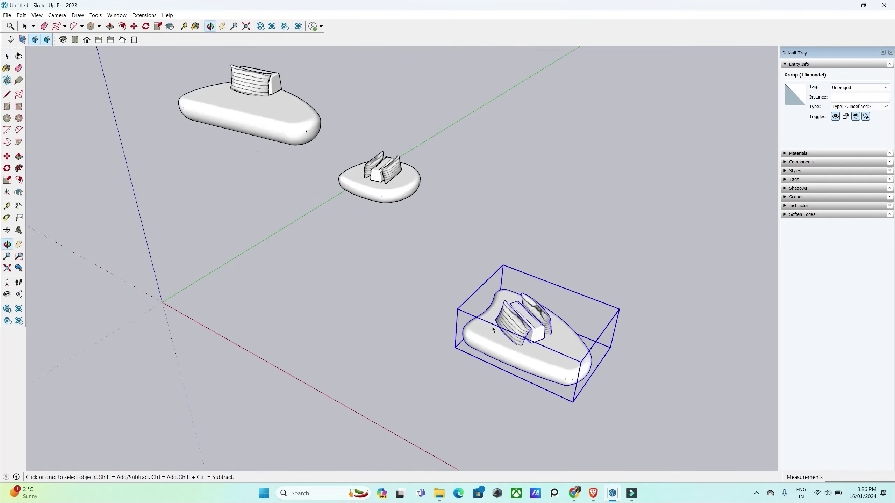
{"action": "key", "text": "m"}
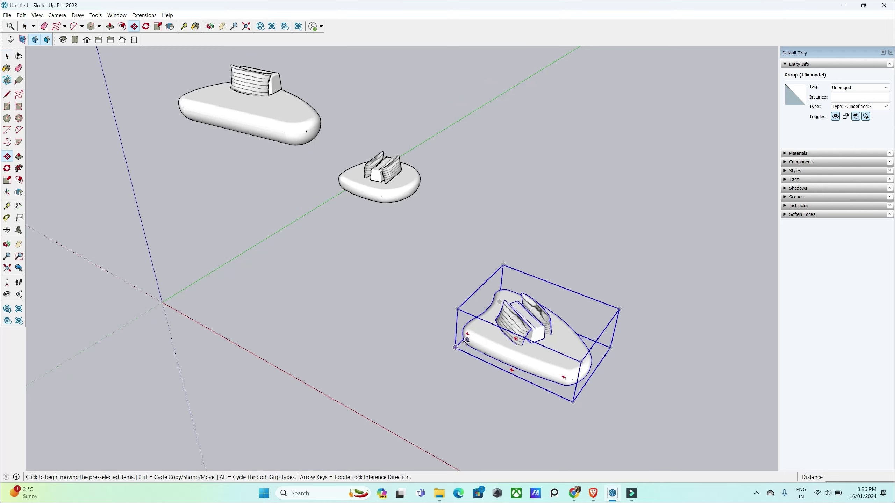
{"action": "left_click", "coordinate": [466, 341]}
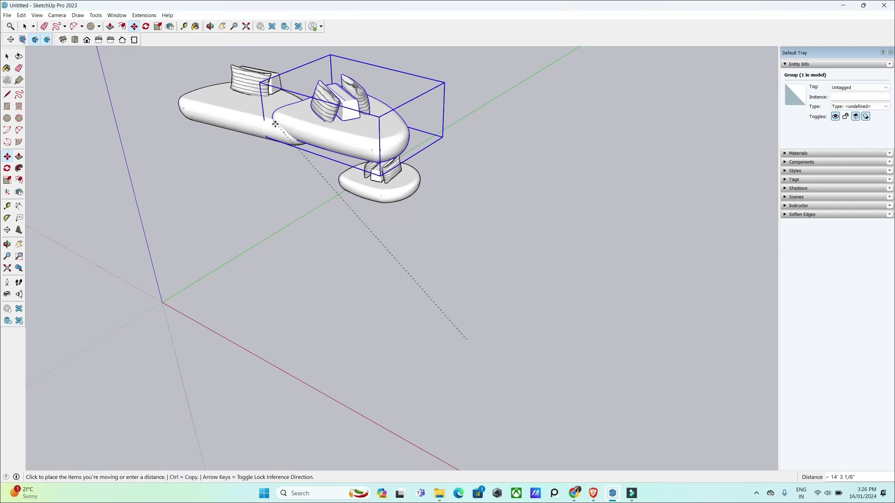
{"action": "left_click", "coordinate": [285, 123]}
{"action": "key", "text": "space"}
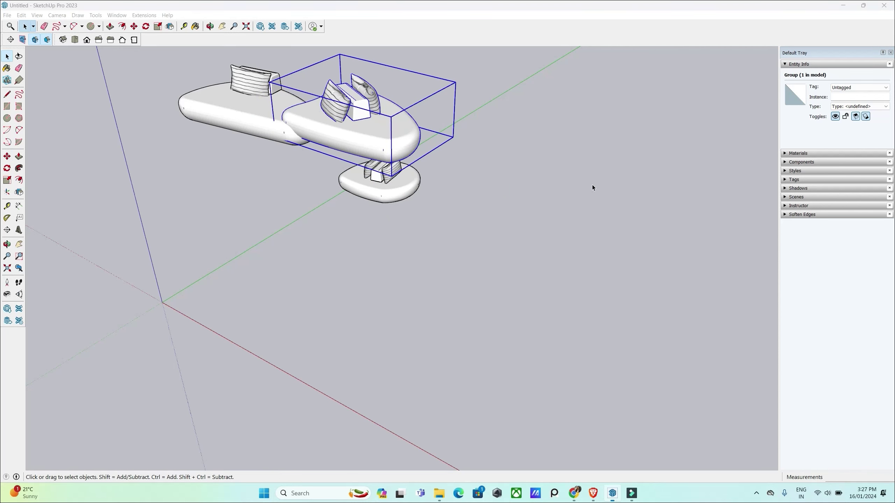
{"action": "left_click", "coordinate": [593, 194]}
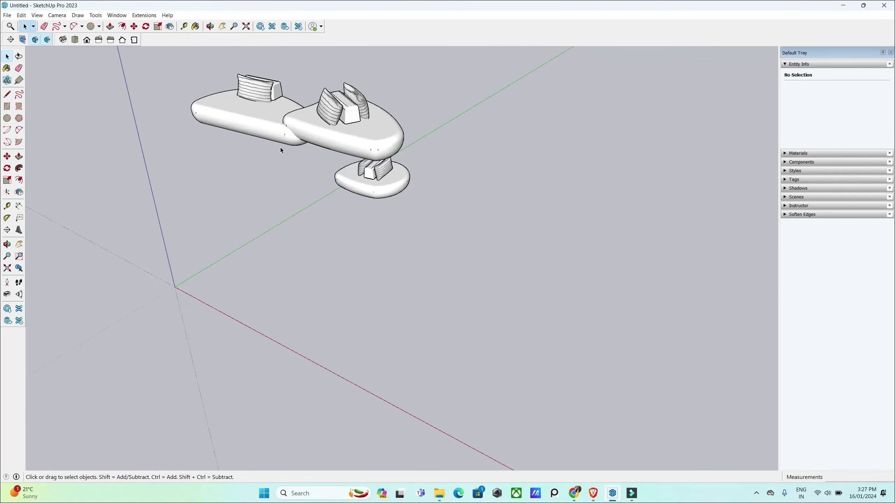
Push/pull the irregular face into a tall solid and the ellipse into a cylinder.
{"action": "scroll", "coordinate": [282, 152], "scroll_direction": "down", "scroll_amount": 3}
{"action": "scroll", "coordinate": [262, 130], "scroll_direction": "down", "scroll_amount": 2}
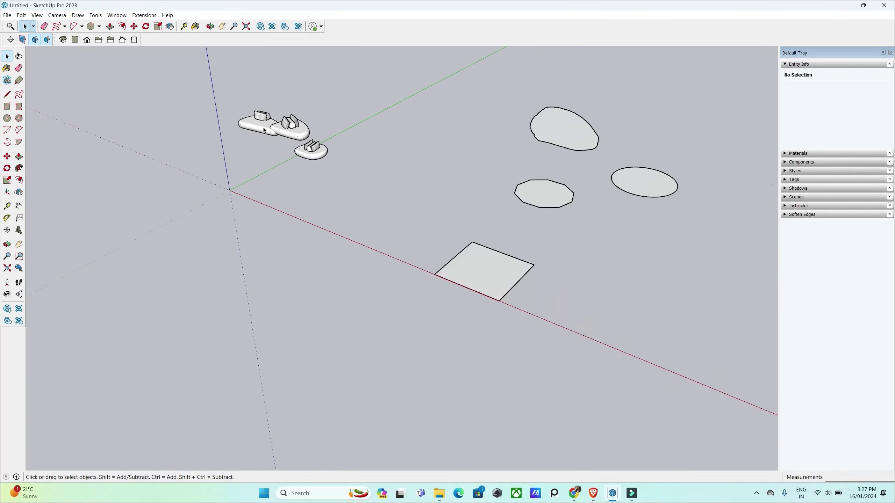
{"action": "scroll", "coordinate": [522, 269], "scroll_direction": "up", "scroll_amount": 2}
{"action": "scroll", "coordinate": [537, 272], "scroll_direction": "up", "scroll_amount": 1}
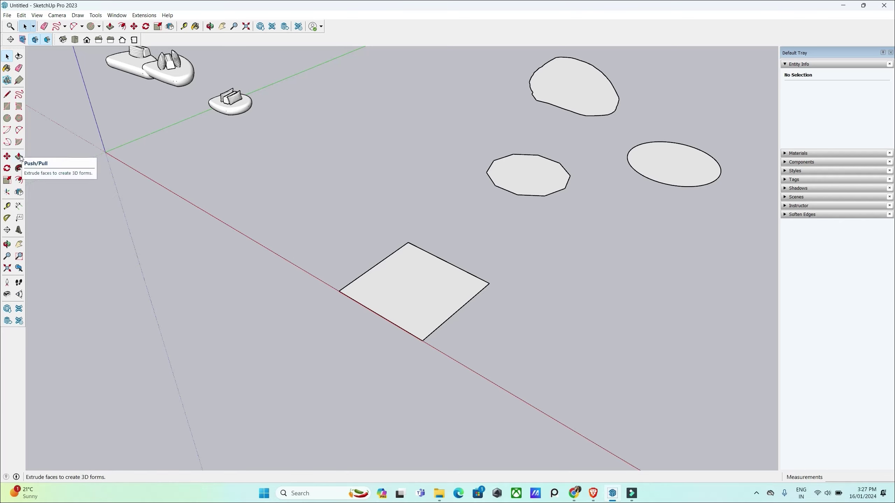
{"action": "key", "text": "p"}
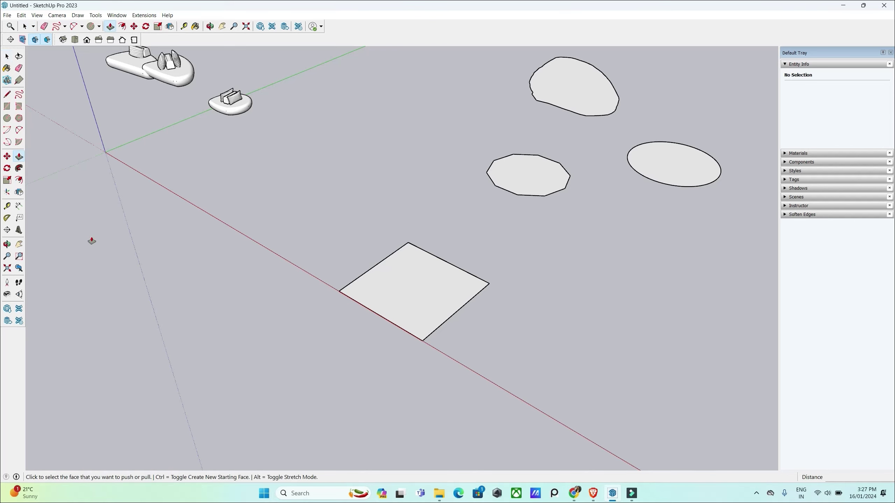
{"action": "scroll", "coordinate": [585, 246], "scroll_direction": "down", "scroll_amount": 3}
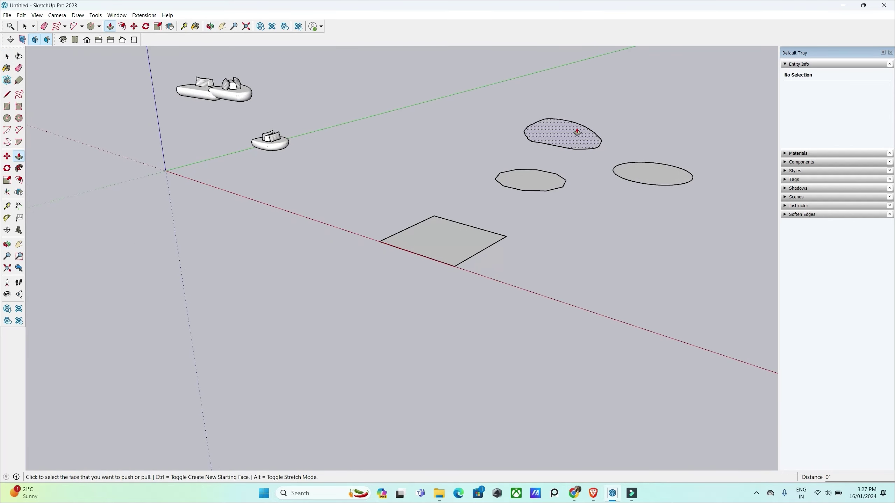
{"action": "left_click", "coordinate": [574, 143]}
{"action": "left_click", "coordinate": [574, 79]}
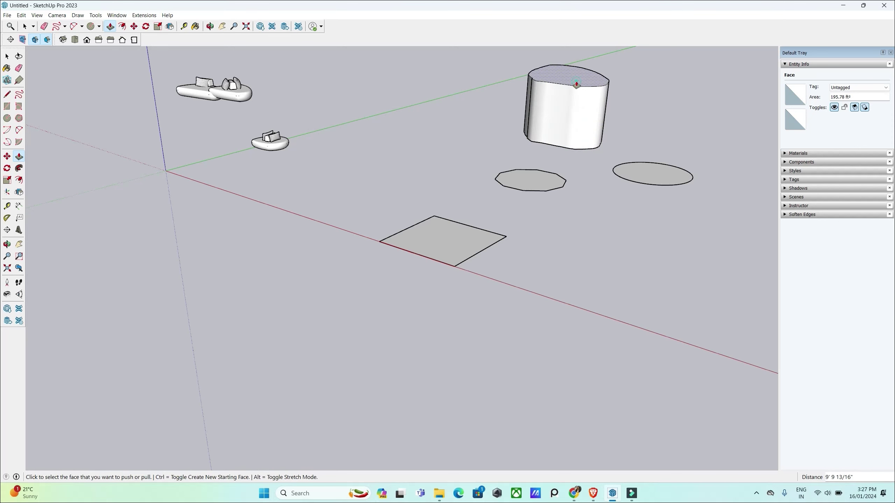
{"action": "left_click", "coordinate": [665, 186]}
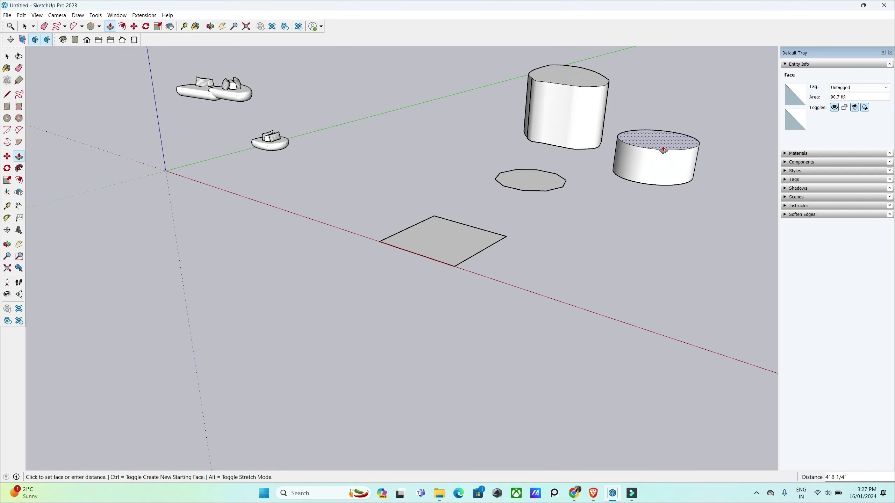
{"action": "left_click", "coordinate": [665, 160]}
Extrude the octagon to a height of 10 and the square into a 10' cube.
{"action": "middle_click_drag", "start_coordinate": [543, 250], "coordinate": [541, 199]}
{"action": "left_click", "coordinate": [541, 199]}
{"action": "type", "text": "10"}
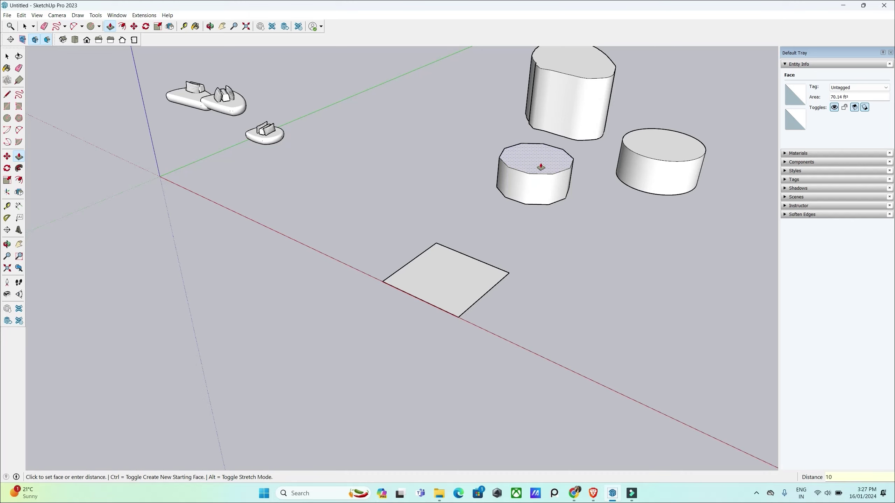
{"action": "key", "text": "Return"}
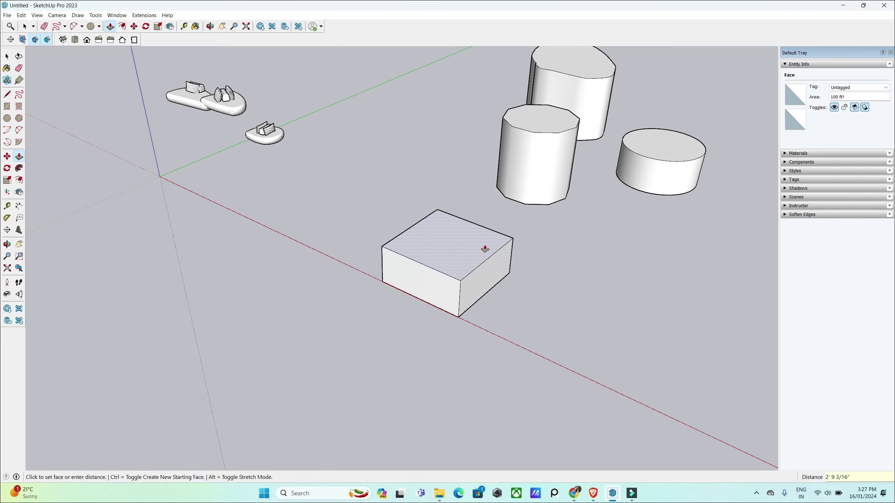
{"action": "left_click", "coordinate": [545, 130]}
{"action": "mouse_move", "coordinate": [574, 196]}
{"action": "middle_mouse_down"}
{"action": "mouse_move", "coordinate": [566, 271]}
{"action": "mouse_move", "coordinate": [584, 281]}
{"action": "middle_mouse_up"}
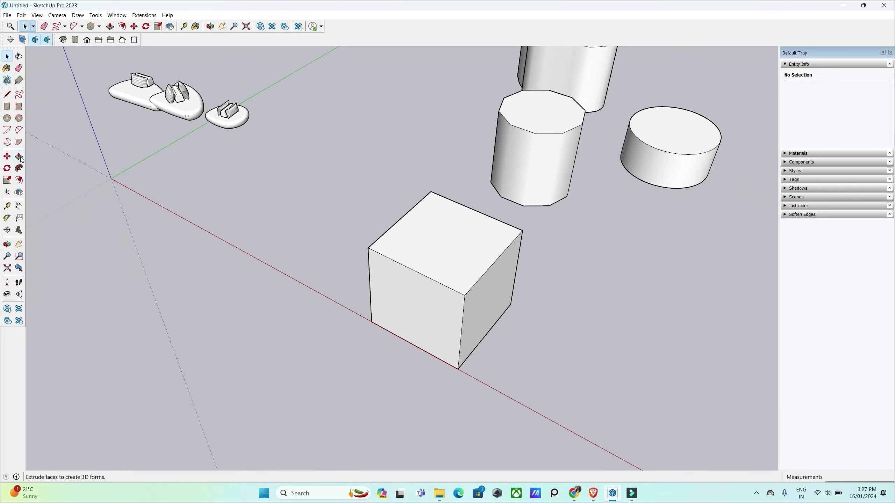
Zoom in on the bar chair and select it.
{"action": "scroll", "coordinate": [150, 140], "scroll_direction": "down", "scroll_amount": 1}
{"action": "scroll", "coordinate": [156, 117], "scroll_direction": "down", "scroll_amount": 2}
{"action": "scroll", "coordinate": [156, 117], "scroll_direction": "down", "scroll_amount": 1}
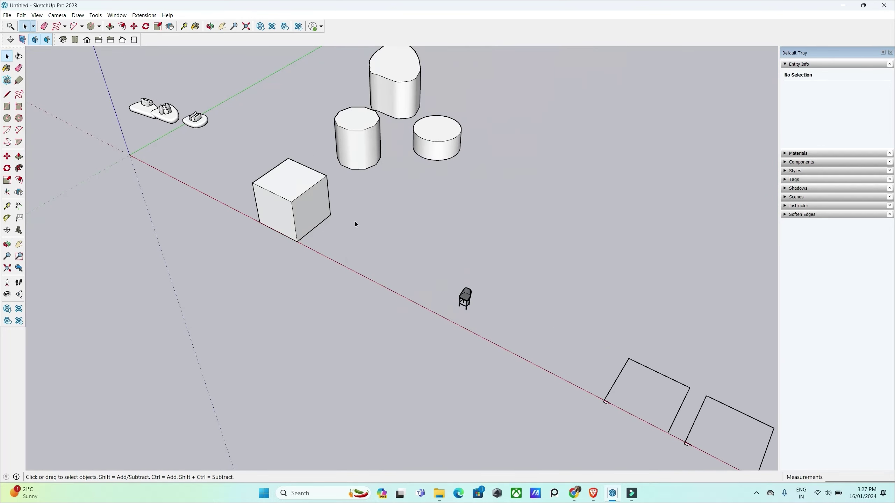
{"action": "scroll", "coordinate": [526, 325], "scroll_direction": "up", "scroll_amount": 1}
{"action": "scroll", "coordinate": [466, 285], "scroll_direction": "up", "scroll_amount": 1}
{"action": "scroll", "coordinate": [451, 293], "scroll_direction": "down", "scroll_amount": 1}
{"action": "scroll", "coordinate": [451, 294], "scroll_direction": "up", "scroll_amount": 2}
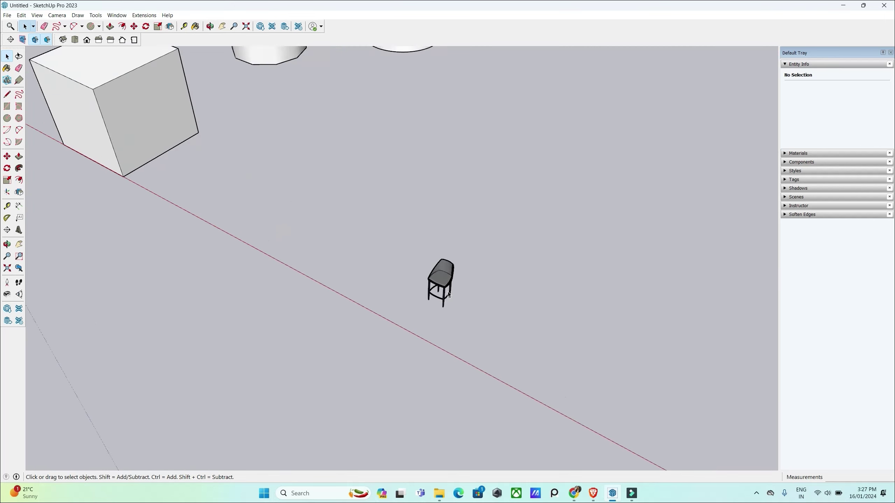
{"action": "scroll", "coordinate": [458, 311], "scroll_direction": "up", "scroll_amount": 1}
{"action": "scroll", "coordinate": [463, 317], "scroll_direction": "up", "scroll_amount": 1}
{"action": "left_click", "coordinate": [426, 262]}
{"action": "scroll", "coordinate": [429, 269], "scroll_direction": "up", "scroll_amount": 1}
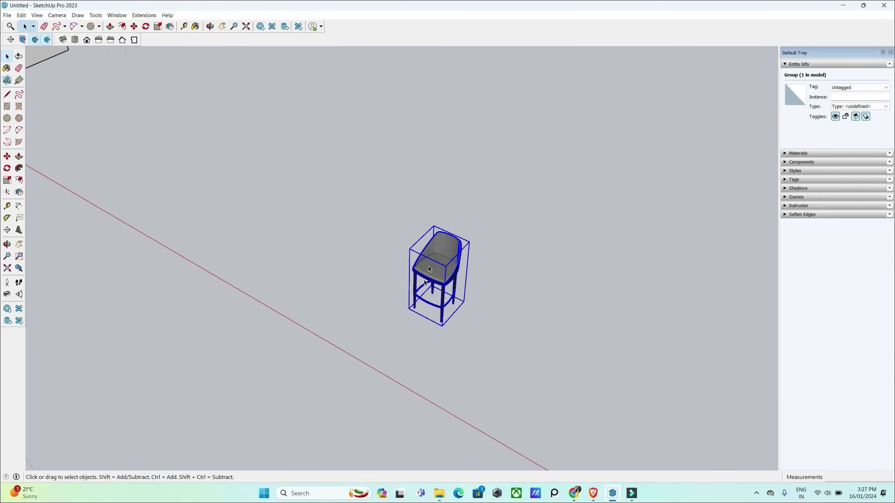
Rotate the chair 135° about a pivot at its base.
{"action": "left_click", "coordinate": [8, 170]}
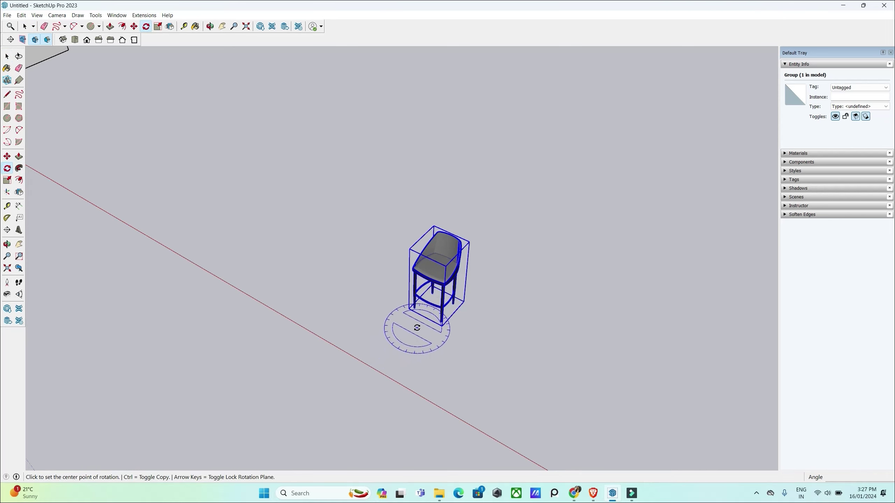
{"action": "left_click", "coordinate": [409, 328]}
{"action": "left_click", "coordinate": [379, 362]}
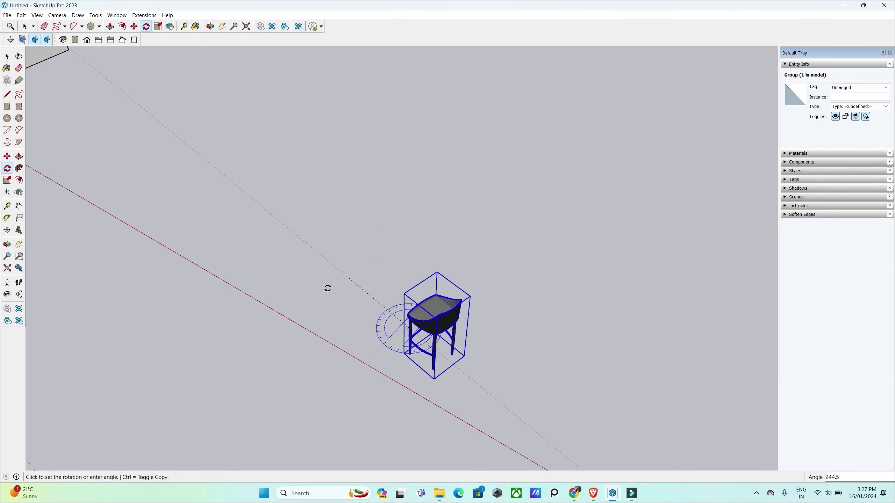
{"action": "left_click", "coordinate": [458, 326]}
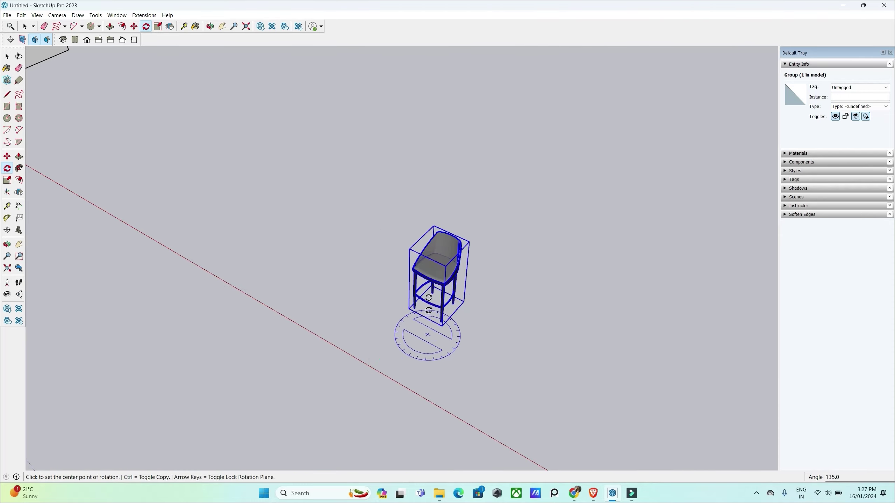
Tilt the bar chair until it stands upright.
{"action": "left_click", "coordinate": [448, 281]}
{"action": "left_click", "coordinate": [504, 233]}
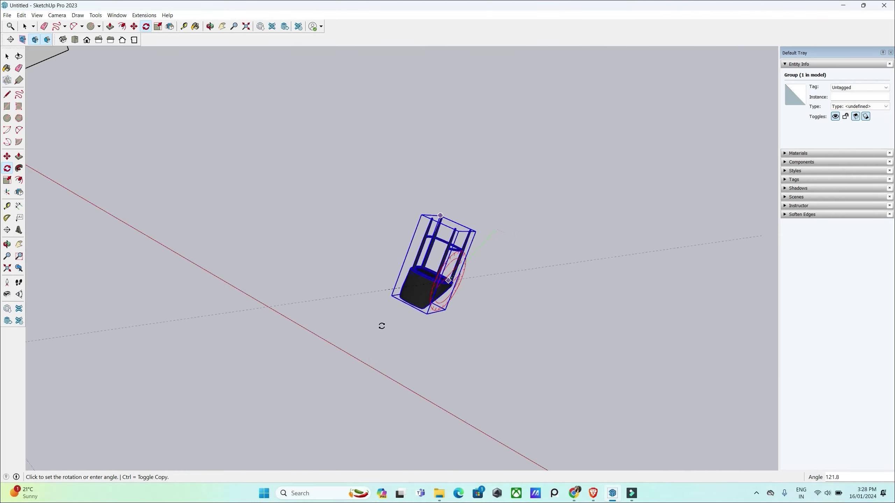
{"action": "left_click", "coordinate": [482, 240]}
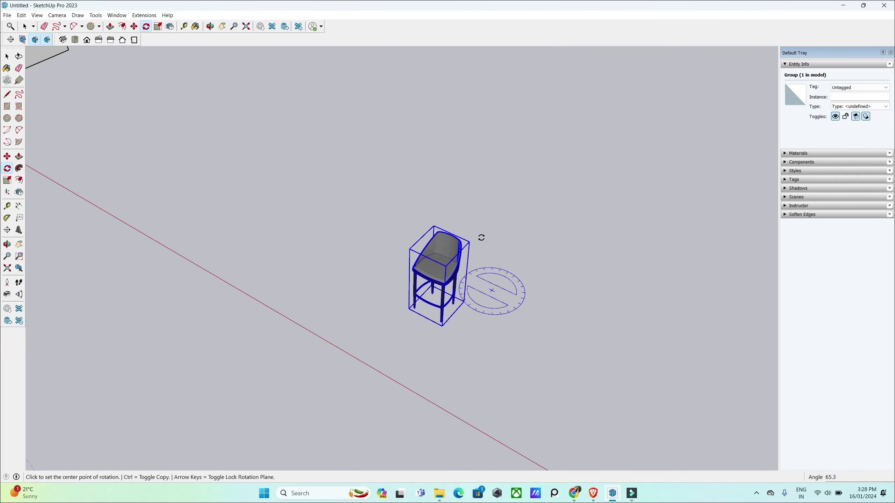
{"action": "left_click", "coordinate": [446, 258]}
{"action": "left_click", "coordinate": [538, 298]}
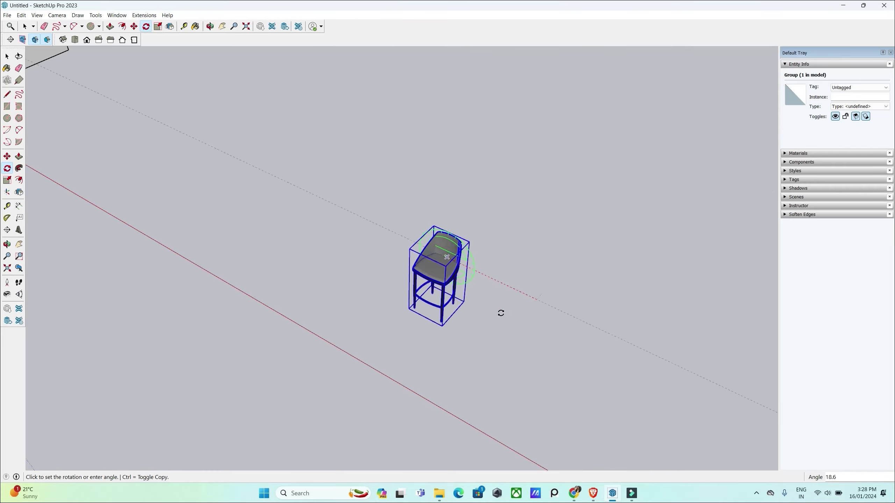
{"action": "left_click", "coordinate": [504, 282]}
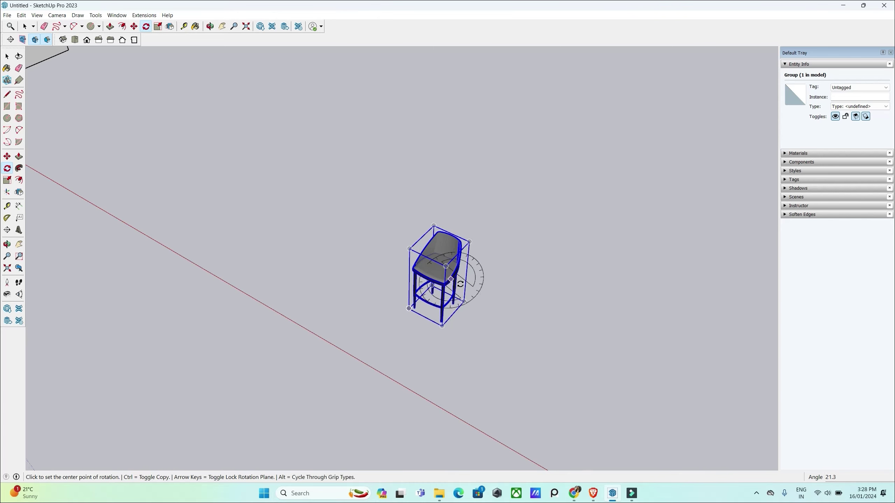
Turn the upright chair 45° on the ground and clear the selection.
{"action": "left_click", "coordinate": [318, 376]}
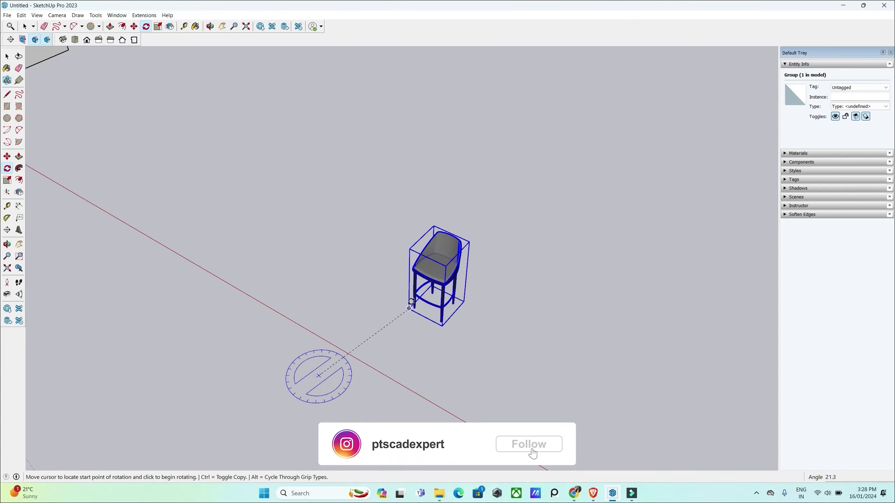
{"action": "left_click", "coordinate": [410, 306]}
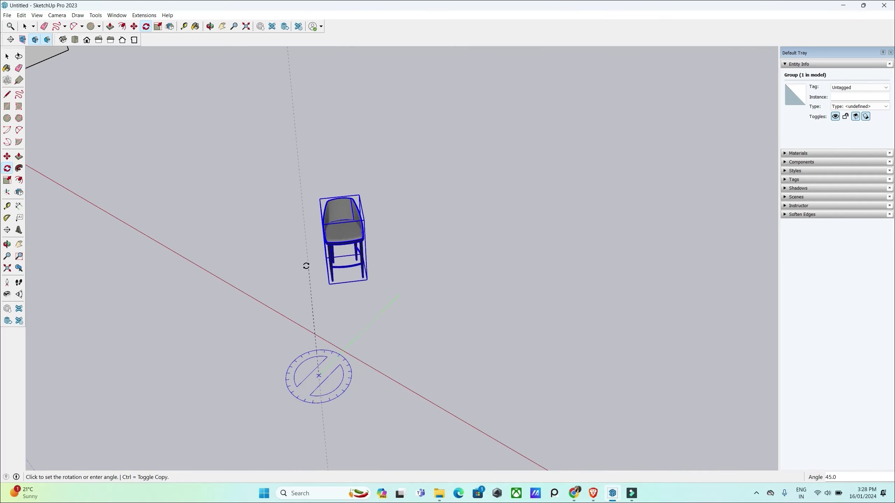
{"action": "left_click", "coordinate": [306, 266]}
{"action": "key", "text": "space"}
{"action": "left_click", "coordinate": [256, 241]}
{"action": "scroll", "coordinate": [441, 201], "scroll_direction": "down", "scroll_amount": 5}
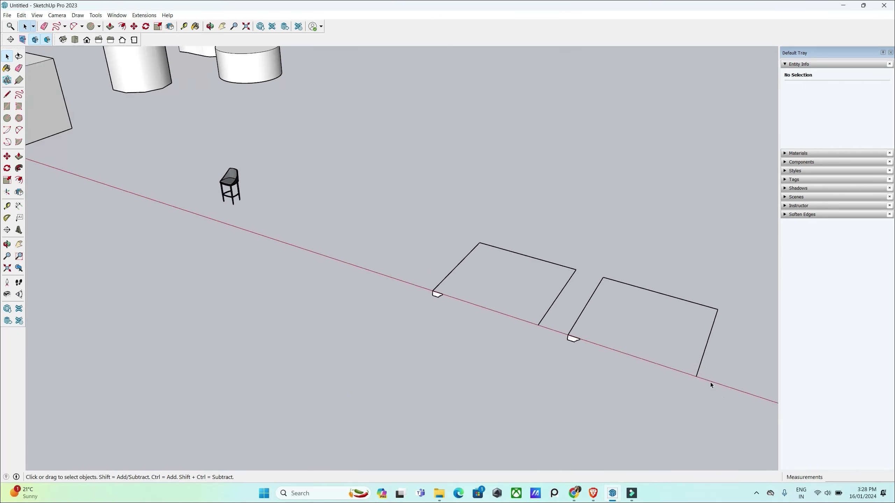
{"action": "scroll", "coordinate": [679, 365], "scroll_direction": "up", "scroll_amount": 1}
{"action": "scroll", "coordinate": [678, 365], "scroll_direction": "down", "scroll_amount": 1}
{"action": "scroll", "coordinate": [678, 366], "scroll_direction": "up", "scroll_amount": 1}
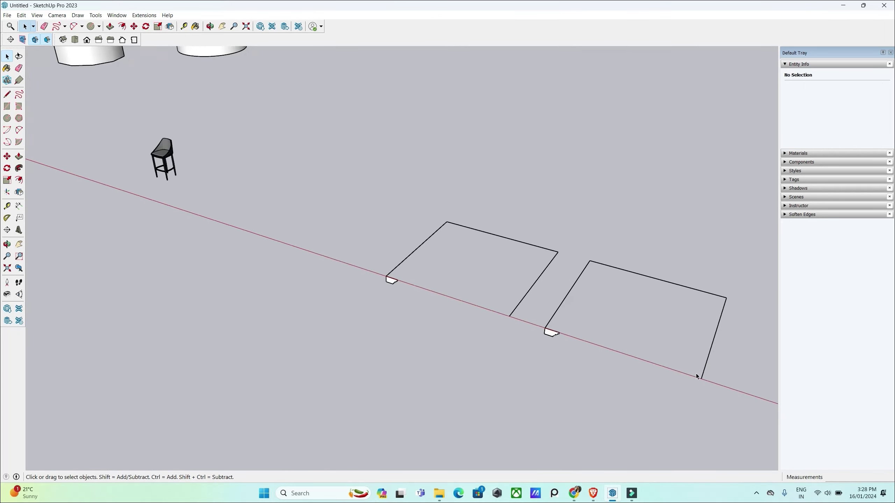
{"action": "scroll", "coordinate": [697, 374], "scroll_direction": "up", "scroll_amount": 1}
{"action": "scroll", "coordinate": [694, 376], "scroll_direction": "up", "scroll_amount": 1}
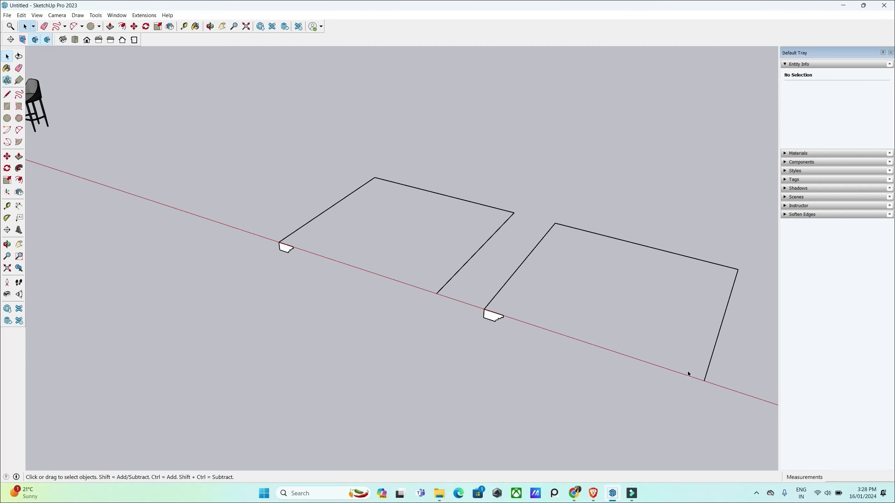
{"action": "scroll", "coordinate": [695, 385], "scroll_direction": "up", "scroll_amount": 1}
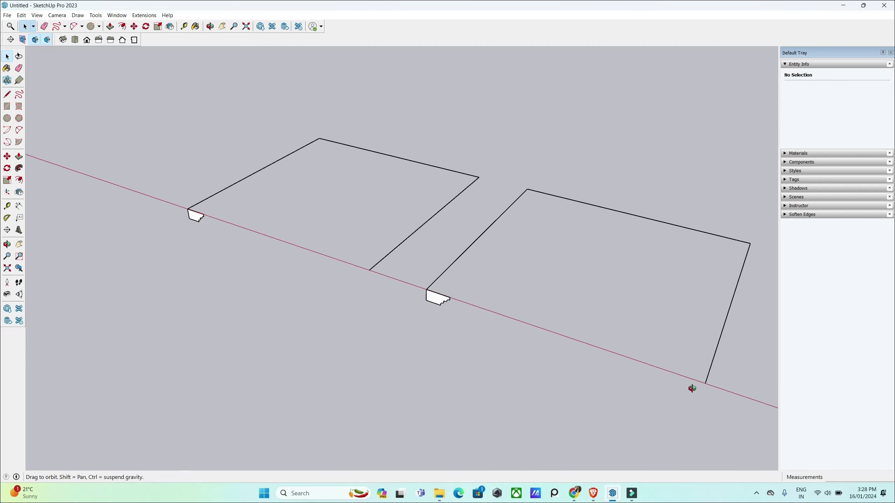
{"action": "scroll", "coordinate": [694, 387], "scroll_direction": "up", "scroll_amount": 1}
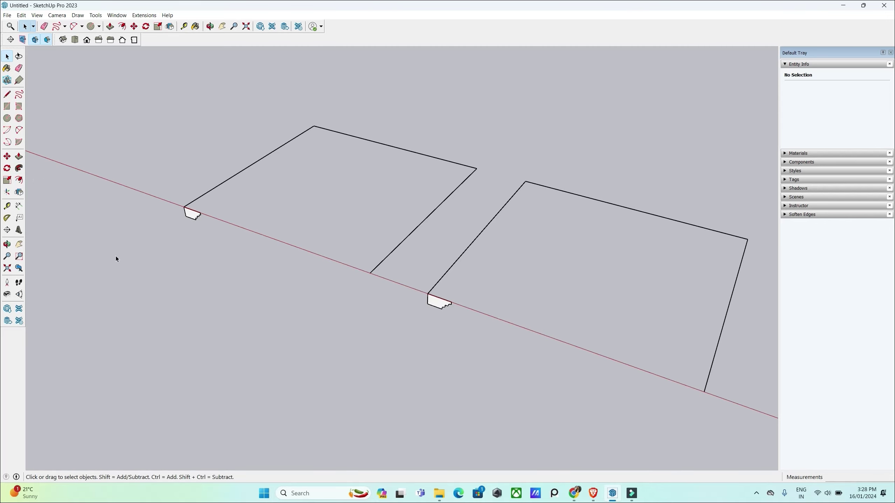
{"action": "scroll", "coordinate": [195, 216], "scroll_direction": "up", "scroll_amount": 1}
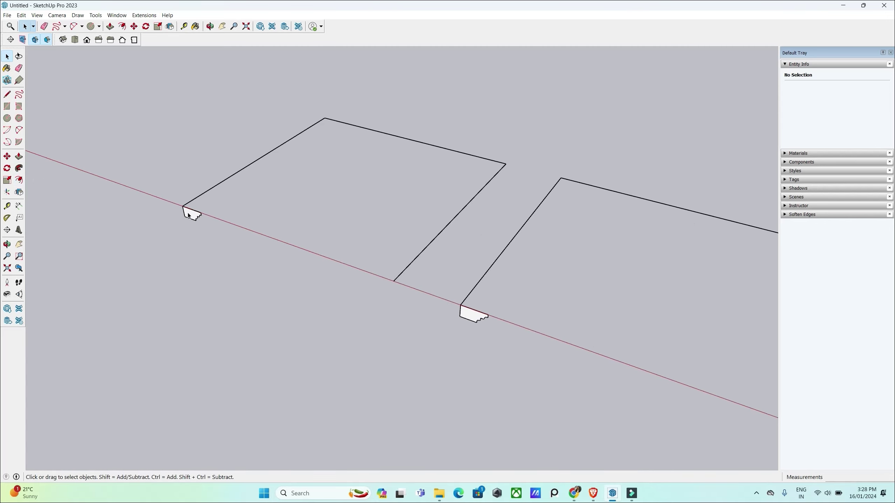
{"action": "scroll", "coordinate": [194, 212], "scroll_direction": "up", "scroll_amount": 2}
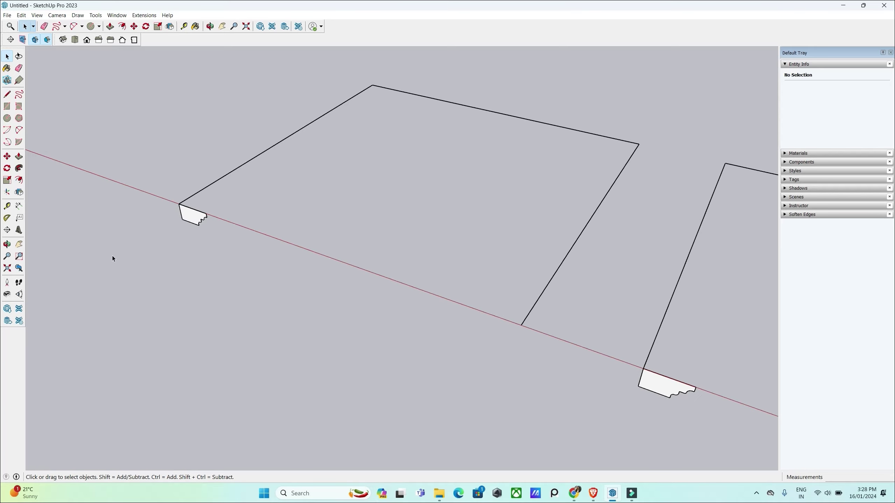
{"action": "left_click", "coordinate": [19, 156]}
{"action": "left_click", "coordinate": [194, 224]}
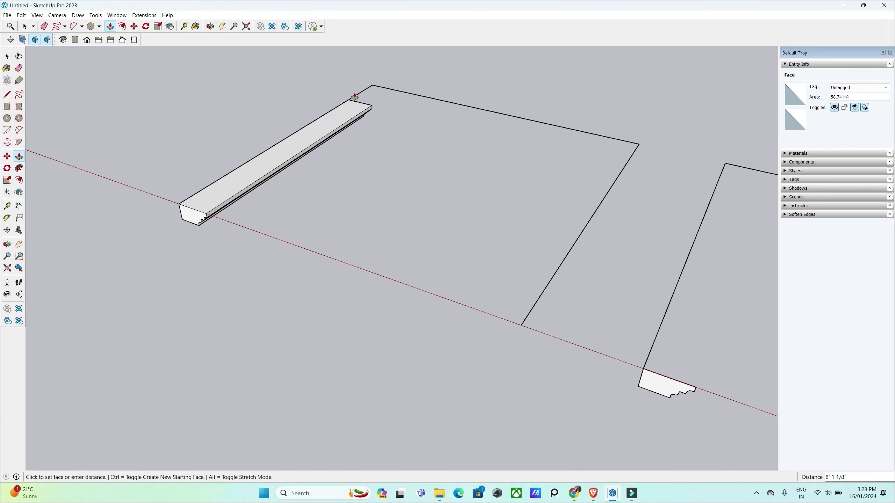
{"action": "left_click", "coordinate": [376, 91]}
{"action": "middle_click_drag", "start_coordinate": [368, 220], "coordinate": [344, 222]}
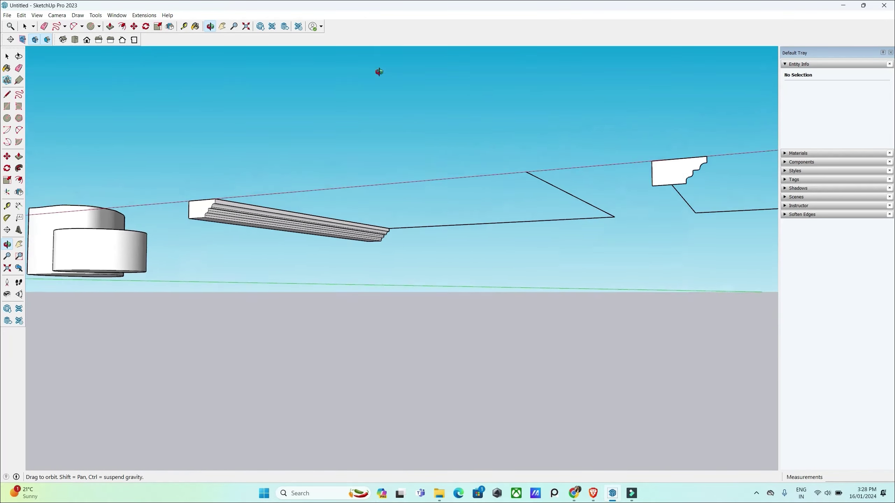
{"action": "key", "text": "ctrl+z"}
{"action": "key", "text": "space"}
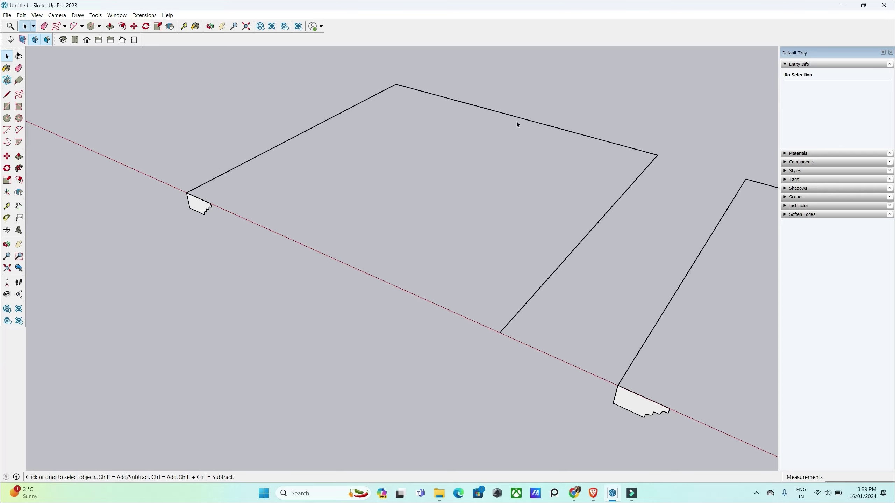
Follow Me the first moulding profile along its square's top and right edges.
{"action": "left_click", "coordinate": [19, 169]}
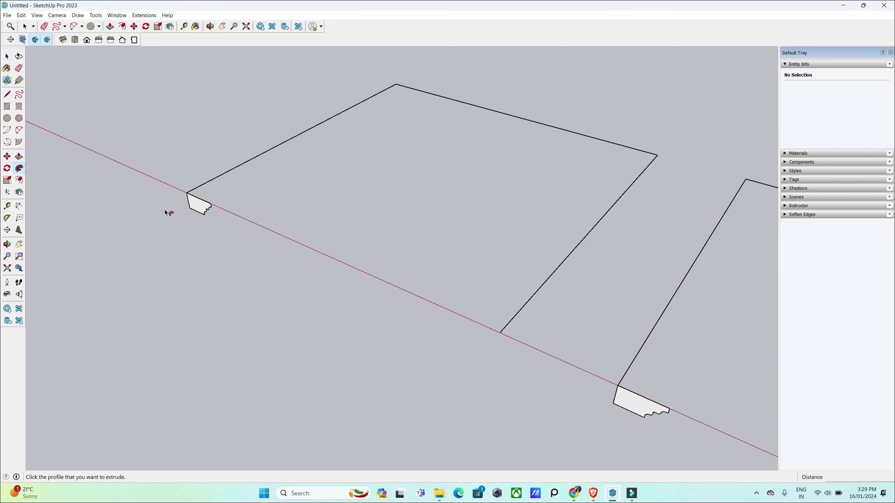
{"action": "left_click", "coordinate": [199, 205]}
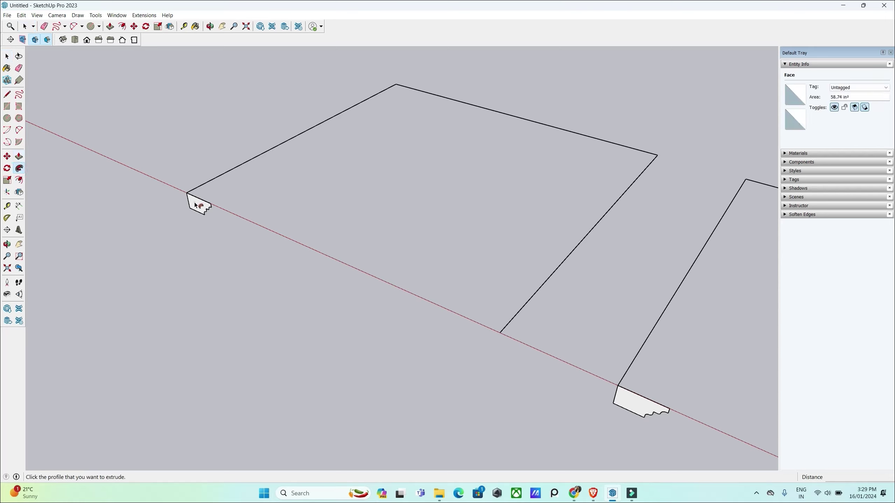
{"action": "mouse_move", "coordinate": [195, 205]}
{"action": "left_mouse_down"}
{"action": "mouse_move", "coordinate": [405, 84]}
{"action": "mouse_move", "coordinate": [579, 283]}
{"action": "mouse_move", "coordinate": [505, 334]}
{"action": "left_mouse_up"}
{"action": "mouse_move", "coordinate": [507, 335]}
{"action": "middle_mouse_down"}
{"action": "mouse_move", "coordinate": [550, 39]}
{"action": "mouse_move", "coordinate": [349, 270]}
{"action": "middle_mouse_up"}
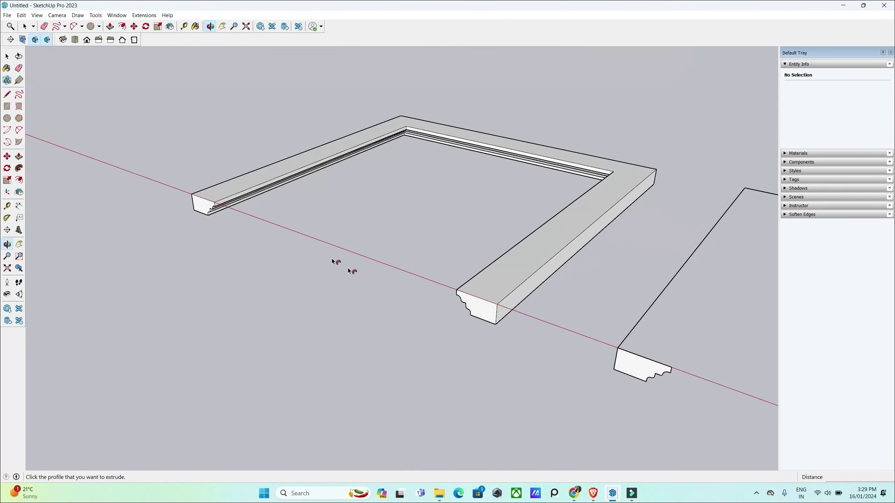
{"action": "key", "text": "space"}
Sweep the second moulding profile along its pre-selected square path.
{"action": "scroll", "coordinate": [172, 164], "scroll_direction": "down", "scroll_amount": 3}
{"action": "mouse_move", "coordinate": [195, 154]}
{"action": "middle_mouse_down"}
{"action": "mouse_move", "coordinate": [253, 205]}
{"action": "mouse_move", "coordinate": [336, 189]}
{"action": "middle_mouse_up"}
{"action": "middle_click_drag", "start_coordinate": [482, 227], "coordinate": [537, 246]}
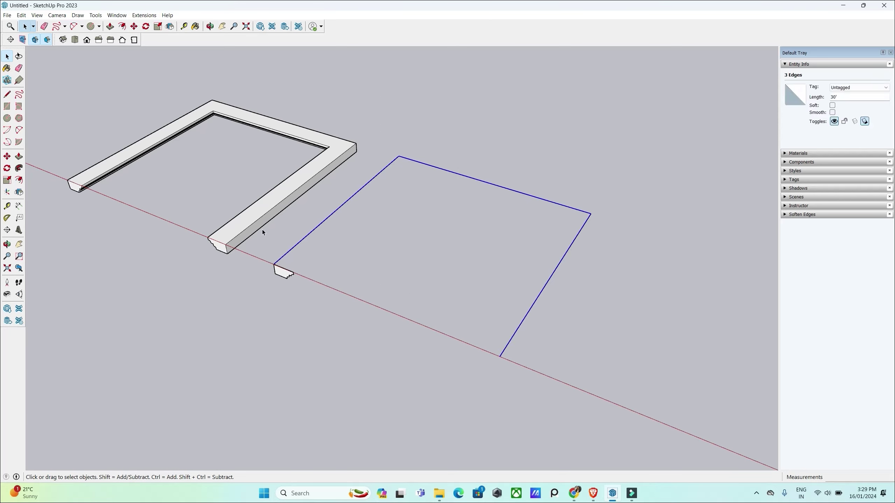
{"action": "left_click", "coordinate": [19, 168]}
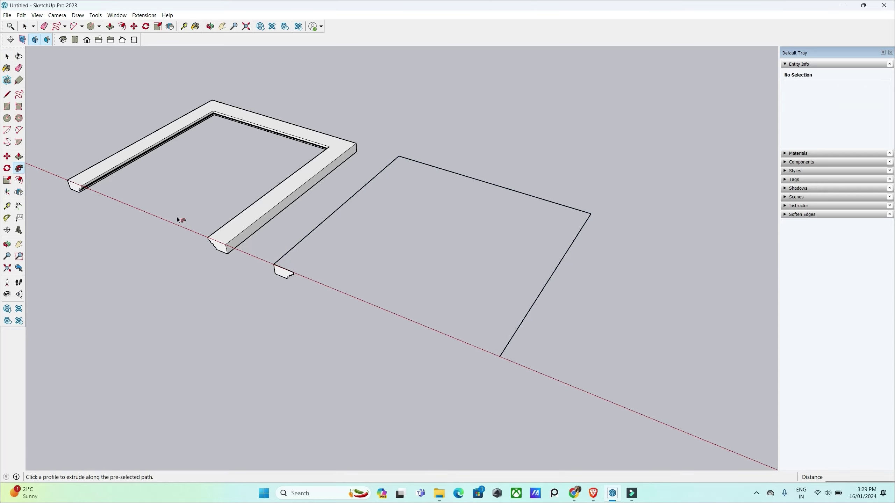
{"action": "left_click", "coordinate": [288, 278]}
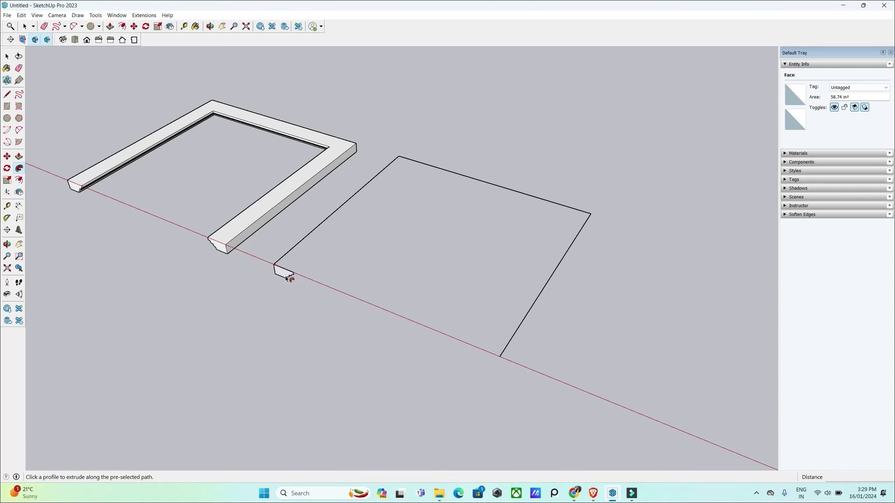
{"action": "mouse_move", "coordinate": [286, 276]}
{"action": "middle_mouse_down"}
{"action": "mouse_move", "coordinate": [432, 332]}
{"action": "mouse_move", "coordinate": [438, 116]}
{"action": "mouse_move", "coordinate": [486, 48]}
{"action": "mouse_move", "coordinate": [621, 188]}
{"action": "mouse_move", "coordinate": [282, 222]}
{"action": "mouse_move", "coordinate": [310, 34]}
{"action": "mouse_move", "coordinate": [396, 76]}
{"action": "mouse_move", "coordinate": [443, 176]}
{"action": "middle_mouse_up"}
{"action": "mouse_move", "coordinate": [320, 231]}
{"action": "middle_mouse_down"}
{"action": "mouse_move", "coordinate": [354, 120]}
{"action": "mouse_move", "coordinate": [404, 302]}
{"action": "mouse_move", "coordinate": [419, 176]}
{"action": "mouse_move", "coordinate": [421, 337]}
{"action": "middle_mouse_up"}
{"action": "key", "text": "space"}
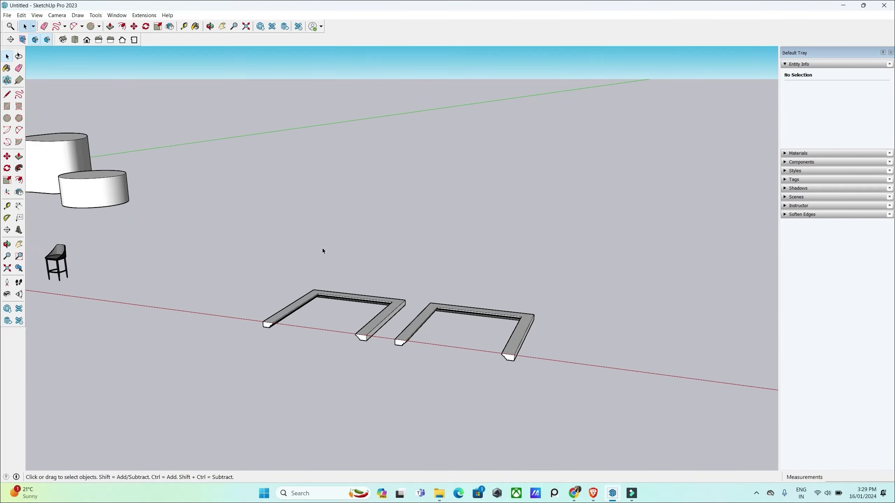
Orbit and zoom to a higher view of the two moulded frames.
{"action": "scroll", "coordinate": [251, 230], "scroll_direction": "down", "scroll_amount": 3}
{"action": "mouse_move", "coordinate": [250, 230]}
{"action": "middle_mouse_down"}
{"action": "mouse_move", "coordinate": [579, 310]}
{"action": "mouse_move", "coordinate": [559, 369]}
{"action": "middle_mouse_up"}
{"action": "scroll", "coordinate": [481, 377], "scroll_direction": "up", "scroll_amount": 3}
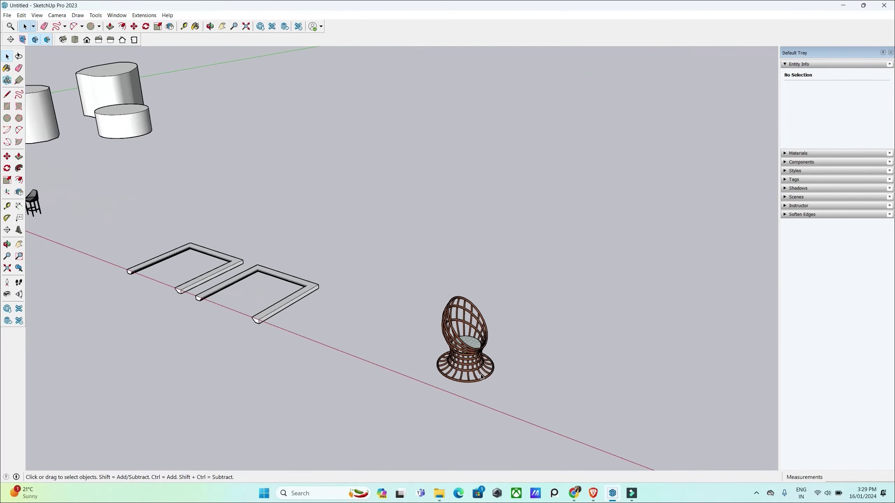
{"action": "scroll", "coordinate": [482, 377], "scroll_direction": "up", "scroll_amount": 3}
Select the wicker chair, halve it, then stretch it along the green and red axes.
{"action": "scroll", "coordinate": [482, 377], "scroll_direction": "up", "scroll_amount": 2}
{"action": "left_click", "coordinate": [480, 370]}
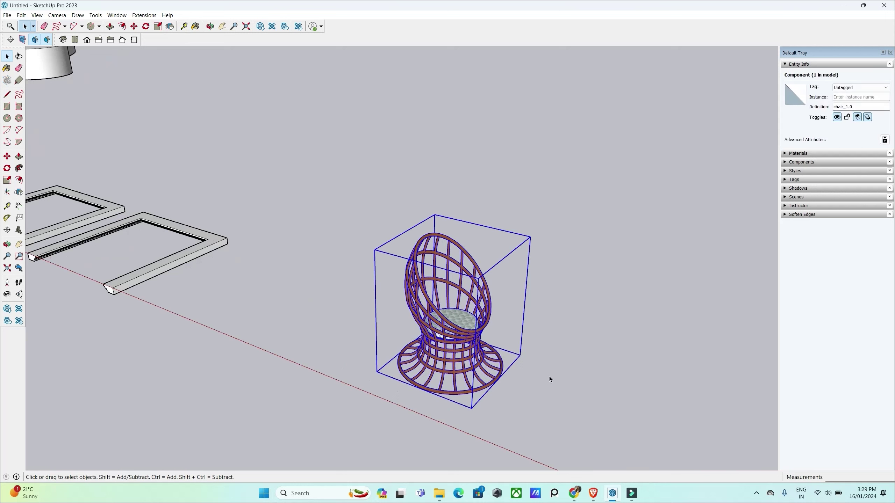
{"action": "key", "text": "s"}
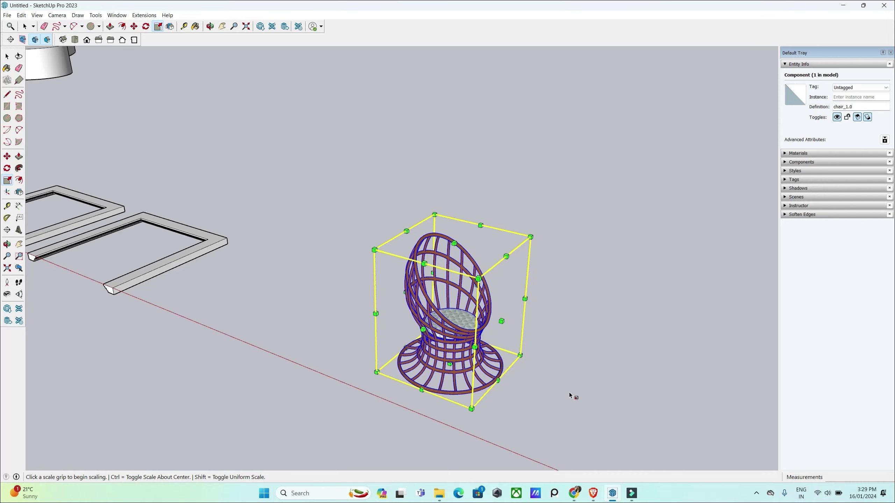
{"action": "left_click", "coordinate": [531, 237]}
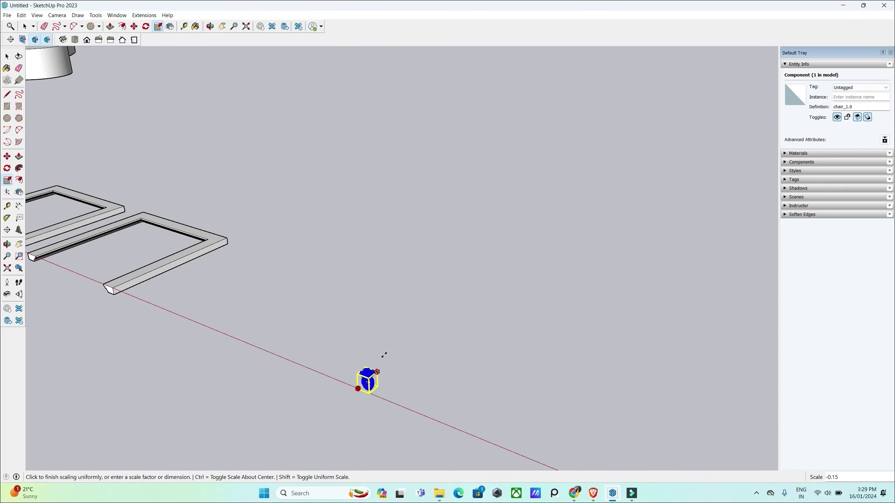
{"action": "left_click", "coordinate": [470, 316]}
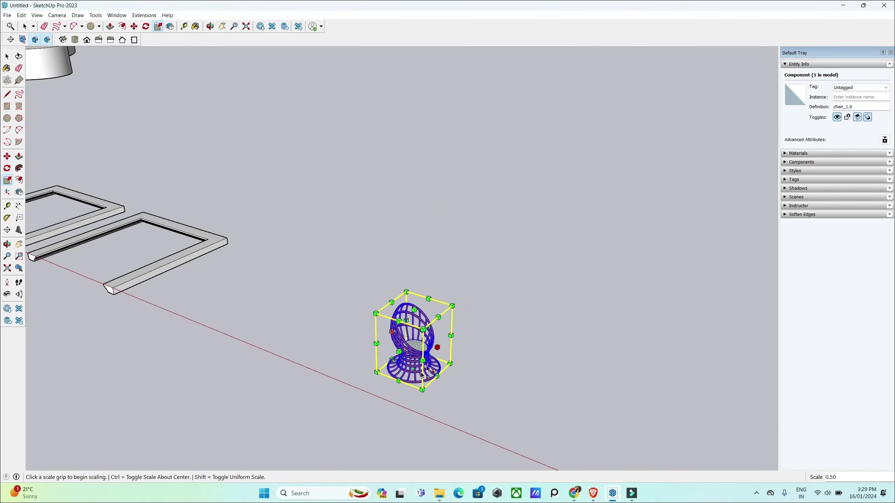
{"action": "left_click", "coordinate": [399, 352]}
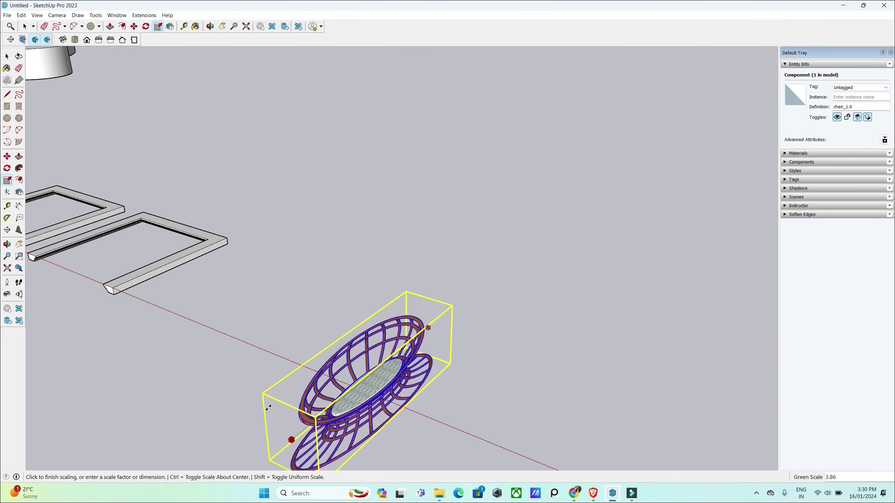
{"action": "left_click", "coordinate": [312, 388]}
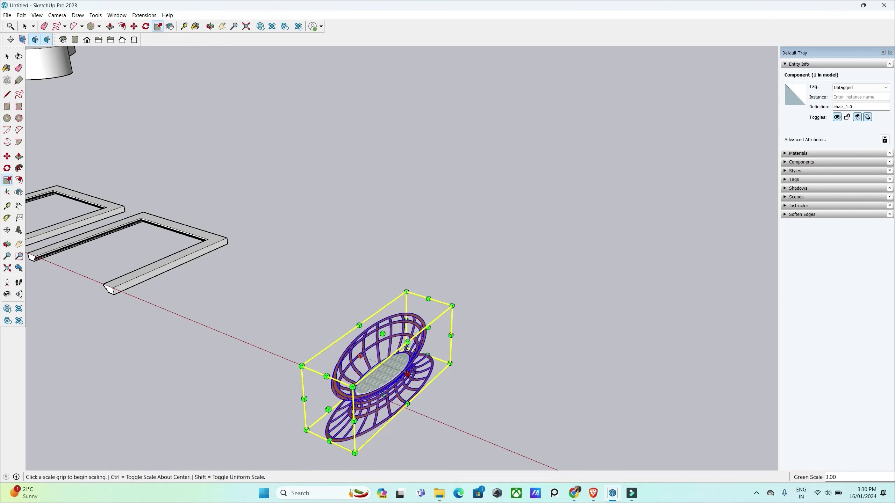
{"action": "left_click", "coordinate": [408, 374]}
{"action": "left_click", "coordinate": [537, 424]}
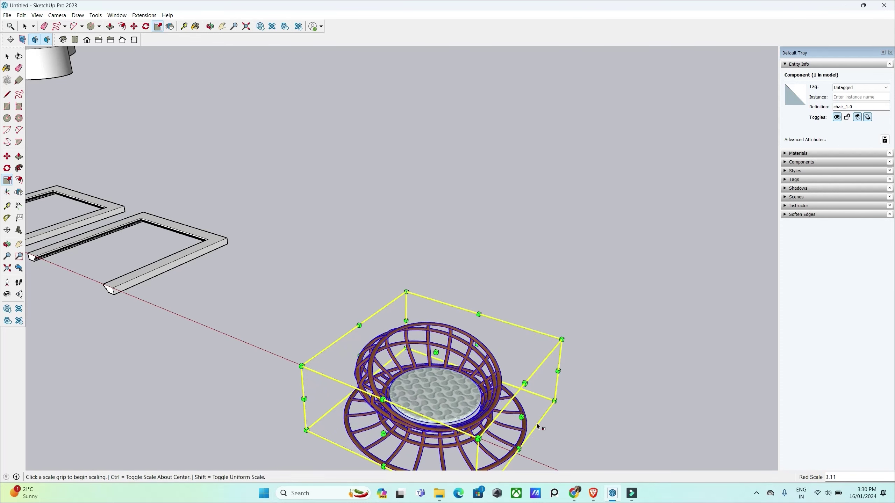
Undo the axis stretches and uniformly shrink the chair to half size.
{"action": "key", "text": "ctrl+z"}
{"action": "key", "text": "ctrl+z"}
{"action": "key", "text": "ctrl+y"}
{"action": "key", "text": "ctrl+y"}
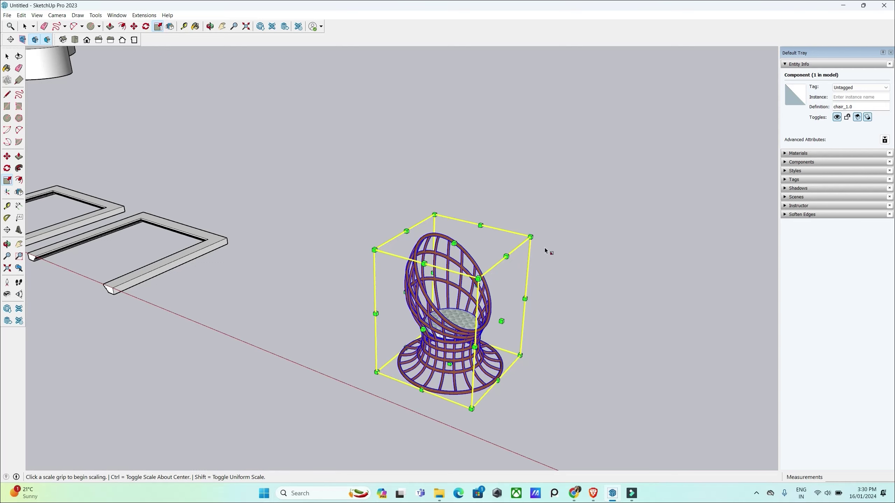
{"action": "left_click", "coordinate": [530, 237]}
{"action": "type", "text": ".5"}
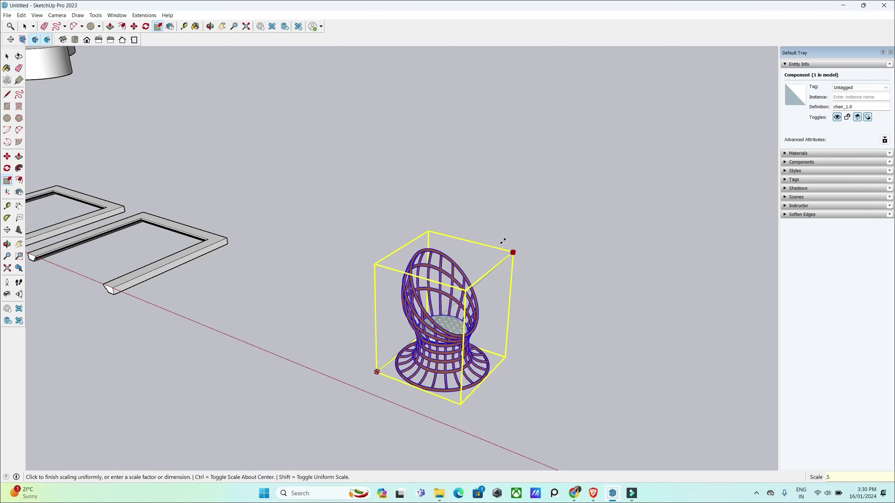
{"action": "key", "text": "Return"}
{"action": "middle_click_drag", "start_coordinate": [476, 255], "coordinate": [492, 328]}
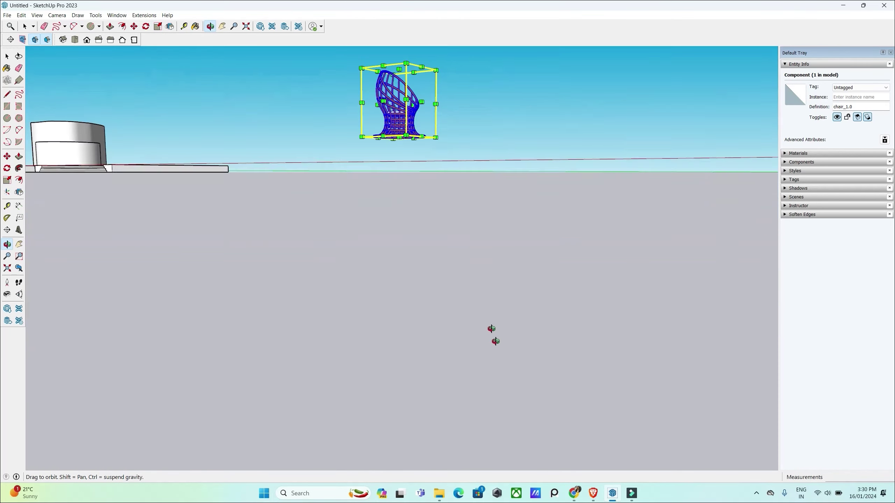
{"action": "left_click_drag", "start_coordinate": [492, 328], "coordinate": [509, 392]}
Uniformly scale the wicker chair by 2 from a corner and deselect it.
{"action": "key", "text": "s"}
{"action": "left_click", "coordinate": [500, 277]}
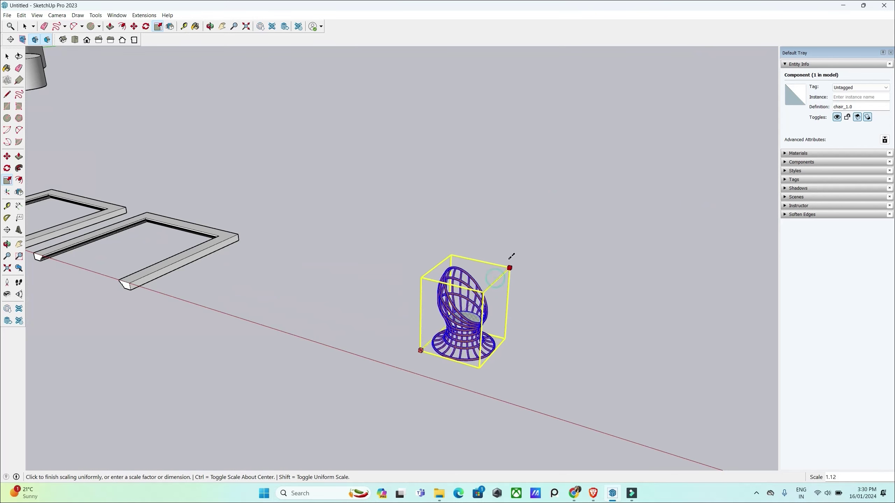
{"action": "type", "text": "2"}
{"action": "key", "text": "Return"}
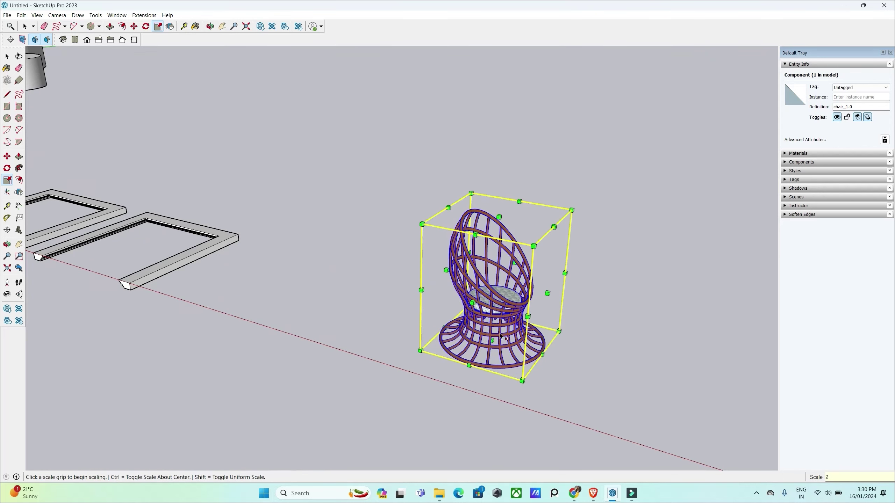
{"action": "left_click", "coordinate": [572, 210]}
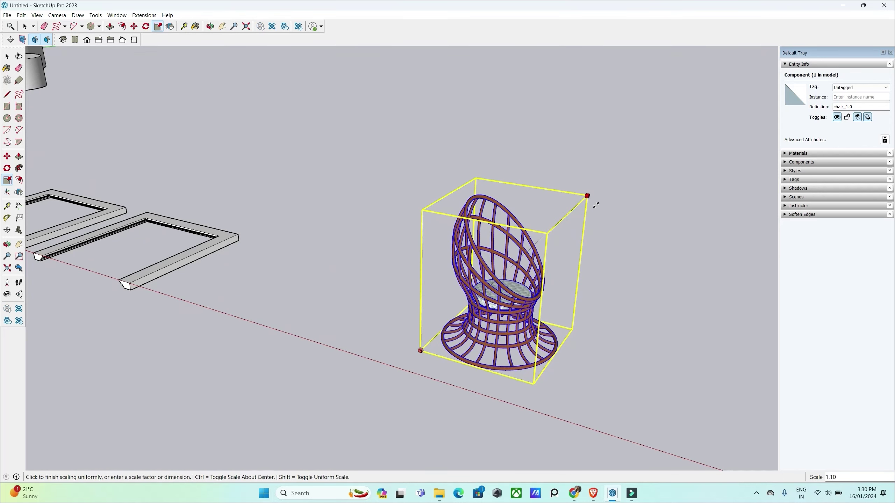
{"action": "type", "text": "2"}
{"action": "key", "text": "Return"}
{"action": "key", "text": "space"}
{"action": "left_click", "coordinate": [425, 170]}
Zoom and orbit to bring the cube into view.
{"action": "scroll", "coordinate": [385, 241], "scroll_direction": "down", "scroll_amount": 5}
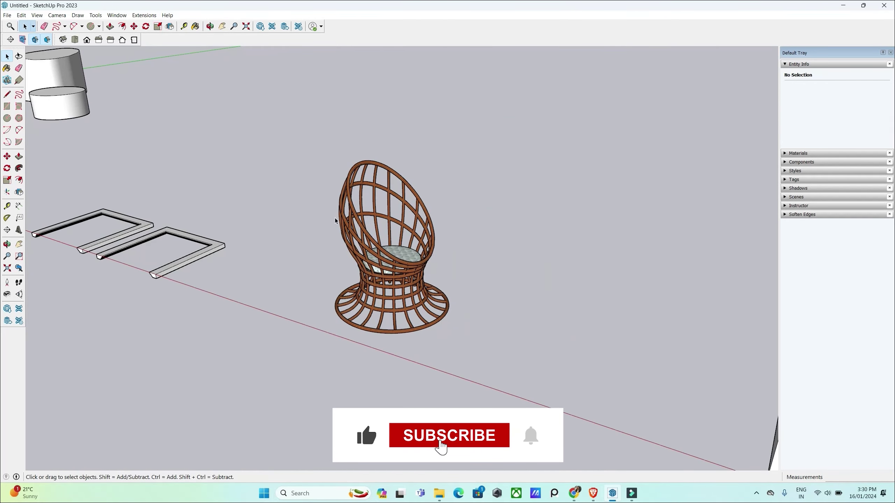
{"action": "scroll", "coordinate": [336, 219], "scroll_direction": "down", "scroll_amount": 3}
{"action": "scroll", "coordinate": [310, 214], "scroll_direction": "down", "scroll_amount": 2}
{"action": "scroll", "coordinate": [510, 275], "scroll_direction": "up", "scroll_amount": 2}
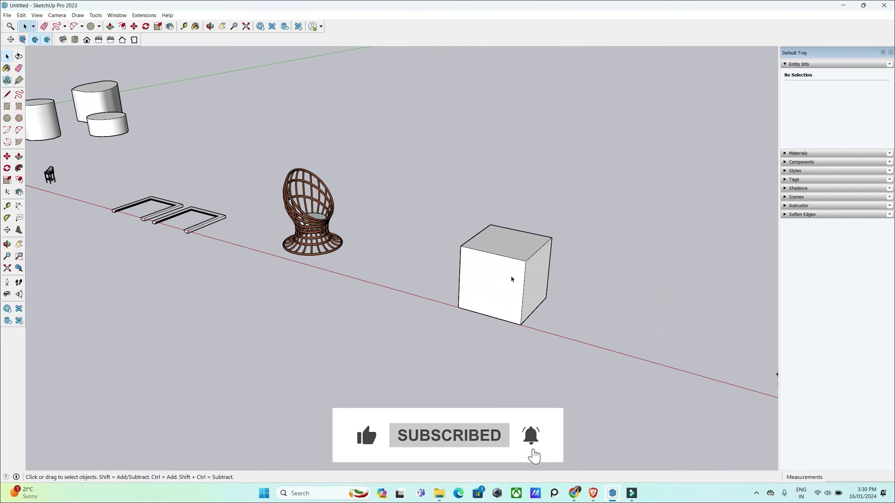
{"action": "scroll", "coordinate": [502, 262], "scroll_direction": "up", "scroll_amount": 2}
{"action": "scroll", "coordinate": [502, 261], "scroll_direction": "up", "scroll_amount": 1}
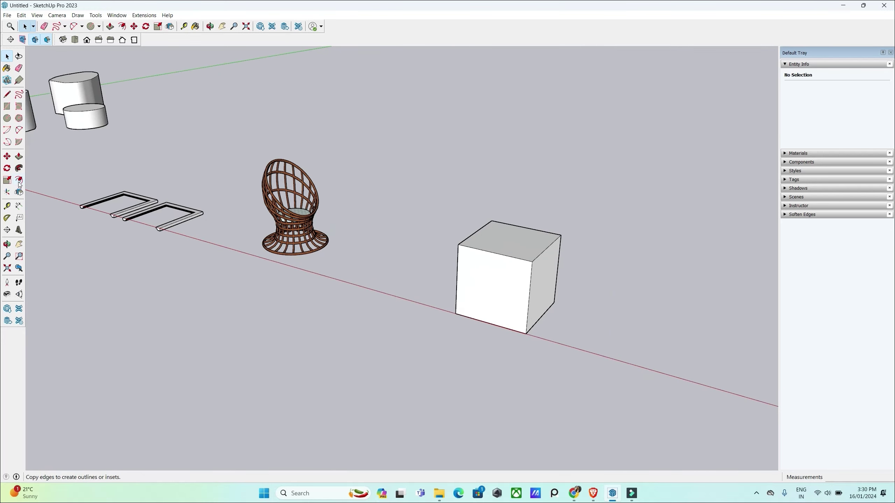
{"action": "scroll", "coordinate": [577, 314], "scroll_direction": "up", "scroll_amount": 2}
{"action": "scroll", "coordinate": [555, 323], "scroll_direction": "up", "scroll_amount": 1}
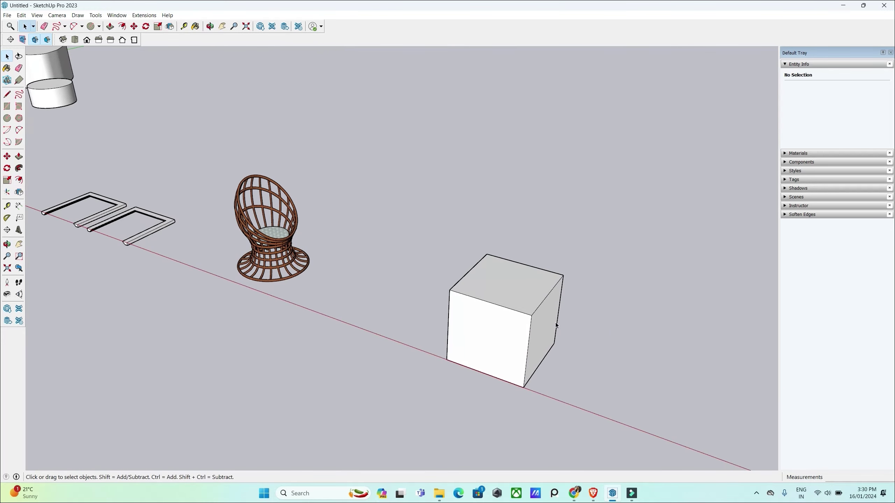
{"action": "scroll", "coordinate": [555, 322], "scroll_direction": "up", "scroll_amount": 1}
{"action": "middle_click_drag", "start_coordinate": [516, 335], "coordinate": [509, 314]}
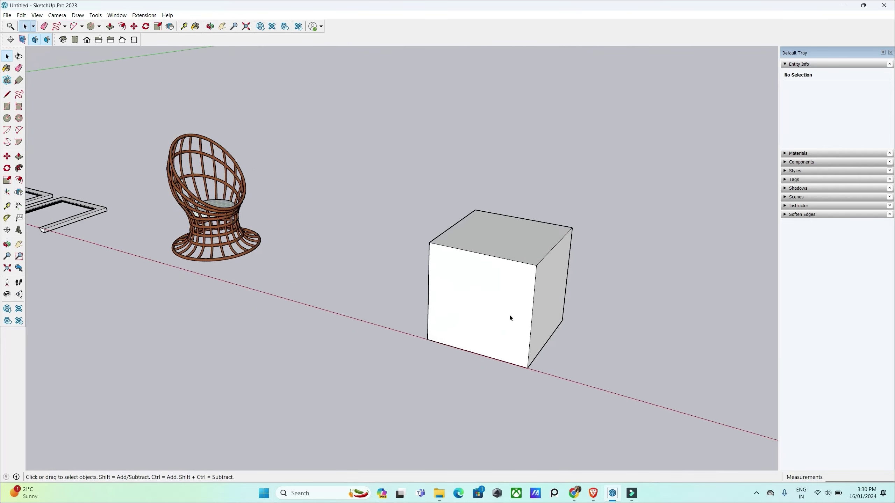
{"action": "scroll", "coordinate": [510, 316], "scroll_direction": "up", "scroll_amount": 1}
Explode the cube group so its faces are editable.
{"action": "left_click", "coordinate": [18, 180]}
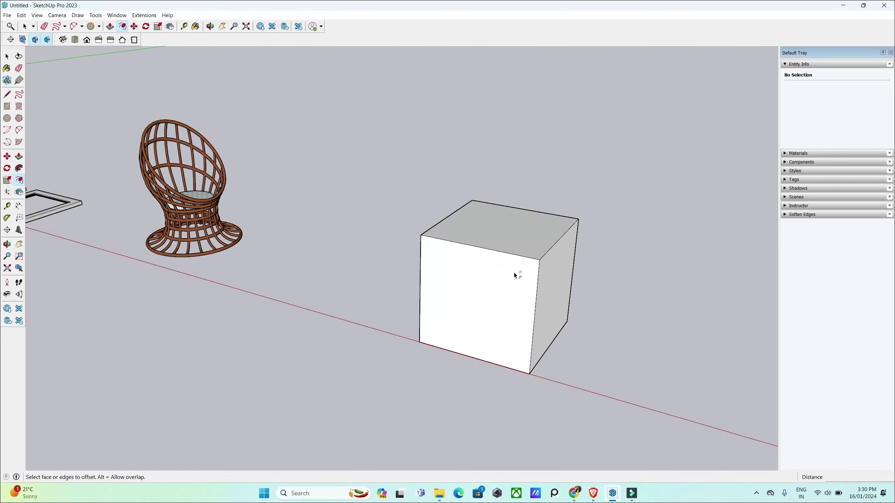
{"action": "scroll", "coordinate": [392, 247], "scroll_direction": "up", "scroll_amount": 1}
{"action": "scroll", "coordinate": [428, 248], "scroll_direction": "up", "scroll_amount": 1}
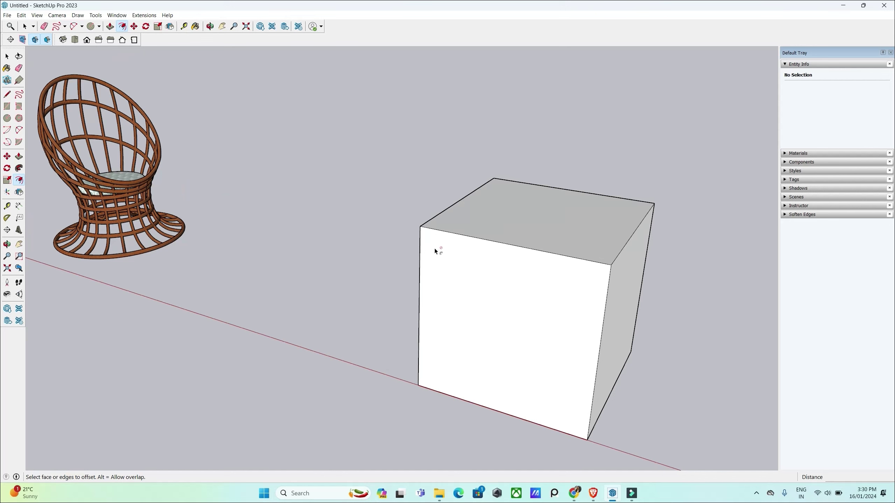
{"action": "key", "text": "space"}
{"action": "right_click", "coordinate": [458, 252]}
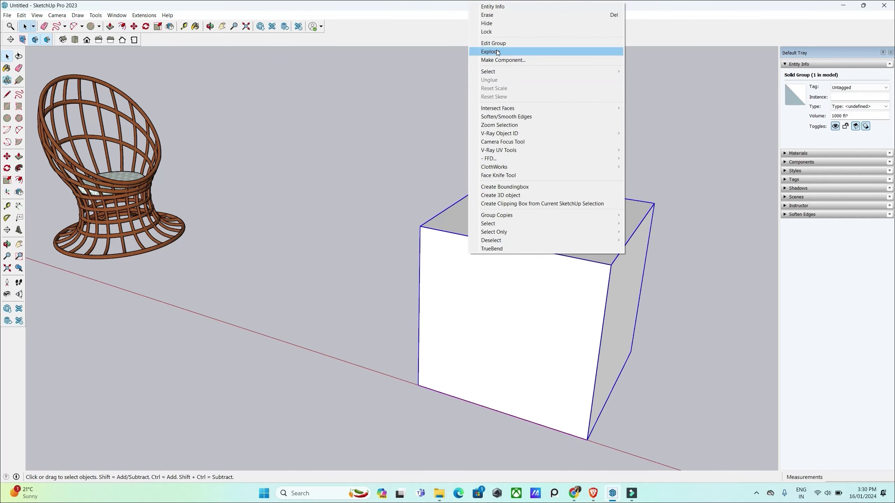
{"action": "left_click", "coordinate": [391, 86]}
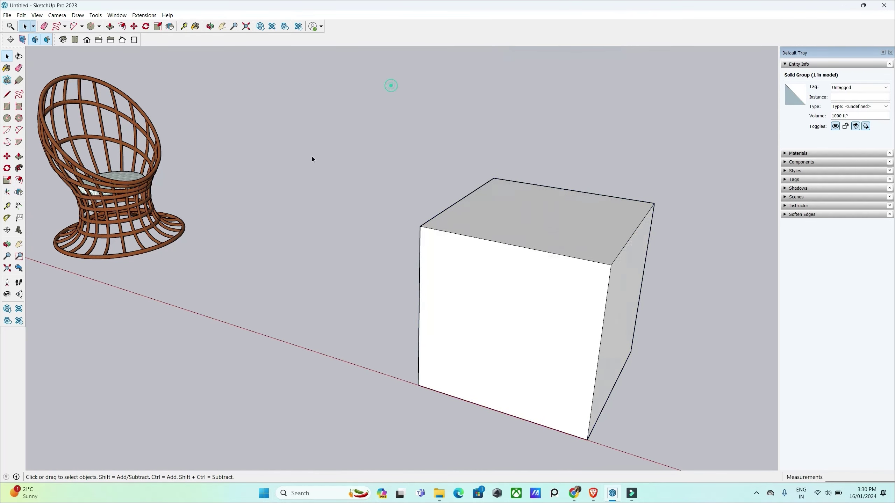
Offset the front face inward, then add nested concentric squares on the top face.
{"action": "left_click", "coordinate": [19, 180]}
{"action": "left_click", "coordinate": [429, 243]}
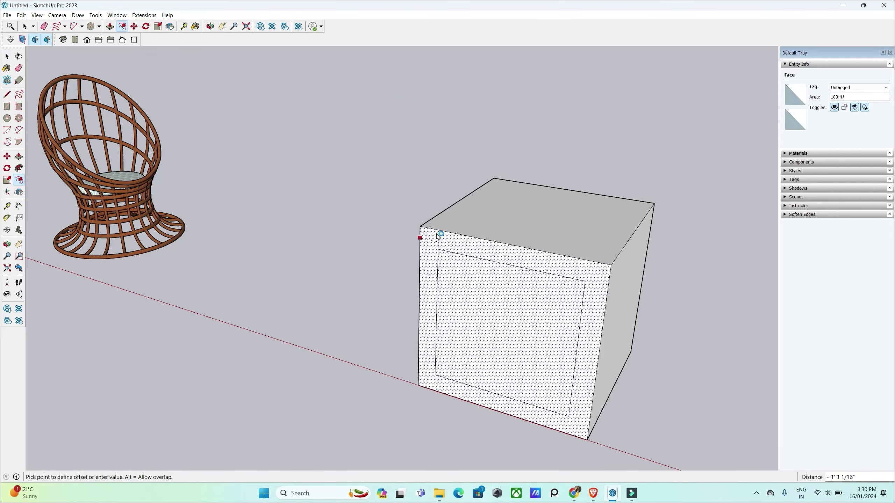
{"action": "left_click", "coordinate": [437, 244]}
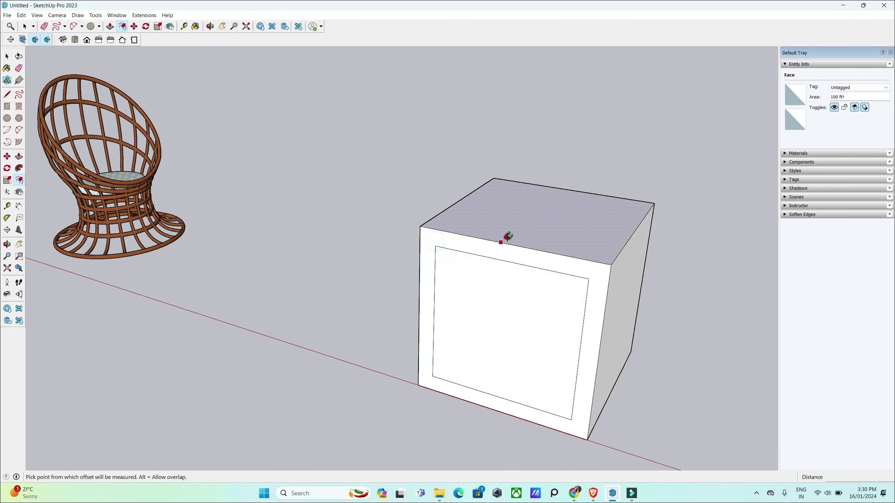
{"action": "middle_click_drag", "start_coordinate": [505, 236], "coordinate": [472, 254]}
{"action": "left_click", "coordinate": [443, 240]}
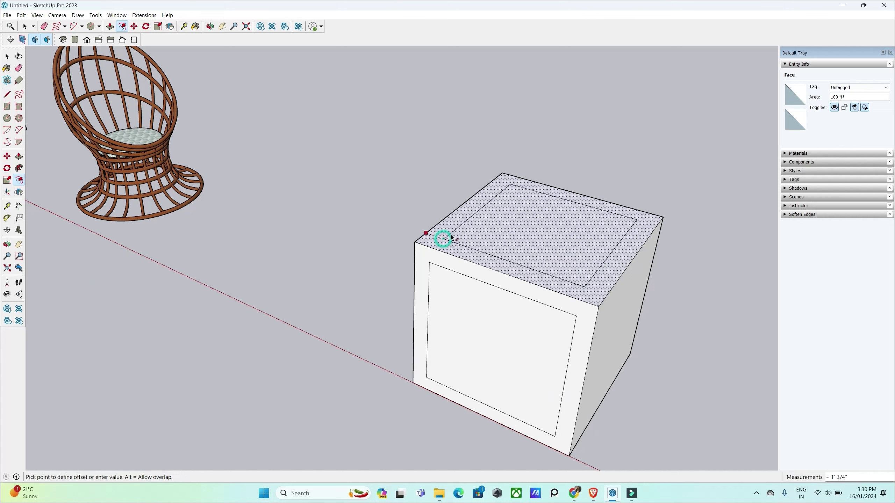
{"action": "left_click", "coordinate": [480, 229]}
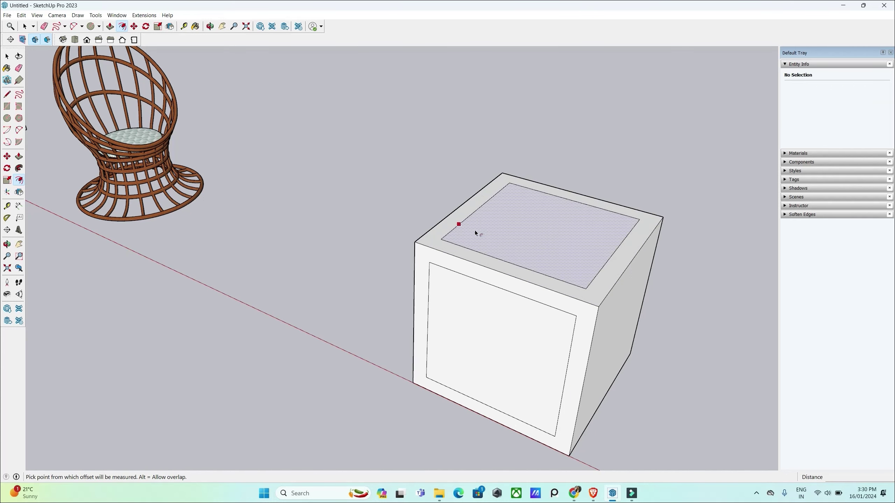
{"action": "double_click", "coordinate": [527, 208]}
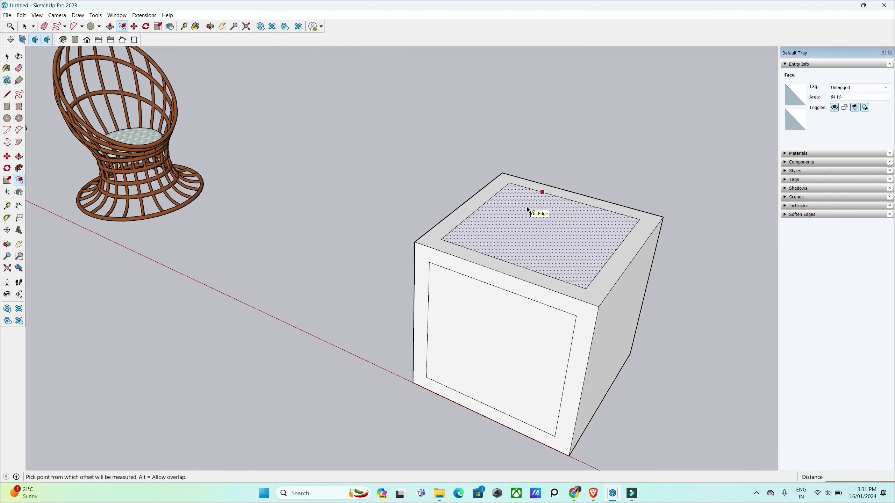
{"action": "double_click", "coordinate": [526, 214]}
{"action": "double_click", "coordinate": [530, 234]}
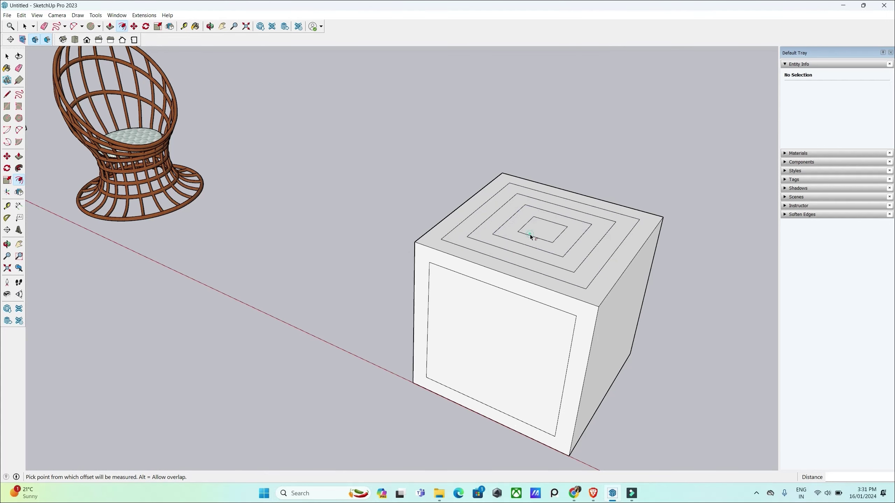
Add nested concentric squares on the front and right faces.
{"action": "double_click", "coordinate": [503, 325]}
{"action": "mouse_move", "coordinate": [500, 327]}
{"action": "middle_mouse_down"}
{"action": "mouse_move", "coordinate": [573, 333]}
{"action": "mouse_move", "coordinate": [633, 307]}
{"action": "mouse_move", "coordinate": [717, 329]}
{"action": "mouse_move", "coordinate": [493, 294]}
{"action": "middle_mouse_up"}
{"action": "double_click", "coordinate": [634, 308]}
{"action": "double_click", "coordinate": [631, 319]}
{"action": "double_click", "coordinate": [410, 257]}
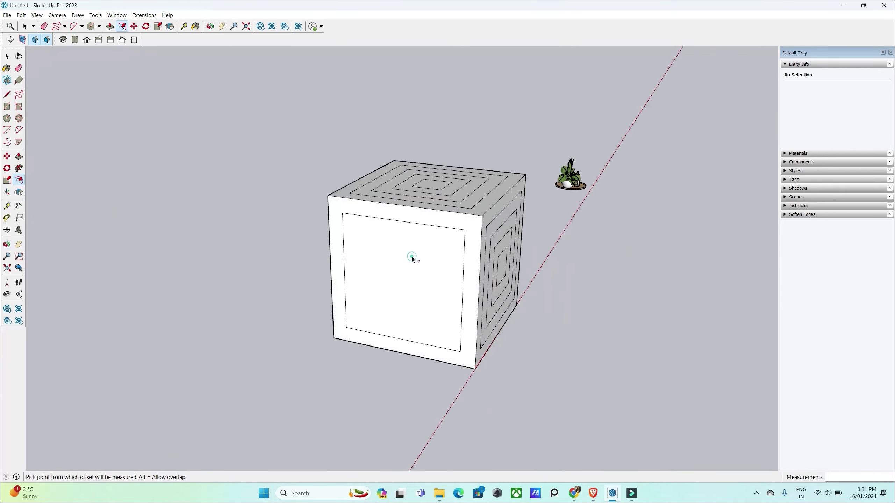
{"action": "double_click", "coordinate": [411, 256]}
{"action": "middle_click_drag", "start_coordinate": [576, 275], "coordinate": [191, 310]}
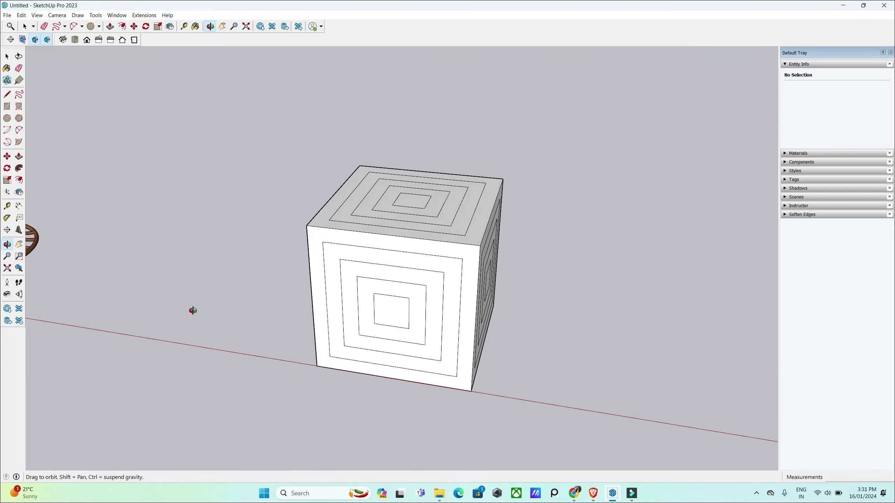
{"action": "key", "text": "space"}
{"action": "middle_click_drag", "start_coordinate": [293, 266], "coordinate": [109, 225]}
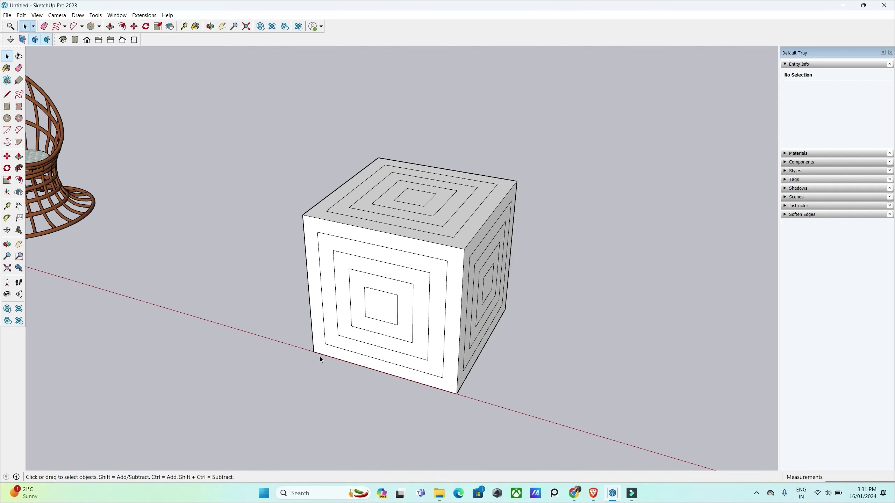
Zoom out until the cube, wicker chair, cylinders and axes origin all show together.
{"action": "scroll", "coordinate": [465, 280], "scroll_direction": "down", "scroll_amount": 3}
{"action": "scroll", "coordinate": [472, 271], "scroll_direction": "down", "scroll_amount": 2}
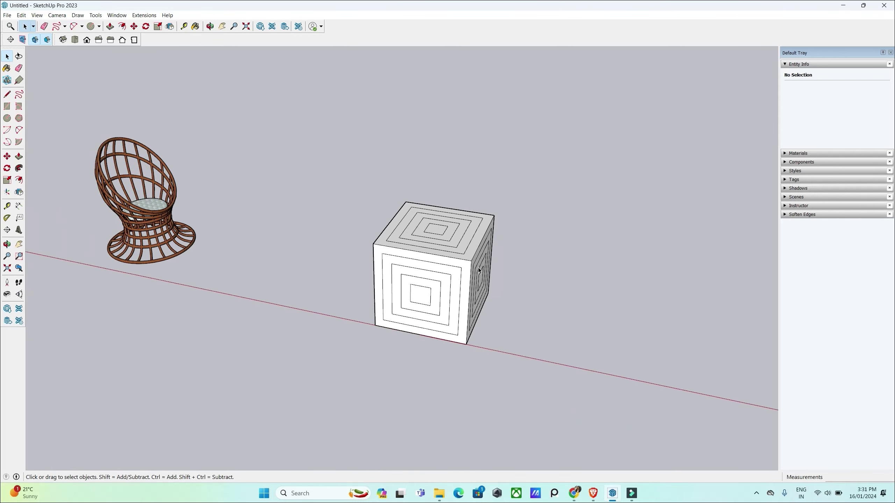
{"action": "scroll", "coordinate": [480, 264], "scroll_direction": "down", "scroll_amount": 1}
{"action": "scroll", "coordinate": [480, 265], "scroll_direction": "down", "scroll_amount": 2}
{"action": "scroll", "coordinate": [480, 264], "scroll_direction": "down", "scroll_amount": 2}
{"action": "scroll", "coordinate": [480, 264], "scroll_direction": "down", "scroll_amount": 2}
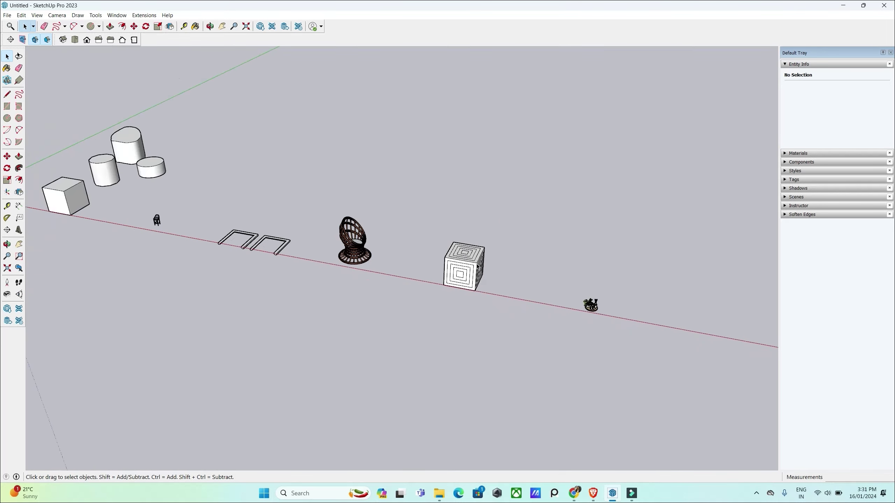
{"action": "scroll", "coordinate": [480, 263], "scroll_direction": "down", "scroll_amount": 1}
{"action": "scroll", "coordinate": [480, 264], "scroll_direction": "down", "scroll_amount": 1}
{"action": "scroll", "coordinate": [474, 267], "scroll_direction": "down", "scroll_amount": 1}
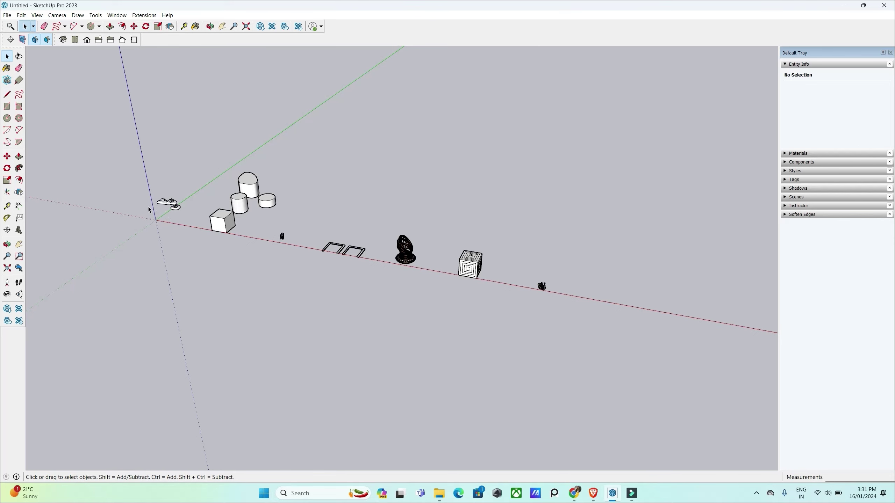
{"action": "scroll", "coordinate": [149, 210], "scroll_direction": "up", "scroll_amount": 1}
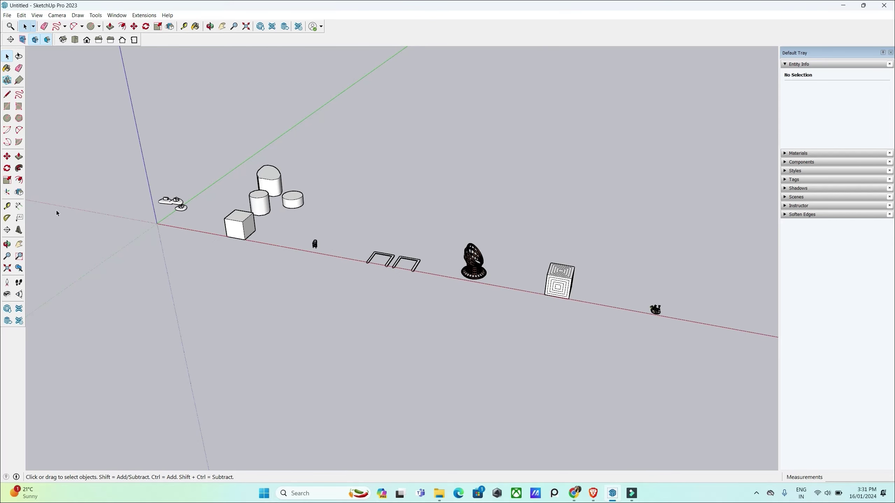
Redefine the axes at the existing origin with red along the old red axis and green pointing up.
{"action": "left_click", "coordinate": [9, 193]}
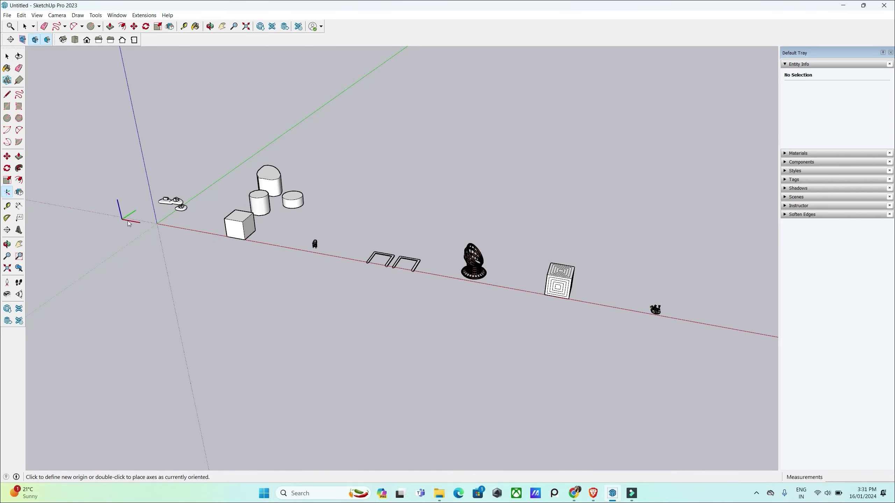
{"action": "left_click", "coordinate": [158, 223]}
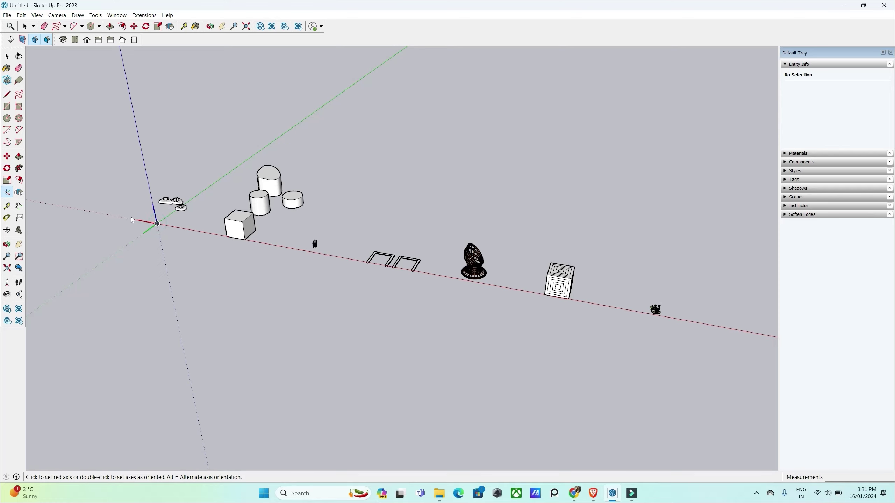
{"action": "left_click", "coordinate": [129, 219]}
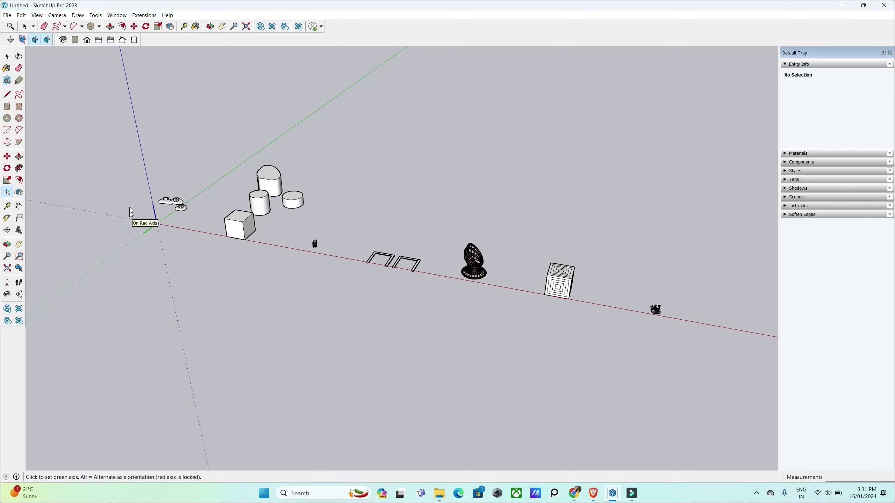
{"action": "left_click", "coordinate": [146, 170]}
{"action": "middle_click_drag", "start_coordinate": [170, 200], "coordinate": [161, 231]}
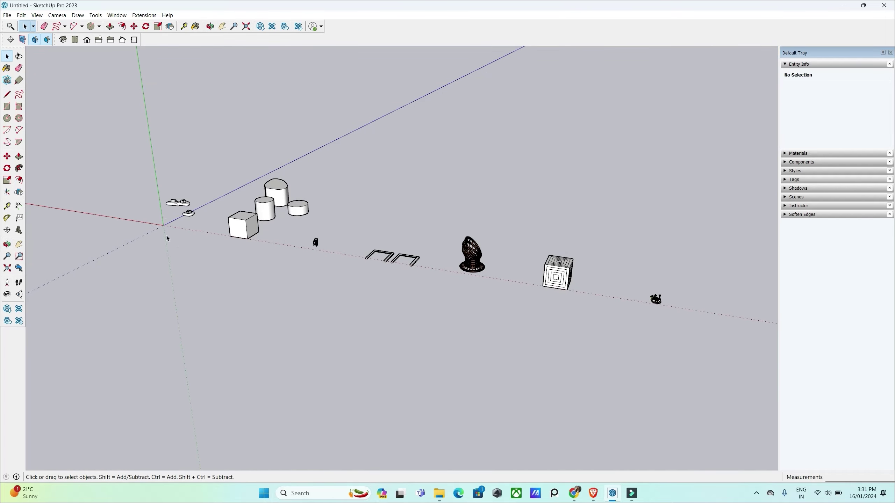
{"action": "middle_click_drag", "start_coordinate": [139, 214], "coordinate": [145, 219]}
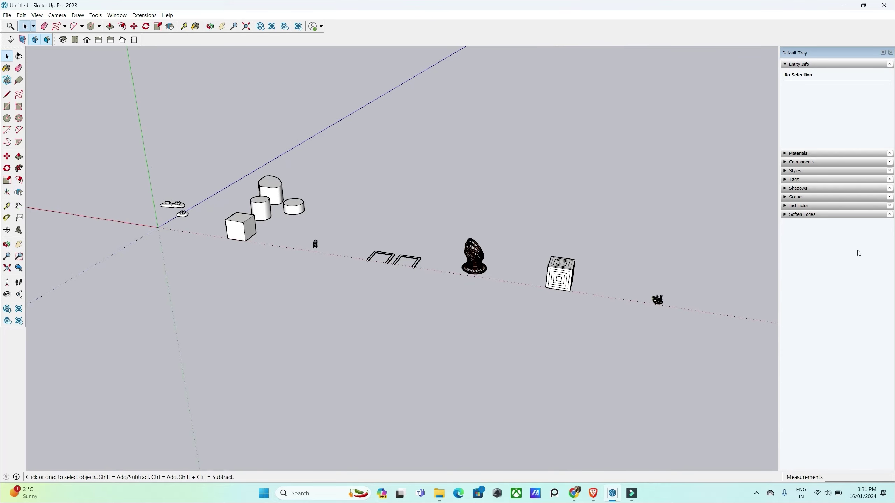
Zoom in on the DECOR+113 plant decoration and select it.
{"action": "scroll", "coordinate": [669, 302], "scroll_direction": "up", "scroll_amount": 2}
{"action": "scroll", "coordinate": [688, 295], "scroll_direction": "up", "scroll_amount": 2}
{"action": "scroll", "coordinate": [684, 296], "scroll_direction": "up", "scroll_amount": 3}
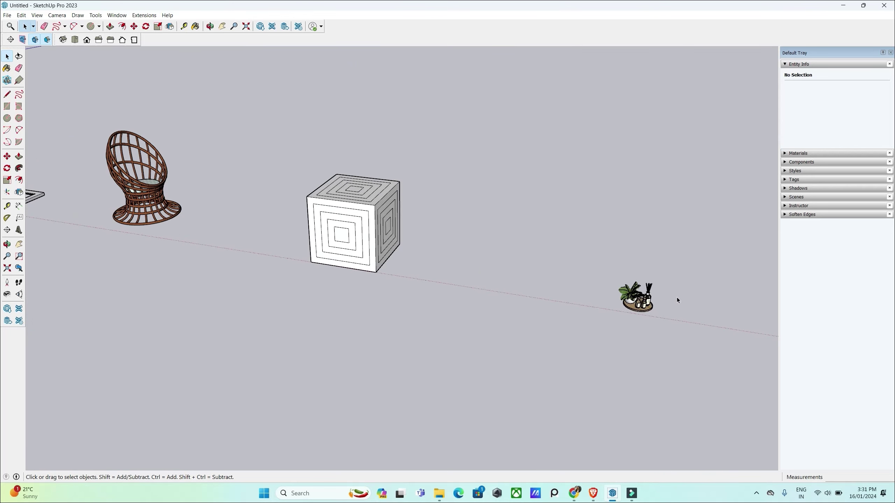
{"action": "scroll", "coordinate": [679, 303], "scroll_direction": "up", "scroll_amount": 3}
{"action": "scroll", "coordinate": [669, 310], "scroll_direction": "up", "scroll_amount": 2}
{"action": "scroll", "coordinate": [634, 321], "scroll_direction": "up", "scroll_amount": 2}
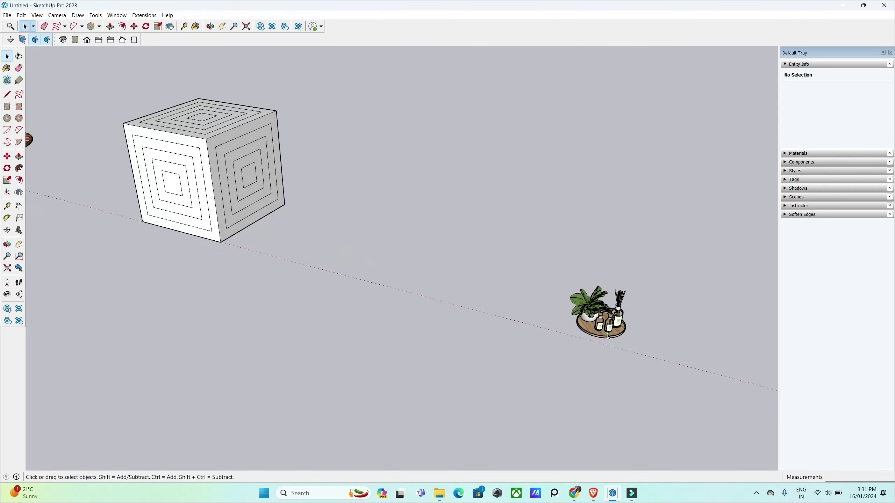
{"action": "left_click", "coordinate": [608, 336]}
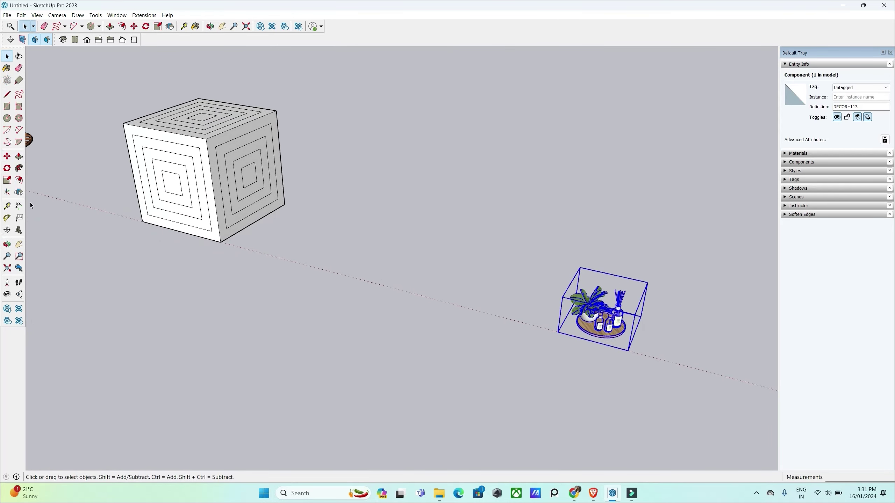
Flip the plant across its planes, then flip it back upright and return to Select.
{"action": "left_click", "coordinate": [18, 193]}
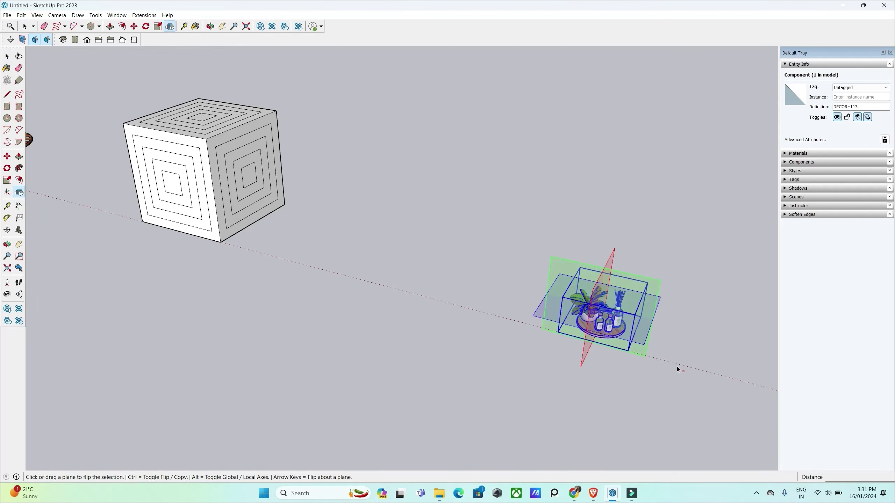
{"action": "middle_click_drag", "start_coordinate": [677, 369], "coordinate": [596, 364]}
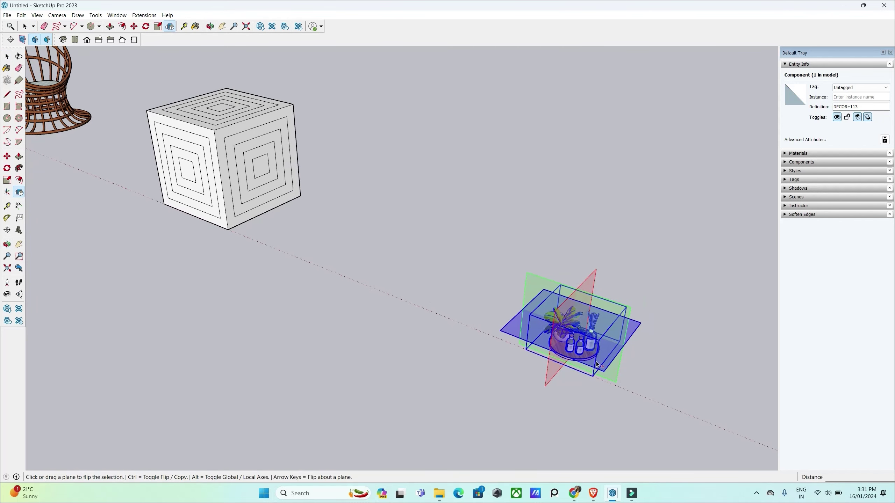
{"action": "left_click", "coordinate": [608, 369]}
{"action": "mouse_move", "coordinate": [607, 369]}
{"action": "middle_mouse_down"}
{"action": "mouse_move", "coordinate": [595, 294]}
{"action": "mouse_move", "coordinate": [598, 375]}
{"action": "middle_mouse_up"}
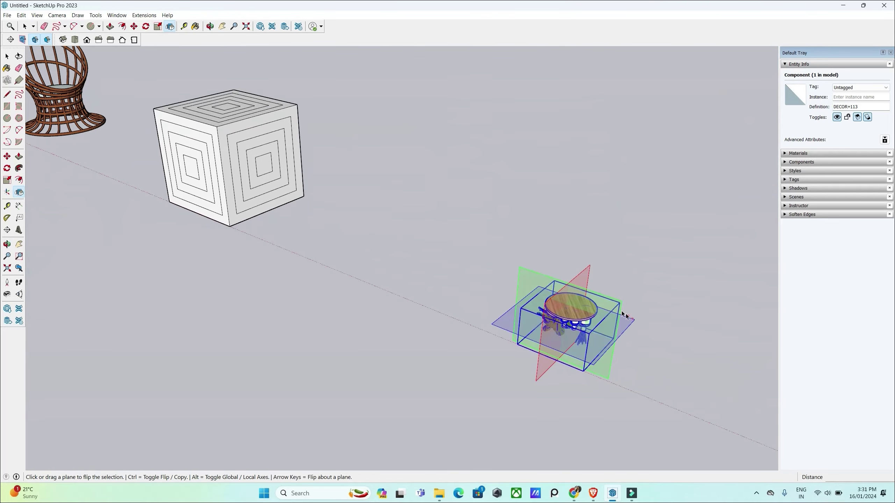
{"action": "left_click", "coordinate": [585, 321]}
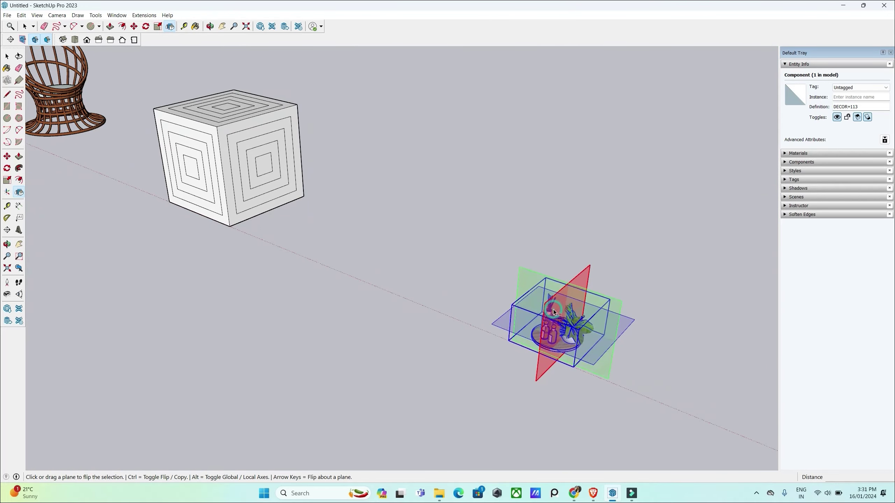
{"action": "left_click", "coordinate": [586, 319]}
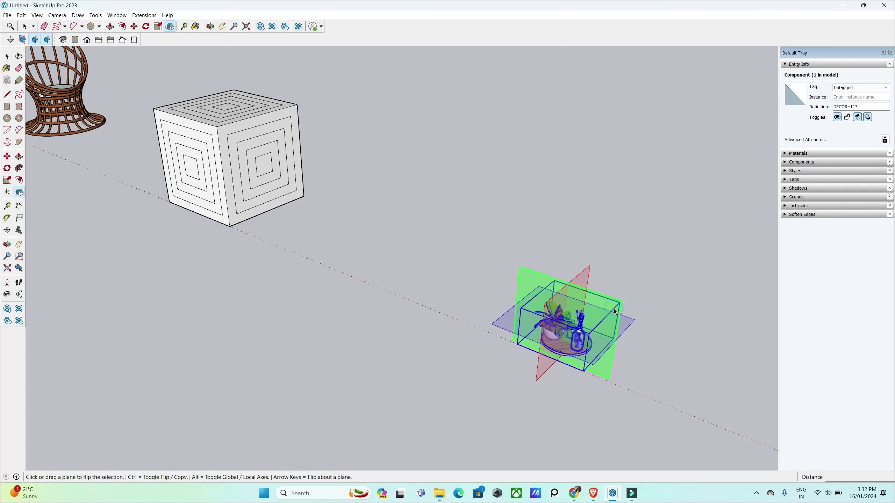
{"action": "middle_click_drag", "start_coordinate": [623, 369], "coordinate": [619, 215]}
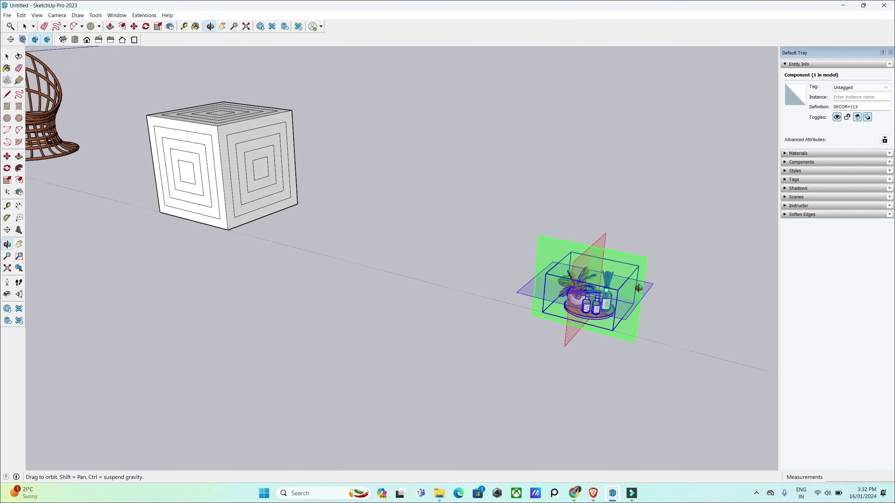
{"action": "key", "text": "space"}
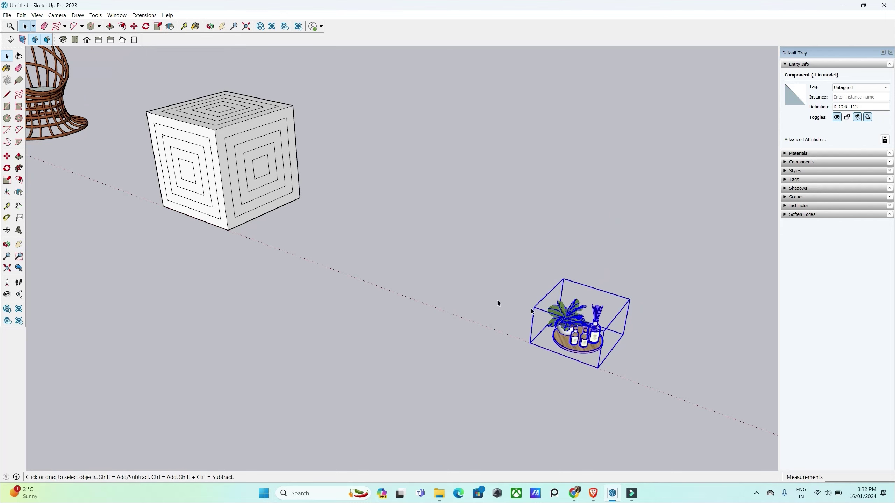
{"action": "scroll", "coordinate": [497, 301], "scroll_direction": "up", "scroll_amount": 3}
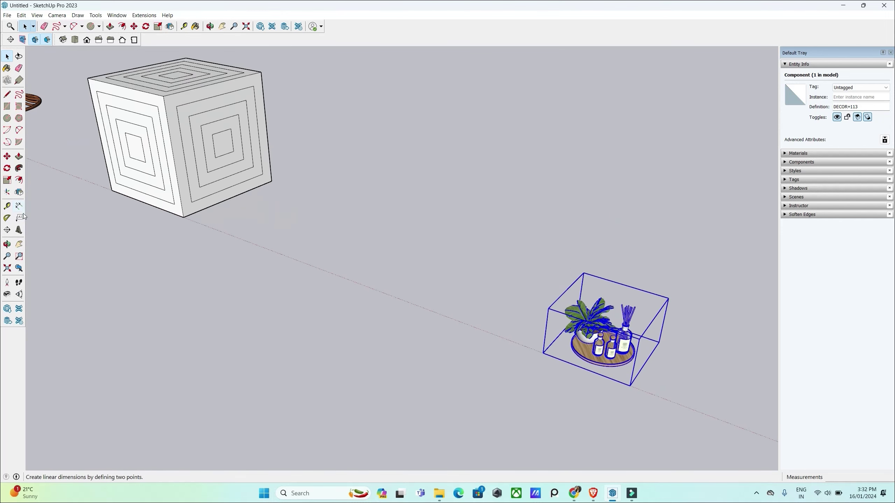
Measure the cube's top edge corner to corner with the Tape Measure, reading 10'.
{"action": "scroll", "coordinate": [571, 347], "scroll_direction": "down", "scroll_amount": 3}
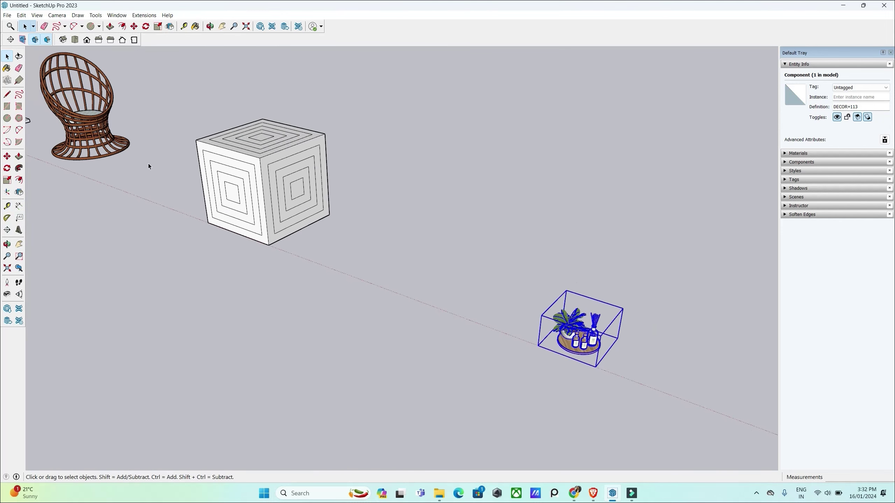
{"action": "left_click", "coordinate": [9, 211]}
{"action": "scroll", "coordinate": [176, 142], "scroll_direction": "up", "scroll_amount": 3}
{"action": "middle_click_drag", "start_coordinate": [193, 144], "coordinate": [218, 141]}
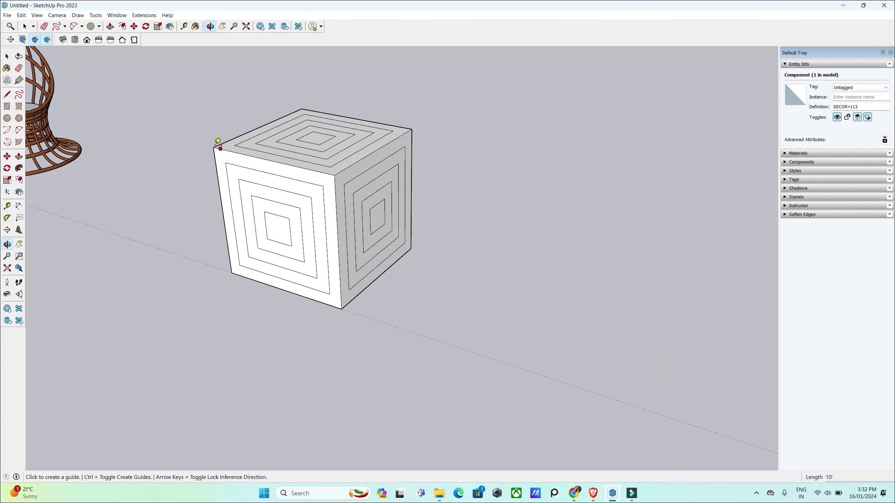
{"action": "left_click", "coordinate": [213, 147]}
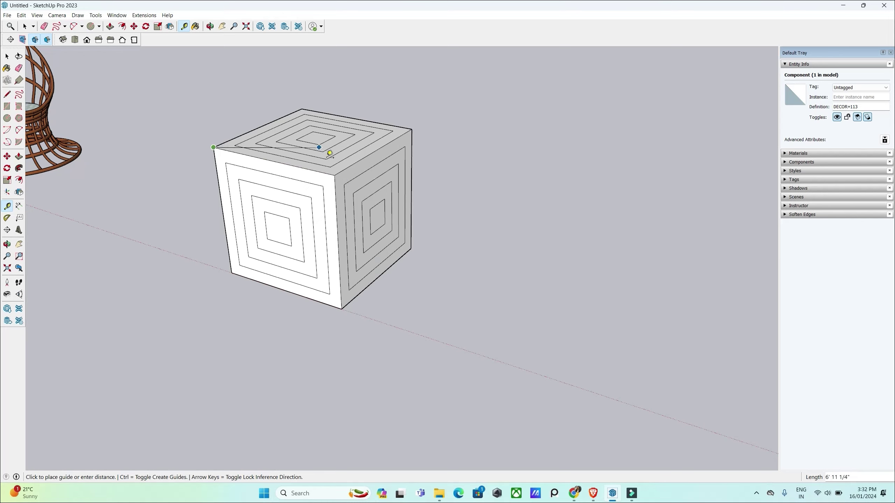
{"action": "left_click", "coordinate": [336, 170]}
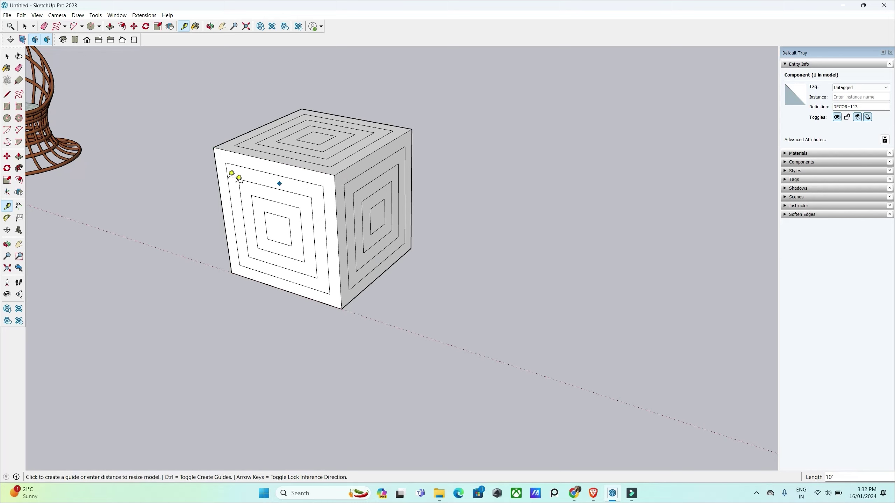
{"action": "scroll", "coordinate": [330, 206], "scroll_direction": "down", "scroll_amount": 5}
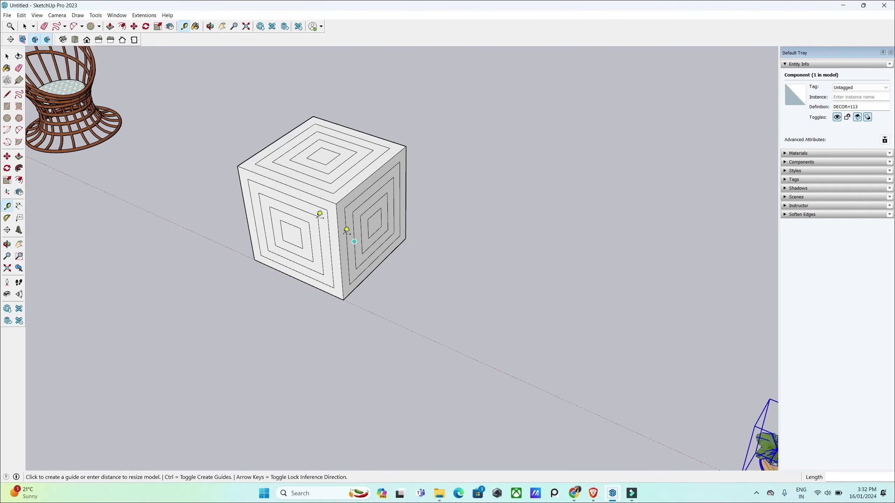
Explode the patterned cube into loose geometry of 98 entities, then deselect it.
{"action": "key", "text": "space"}
{"action": "mouse_move", "coordinate": [220, 99]}
{"action": "left_mouse_down"}
{"action": "mouse_move", "coordinate": [433, 332]}
{"action": "mouse_move", "coordinate": [463, 342]}
{"action": "left_mouse_up"}
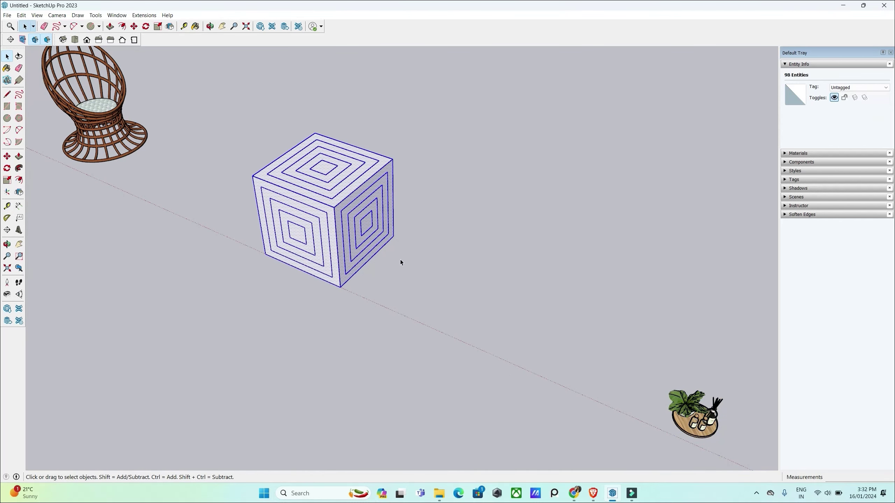
{"action": "right_click", "coordinate": [361, 195]}
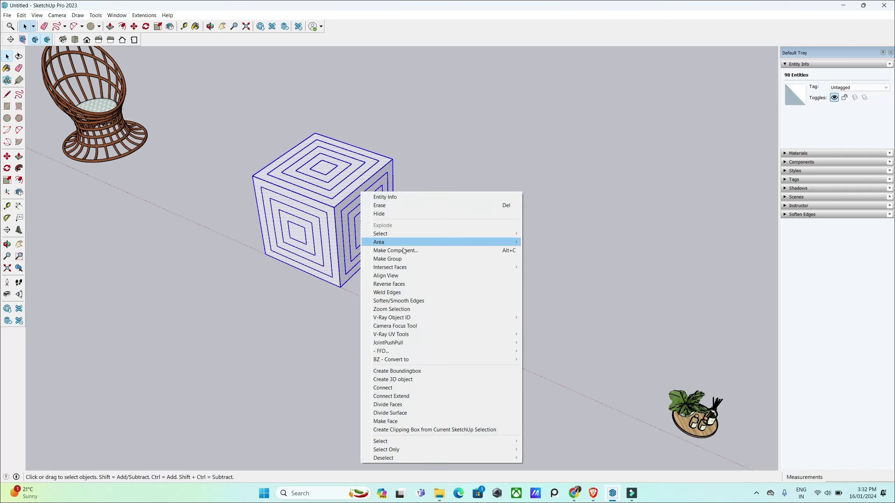
{"action": "left_click", "coordinate": [402, 260]}
{"action": "left_click", "coordinate": [426, 222]}
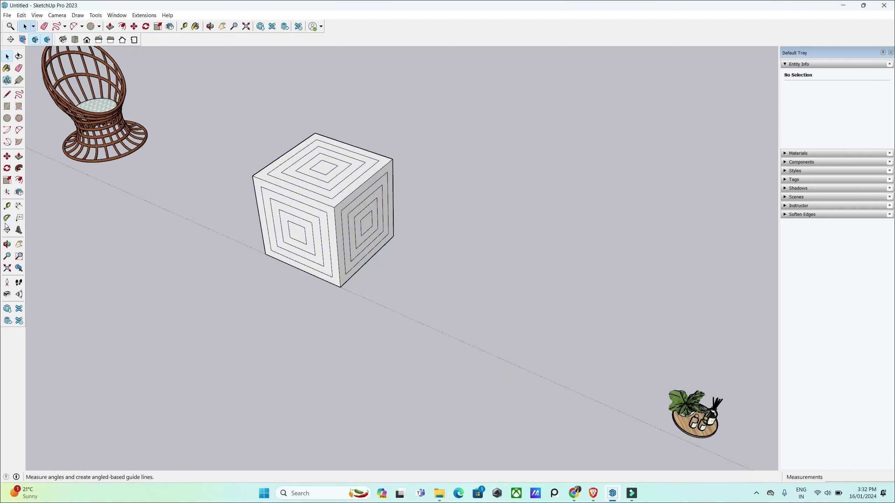
Remove the stray guide line drawn through the cube's top corners.
{"action": "left_click", "coordinate": [7, 206]}
{"action": "left_click", "coordinate": [253, 175]}
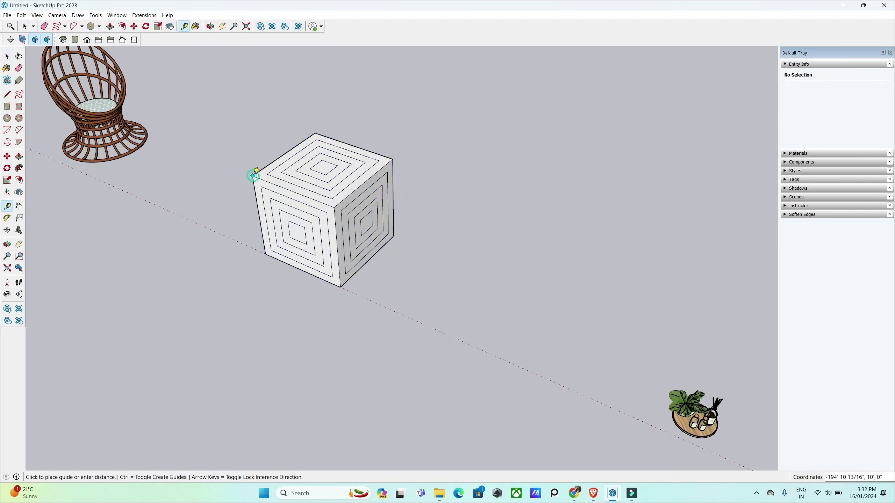
{"action": "left_click", "coordinate": [392, 158]}
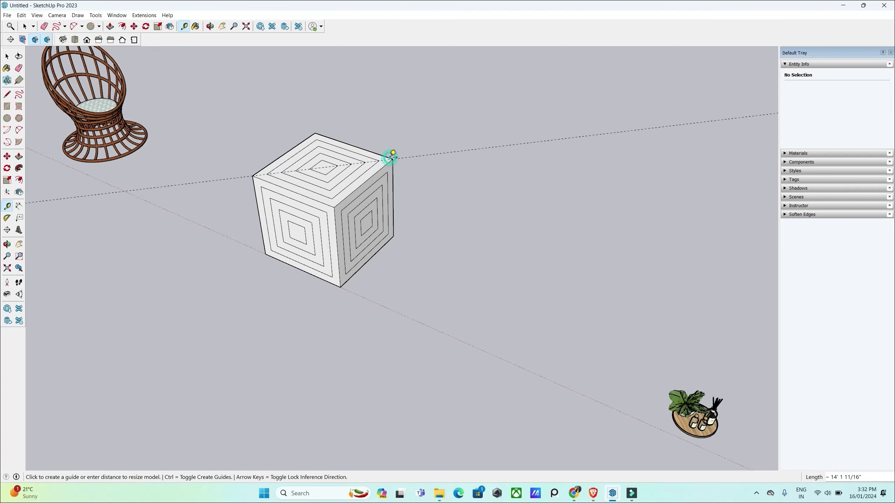
{"action": "key", "text": "space"}
{"action": "mouse_move", "coordinate": [352, 186]}
{"action": "middle_mouse_down"}
{"action": "mouse_move", "coordinate": [292, 126]}
{"action": "mouse_move", "coordinate": [340, 128]}
{"action": "mouse_move", "coordinate": [422, 185]}
{"action": "middle_mouse_up"}
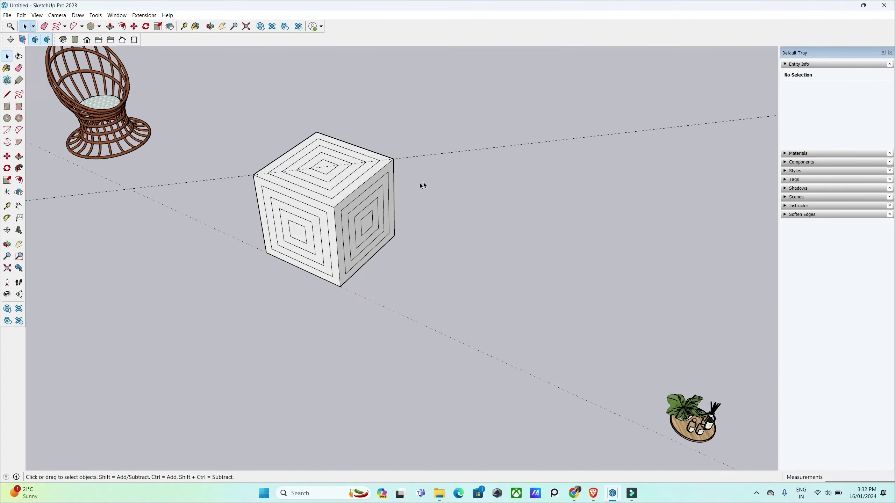
{"action": "scroll", "coordinate": [367, 171], "scroll_direction": "down", "scroll_amount": 2}
{"action": "scroll", "coordinate": [368, 179], "scroll_direction": "down", "scroll_amount": 2}
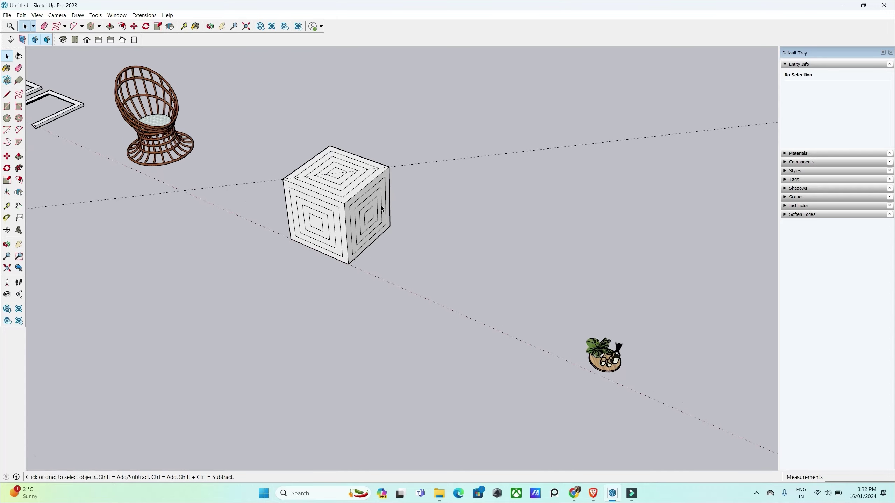
{"action": "scroll", "coordinate": [369, 189], "scroll_direction": "down", "scroll_amount": 2}
{"action": "scroll", "coordinate": [371, 197], "scroll_direction": "down", "scroll_amount": 1}
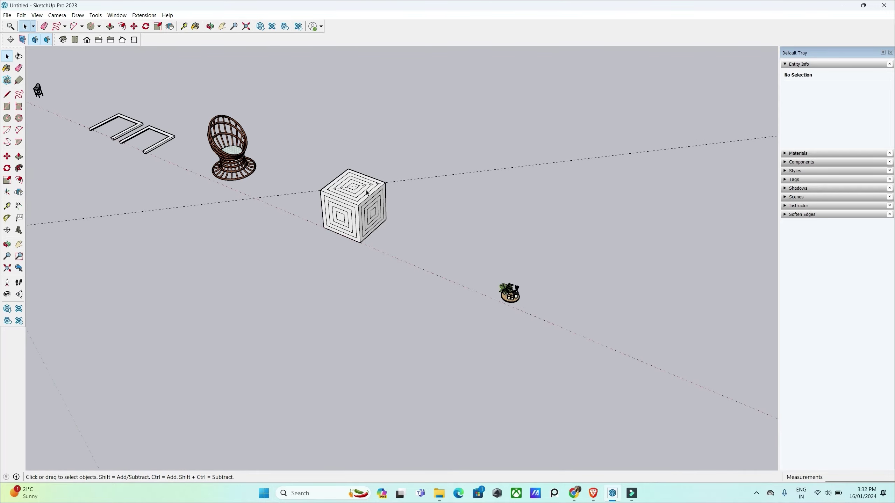
{"action": "mouse_move", "coordinate": [366, 192]}
{"action": "middle_mouse_down"}
{"action": "mouse_move", "coordinate": [365, 84]}
{"action": "mouse_move", "coordinate": [379, 196]}
{"action": "mouse_move", "coordinate": [452, 171]}
{"action": "middle_mouse_up"}
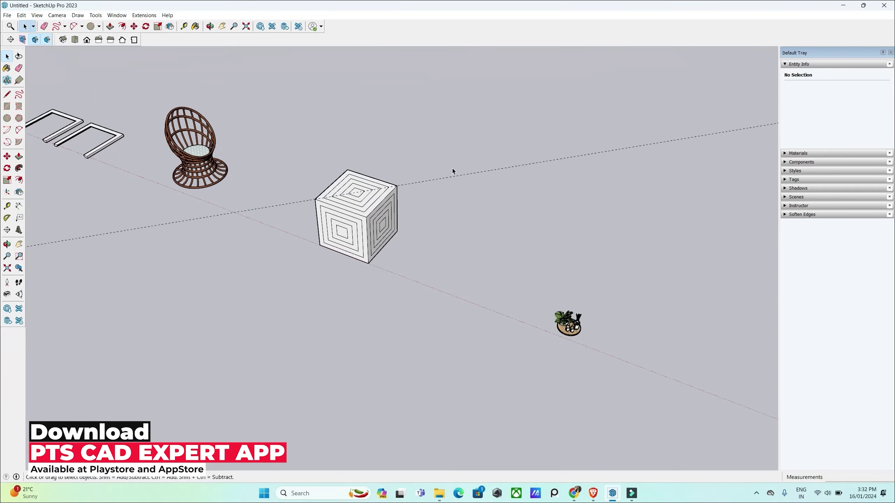
{"action": "left_click", "coordinate": [473, 174]}
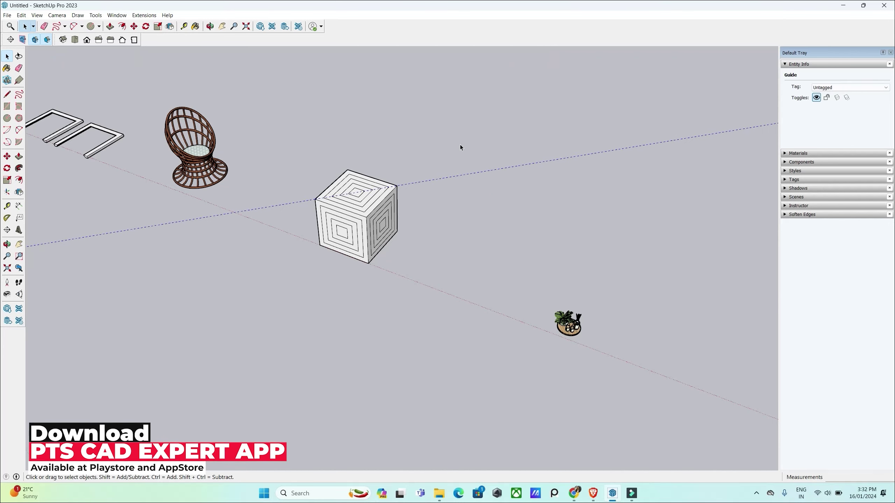
{"action": "key", "text": "Delete"}
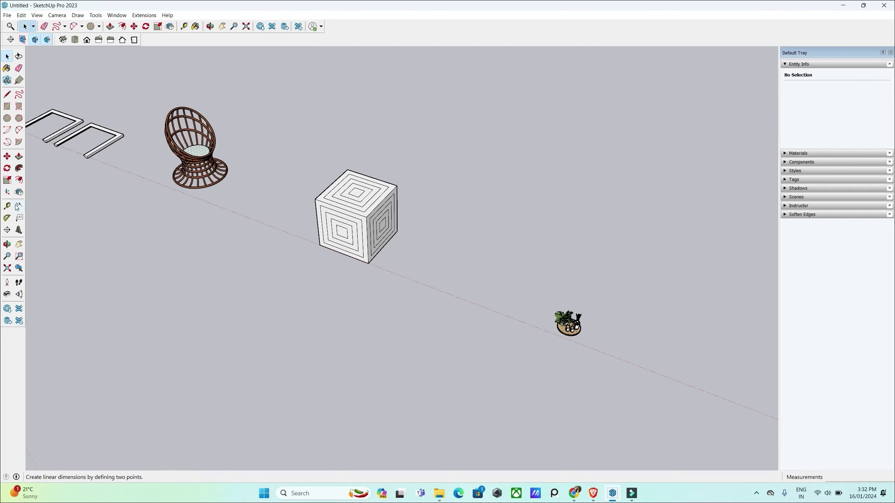
Dimension the cube's top edge at 10'.
{"action": "left_click", "coordinate": [18, 206]}
{"action": "scroll", "coordinate": [323, 196], "scroll_direction": "down", "scroll_amount": 2}
{"action": "scroll", "coordinate": [322, 196], "scroll_direction": "up", "scroll_amount": 4}
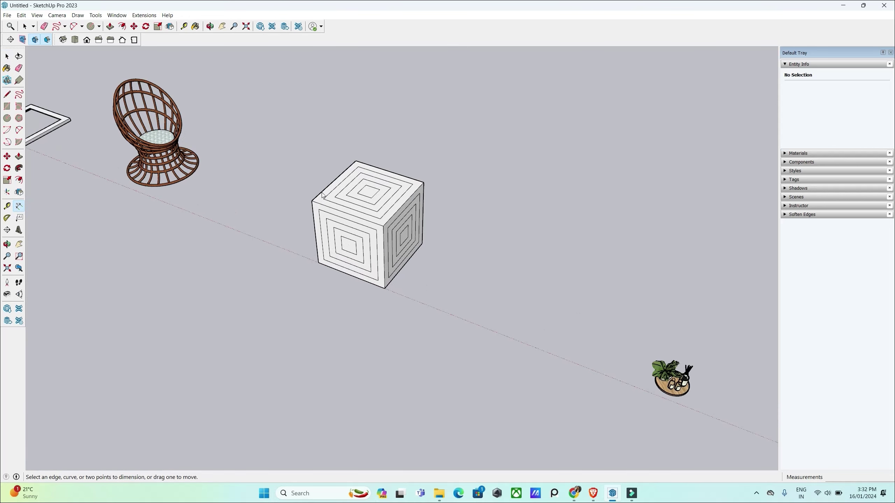
{"action": "left_click", "coordinate": [312, 201]}
{"action": "scroll", "coordinate": [368, 225], "scroll_direction": "up", "scroll_amount": 2}
{"action": "scroll", "coordinate": [380, 227], "scroll_direction": "up", "scroll_amount": 1}
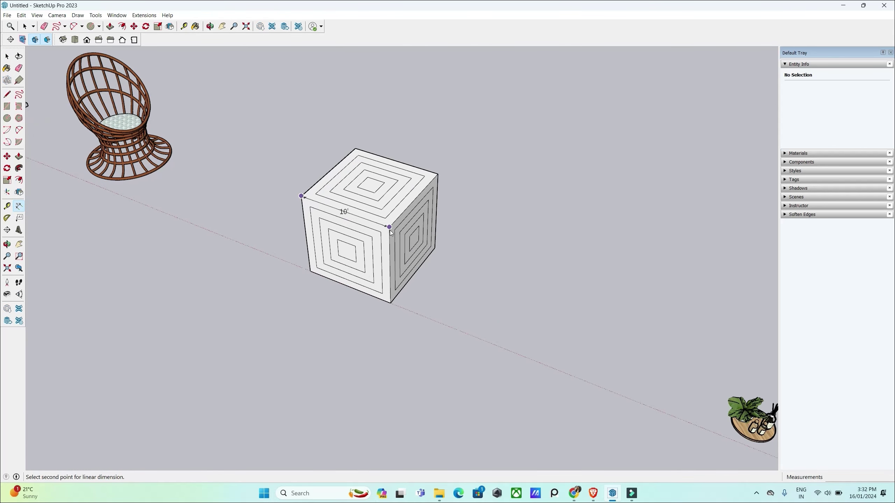
{"action": "left_click", "coordinate": [388, 225]}
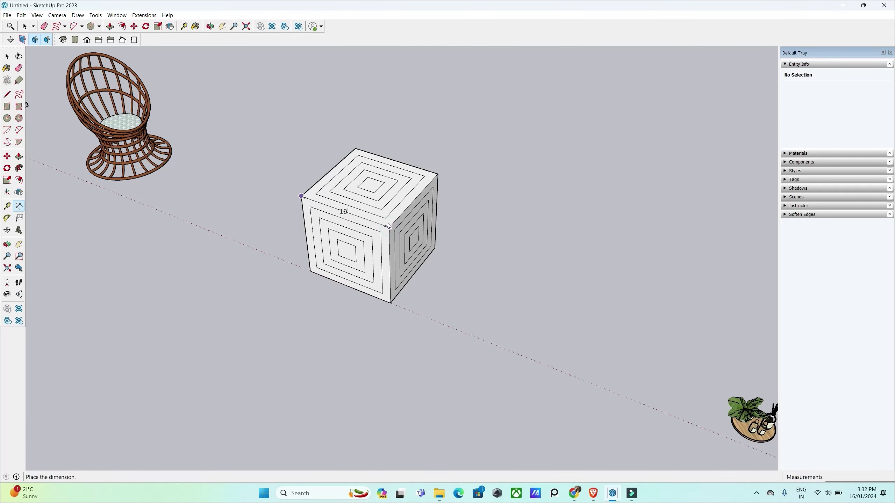
{"action": "left_click", "coordinate": [369, 213]}
Add 10' dimensions to the cube's bottom edge and its side edge.
{"action": "key", "text": "o"}
{"action": "left_click_drag", "start_coordinate": [369, 216], "coordinate": [363, 56]}
{"action": "middle_click_drag", "start_coordinate": [363, 56], "coordinate": [310, 261]}
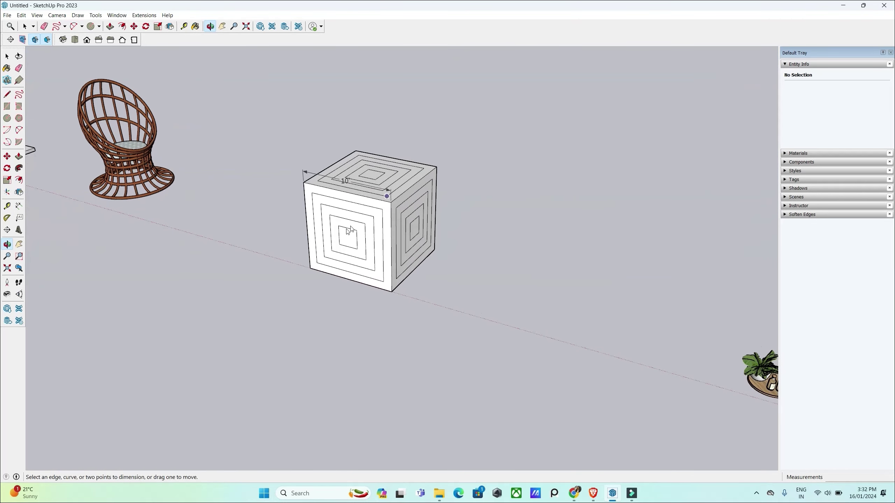
{"action": "left_click", "coordinate": [310, 268]}
{"action": "left_click", "coordinate": [391, 292]}
{"action": "left_click", "coordinate": [388, 294]}
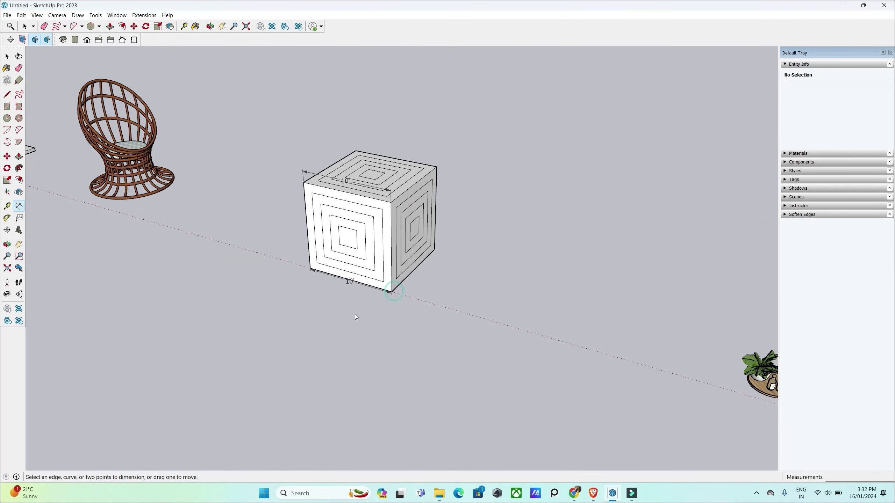
{"action": "middle_click_drag", "start_coordinate": [354, 228], "coordinate": [363, 292]}
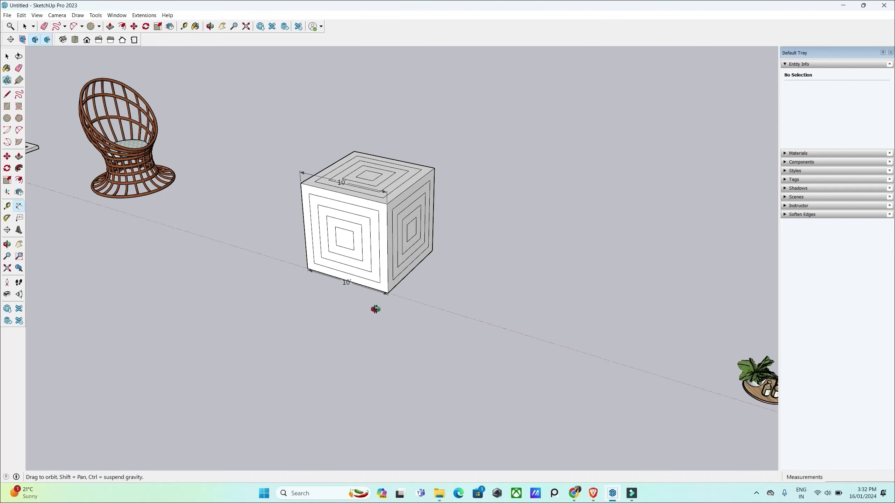
{"action": "left_click", "coordinate": [353, 296]}
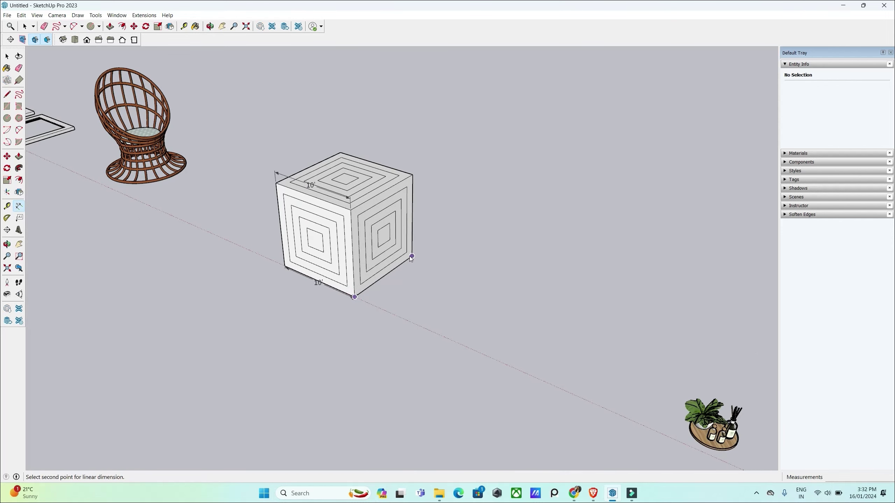
{"action": "left_click", "coordinate": [410, 257]}
{"action": "left_click", "coordinate": [442, 337]}
Dimension the innermost square on the cube's right face at 2'.
{"action": "mouse_move", "coordinate": [443, 337]}
{"action": "middle_mouse_down"}
{"action": "mouse_move", "coordinate": [449, 324]}
{"action": "mouse_move", "coordinate": [406, 247]}
{"action": "middle_mouse_up"}
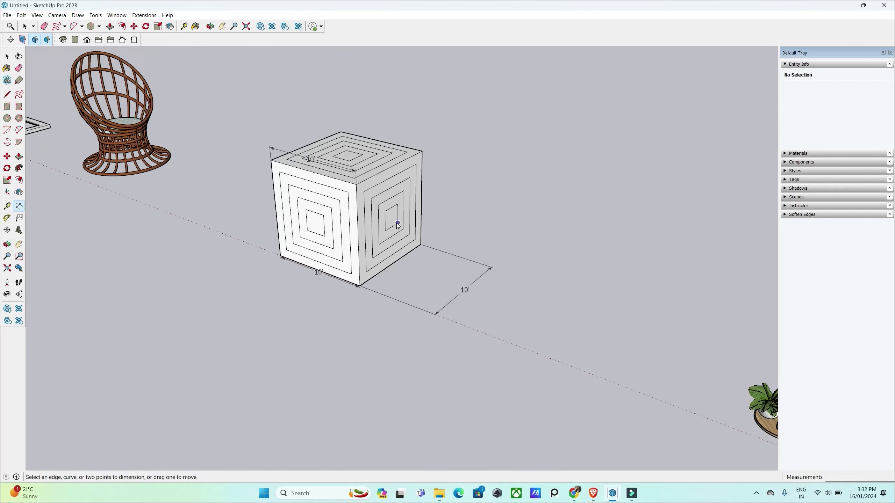
{"action": "scroll", "coordinate": [388, 210], "scroll_direction": "up", "scroll_amount": 2}
{"action": "left_click", "coordinate": [382, 208]}
{"action": "left_click", "coordinate": [399, 200]}
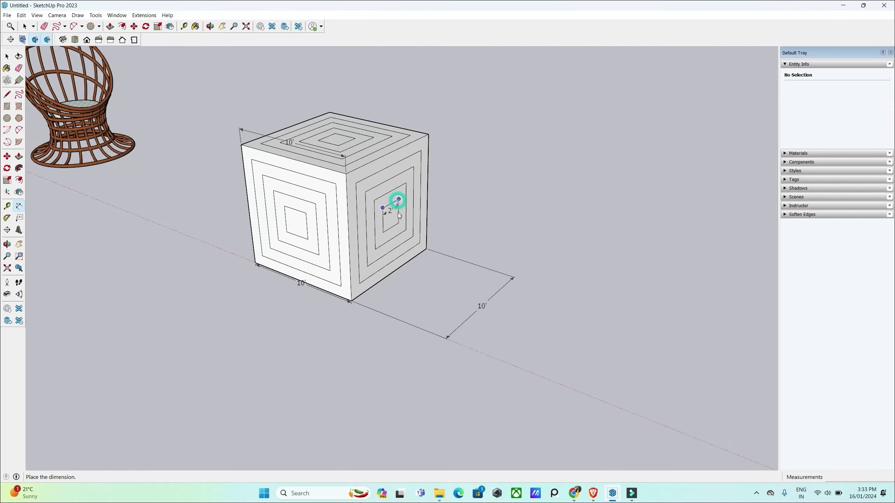
{"action": "left_click", "coordinate": [397, 218]}
{"action": "mouse_move", "coordinate": [397, 218]}
{"action": "middle_mouse_down"}
{"action": "mouse_move", "coordinate": [280, 229]}
{"action": "mouse_move", "coordinate": [342, 267]}
{"action": "mouse_move", "coordinate": [379, 260]}
{"action": "middle_mouse_up"}
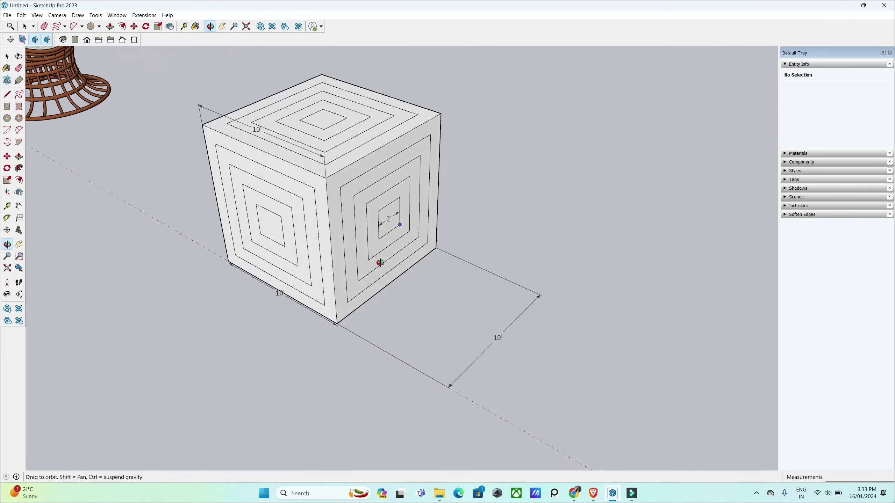
{"action": "left_click", "coordinate": [6, 219]}
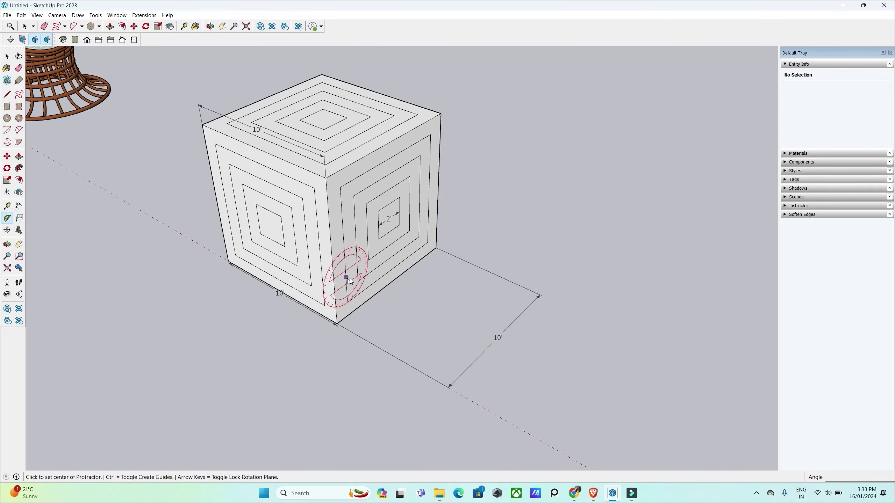
{"action": "mouse_move", "coordinate": [346, 278]}
{"action": "middle_mouse_down"}
{"action": "mouse_move", "coordinate": [361, 248]}
{"action": "mouse_move", "coordinate": [333, 184]}
{"action": "middle_mouse_up"}
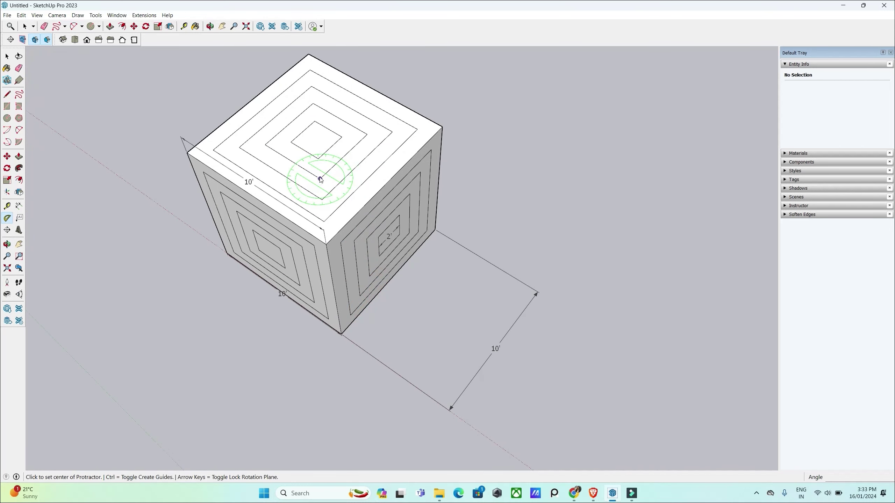
{"action": "left_click", "coordinate": [320, 179]}
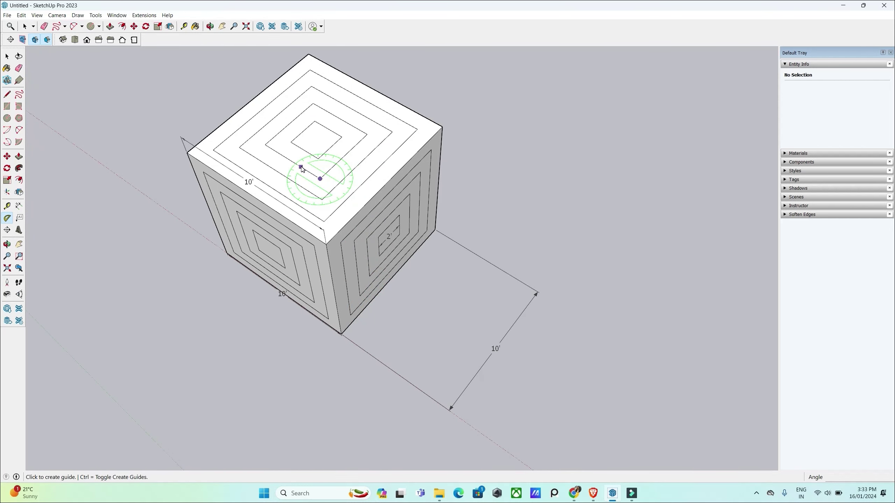
{"action": "left_click", "coordinate": [299, 165]}
{"action": "mouse_move", "coordinate": [318, 160]}
{"action": "middle_mouse_down"}
{"action": "mouse_move", "coordinate": [402, 208]}
{"action": "mouse_move", "coordinate": [318, 206]}
{"action": "middle_mouse_up"}
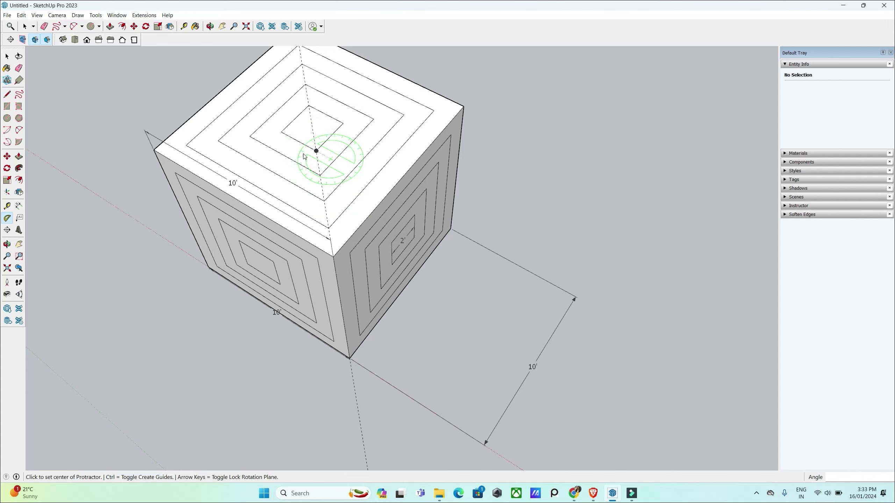
{"action": "left_click", "coordinate": [284, 131]}
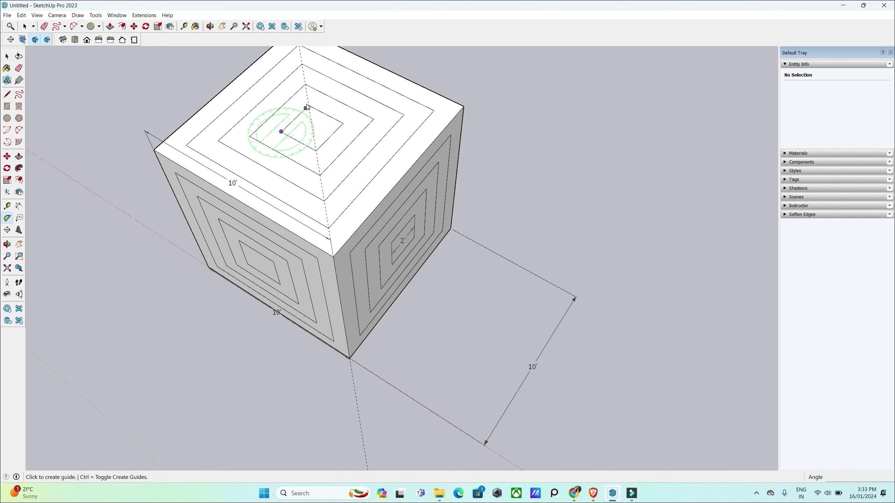
{"action": "left_click", "coordinate": [309, 105]}
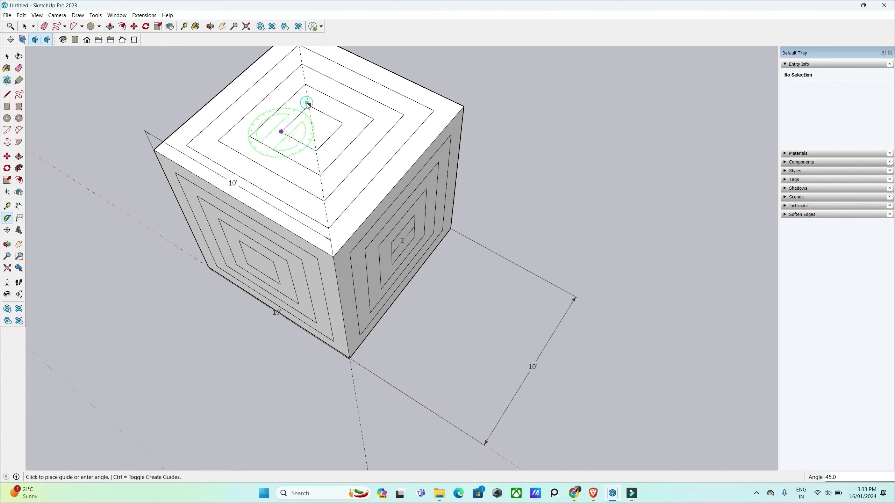
{"action": "left_click", "coordinate": [343, 127]}
{"action": "middle_click_drag", "start_coordinate": [357, 172], "coordinate": [296, 135]}
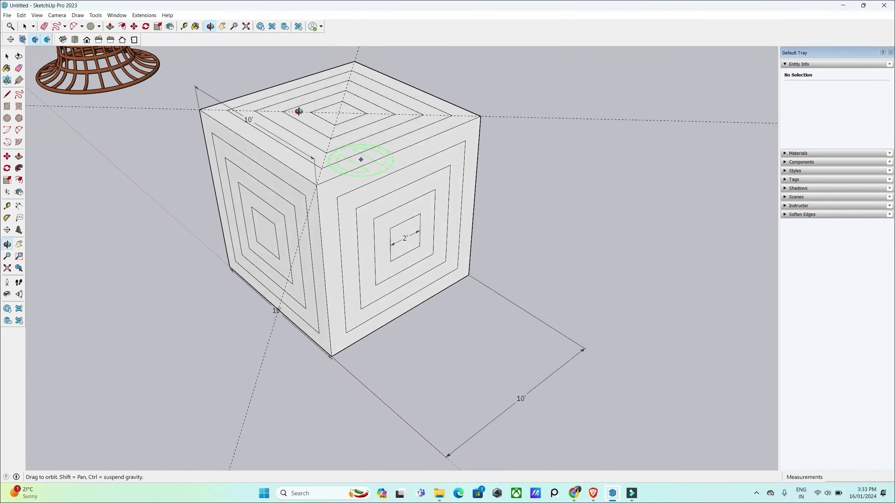
{"action": "key", "text": "space"}
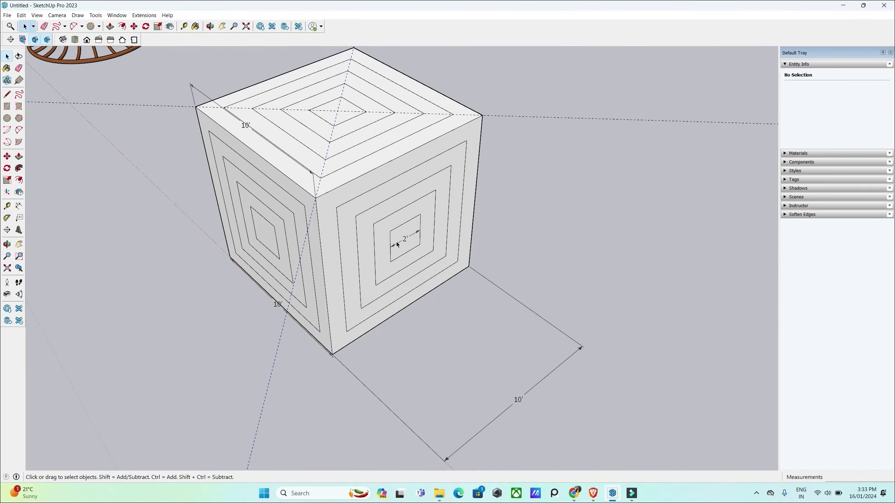
{"action": "left_click", "coordinate": [572, 155]}
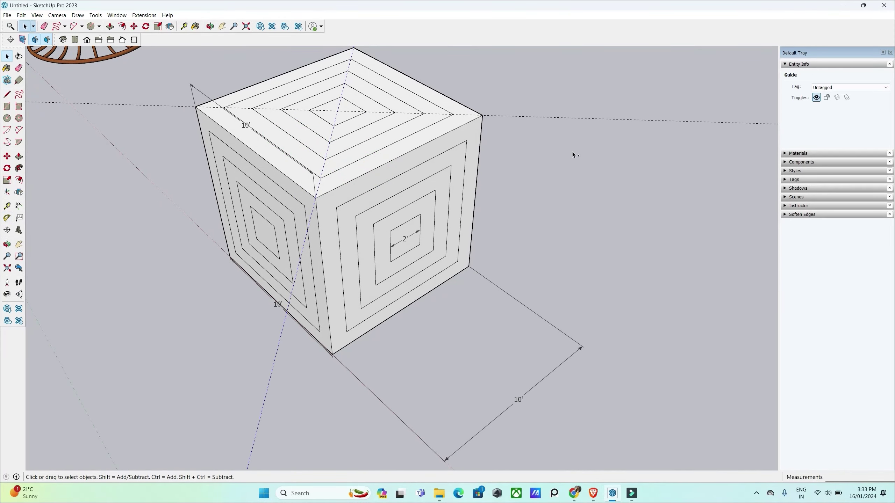
{"action": "left_click", "coordinate": [558, 72]}
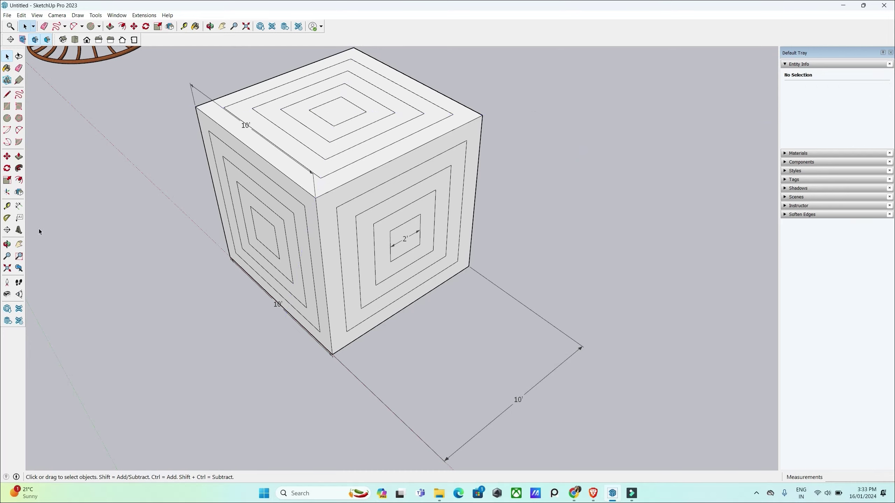
Start the Text tool and frame the wicker chair in view.
{"action": "left_click", "coordinate": [19, 219]}
{"action": "scroll", "coordinate": [366, 264], "scroll_direction": "up", "scroll_amount": 1}
{"action": "scroll", "coordinate": [410, 270], "scroll_direction": "up", "scroll_amount": 1}
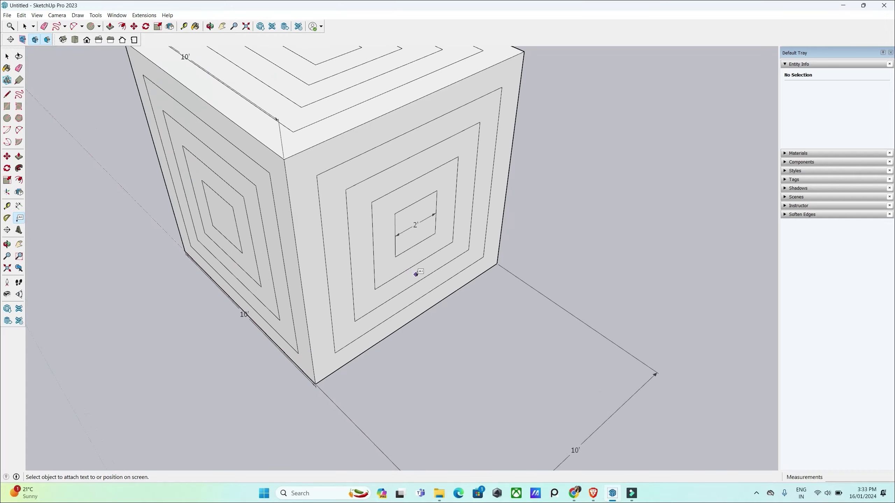
{"action": "scroll", "coordinate": [445, 280], "scroll_direction": "up", "scroll_amount": 1}
{"action": "scroll", "coordinate": [435, 238], "scroll_direction": "down", "scroll_amount": 5}
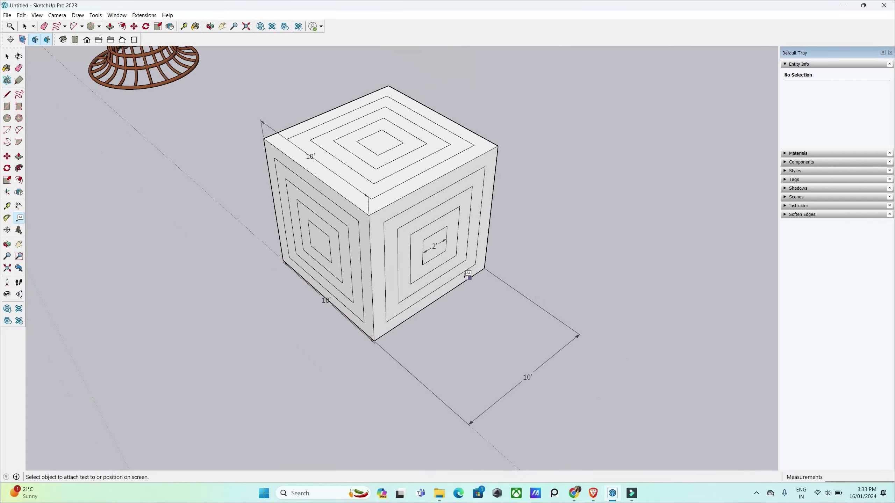
{"action": "mouse_move", "coordinate": [435, 239]}
{"action": "middle_mouse_down"}
{"action": "mouse_move", "coordinate": [420, 183]}
{"action": "mouse_move", "coordinate": [437, 240]}
{"action": "middle_mouse_up"}
{"action": "scroll", "coordinate": [610, 274], "scroll_direction": "down", "scroll_amount": 2}
{"action": "scroll", "coordinate": [610, 273], "scroll_direction": "down", "scroll_amount": 1}
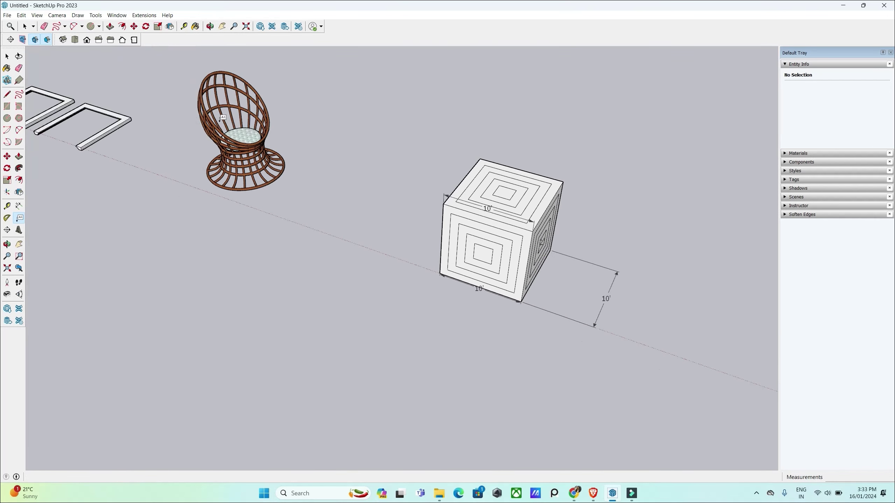
{"action": "scroll", "coordinate": [249, 138], "scroll_direction": "up", "scroll_amount": 1}
{"action": "scroll", "coordinate": [248, 138], "scroll_direction": "up", "scroll_amount": 1}
Attach a leader label reading 'Chair' to the chair cushion, replacing chair_1.0.
{"action": "left_click", "coordinate": [249, 140]}
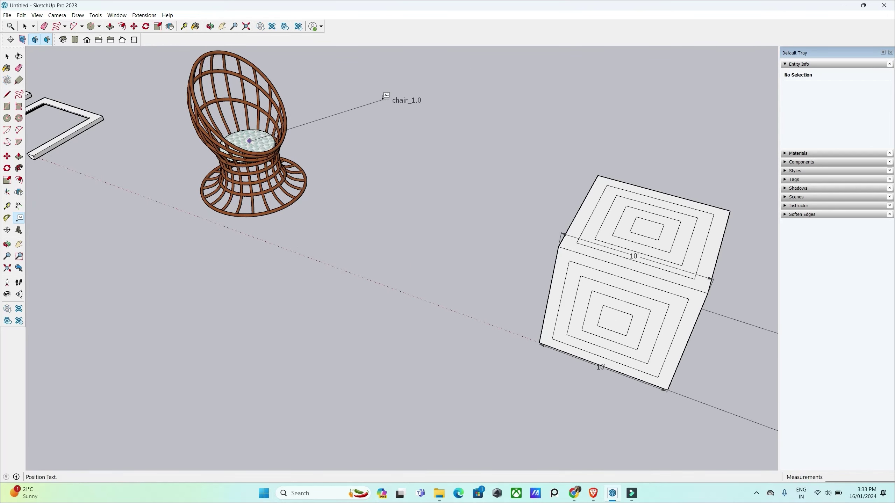
{"action": "left_click", "coordinate": [383, 99]}
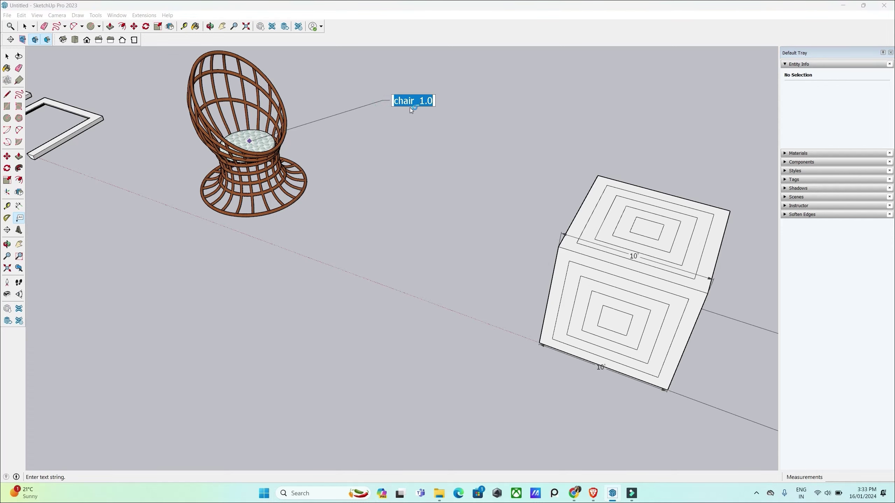
{"action": "type", "text": "Chair"}
{"action": "key", "text": "Return"}
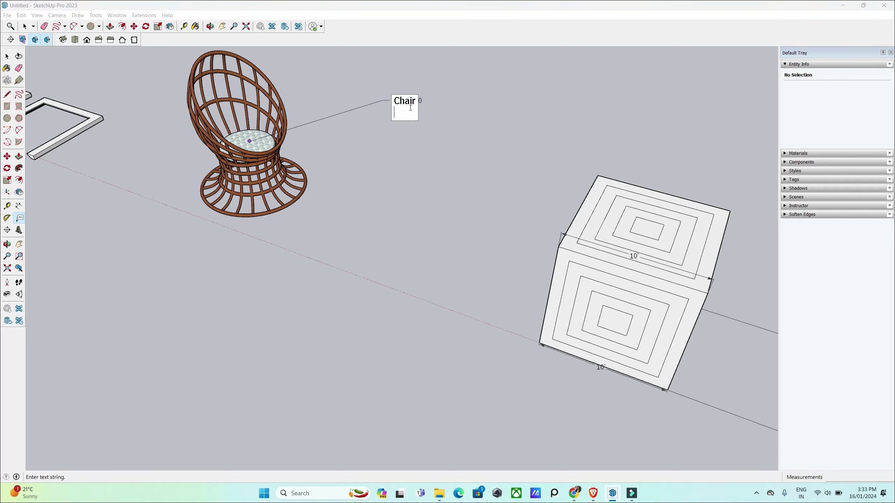
{"action": "key", "text": "BackSpace"}
{"action": "key", "text": "BackSpace"}
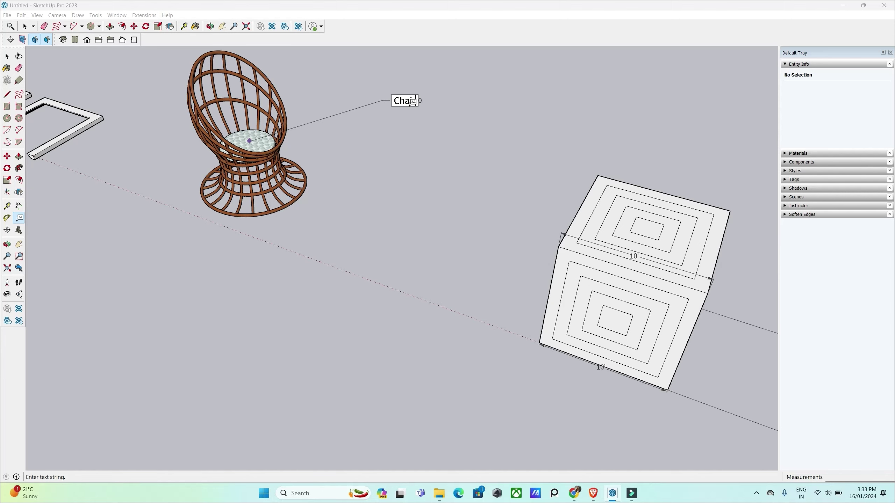
{"action": "left_click", "coordinate": [483, 167]}
{"action": "key", "text": "space"}
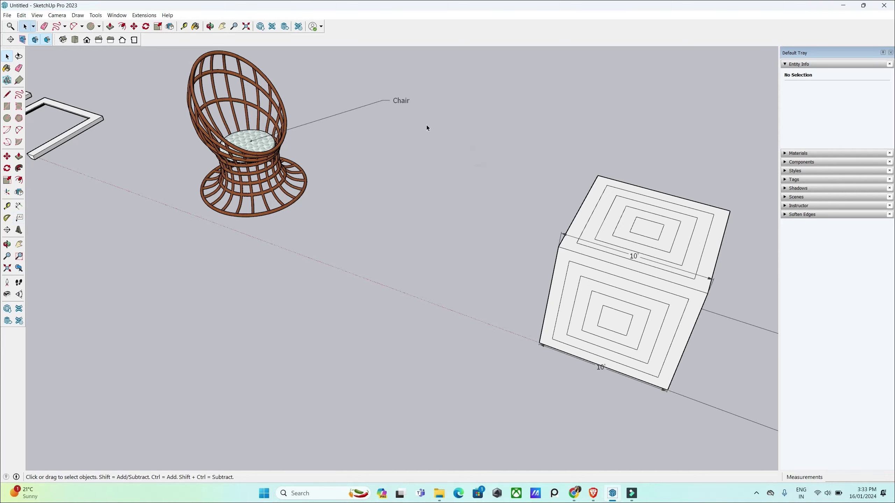
{"action": "middle_click_drag", "start_coordinate": [426, 124], "coordinate": [472, 172]}
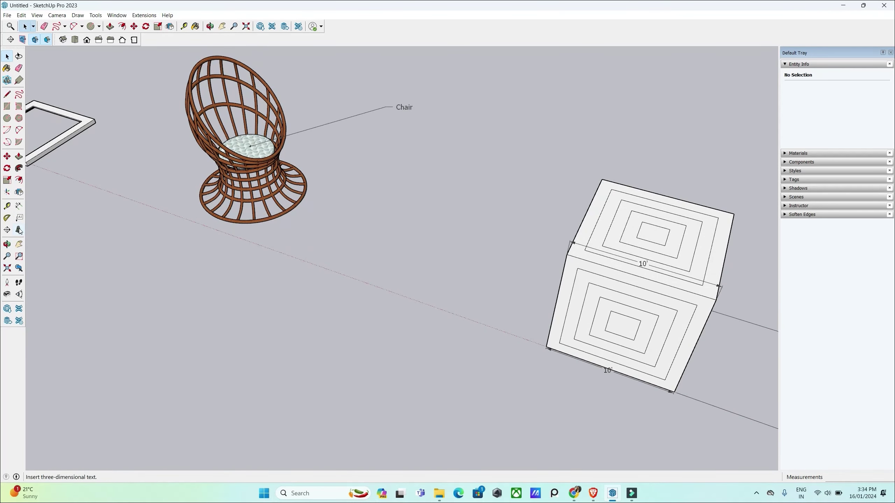
Set up 3D text 'Sketchup' in Franklin Gothic Demi Cond, centre-aligned.
{"action": "left_click", "coordinate": [19, 230]}
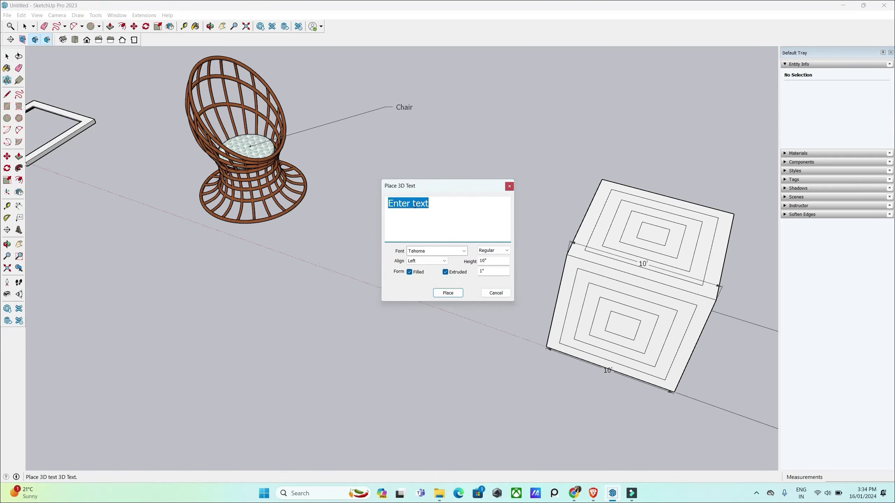
{"action": "type", "text": "Sketchup"}
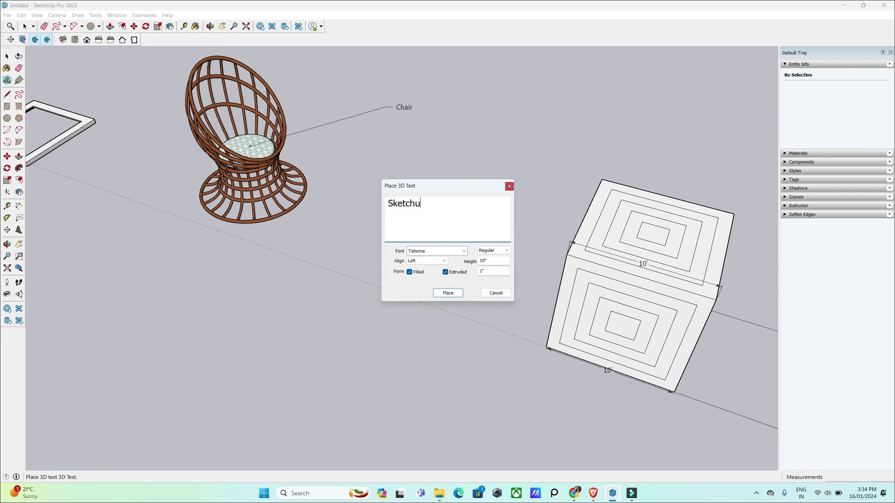
{"action": "left_click", "coordinate": [429, 251]}
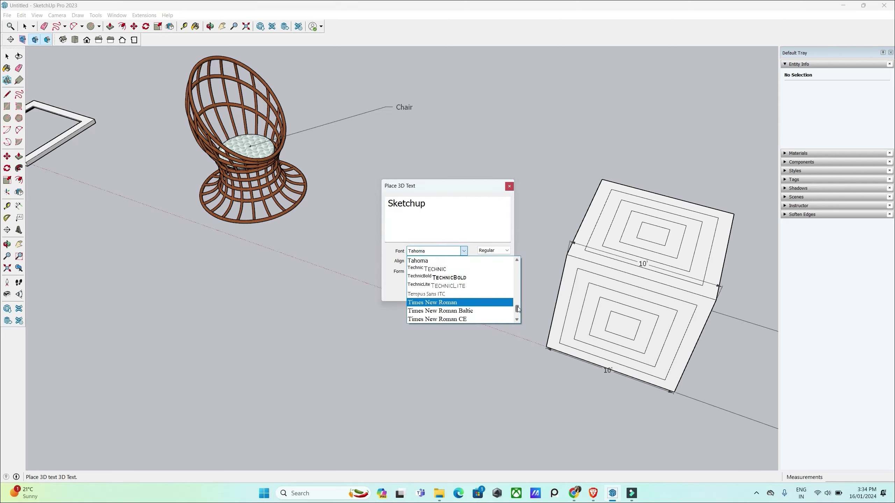
{"action": "left_click_drag", "start_coordinate": [518, 310], "coordinate": [518, 273]}
{"action": "left_click", "coordinate": [434, 282]}
{"action": "left_click", "coordinate": [454, 295]}
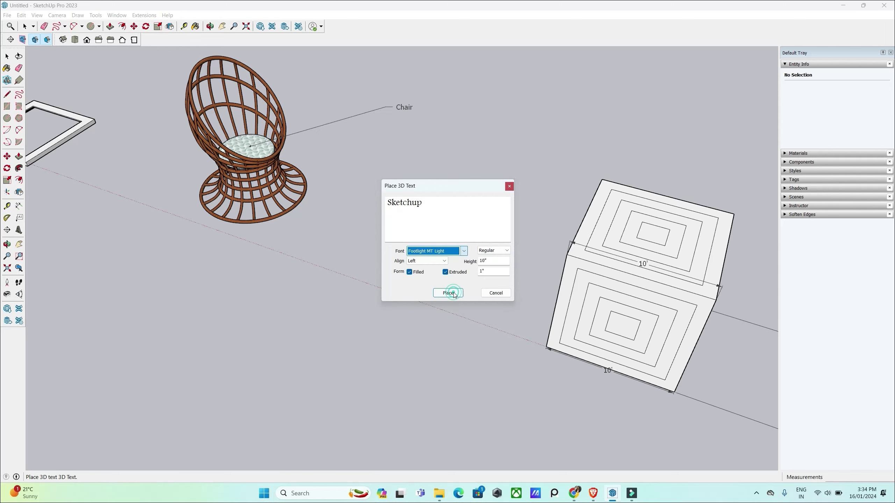
{"action": "key", "text": "Down"}
{"action": "key", "text": "Down"}
{"action": "key", "text": "Down"}
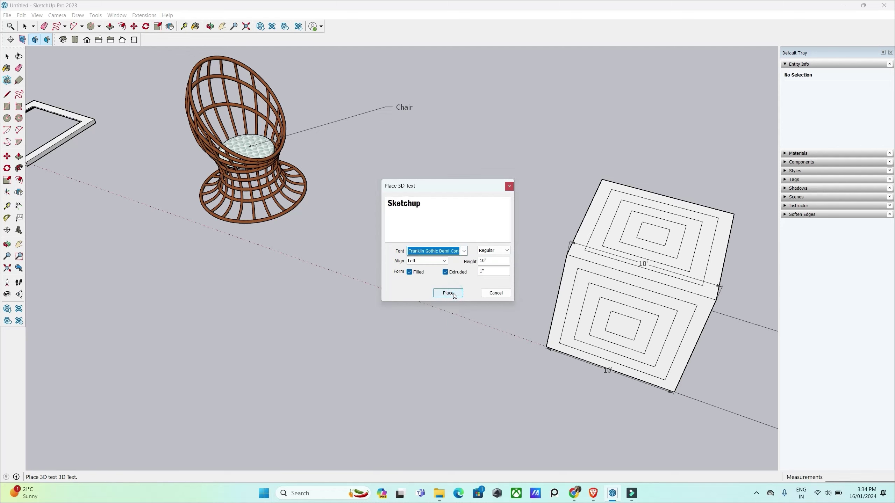
{"action": "left_click", "coordinate": [441, 261]}
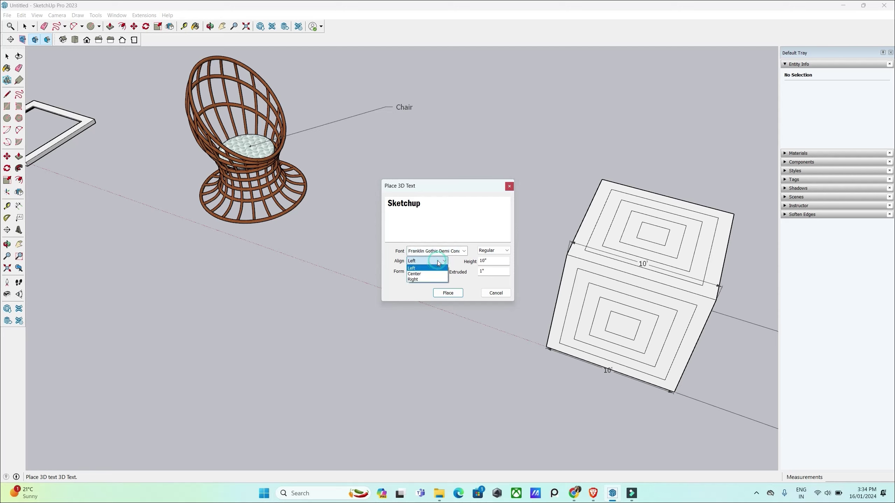
{"action": "left_click", "coordinate": [419, 274]}
Keep the text Filled and Extruded and place it on the ground between chair and cube.
{"action": "double_click", "coordinate": [491, 260]}
{"action": "type", "text": "1'"}
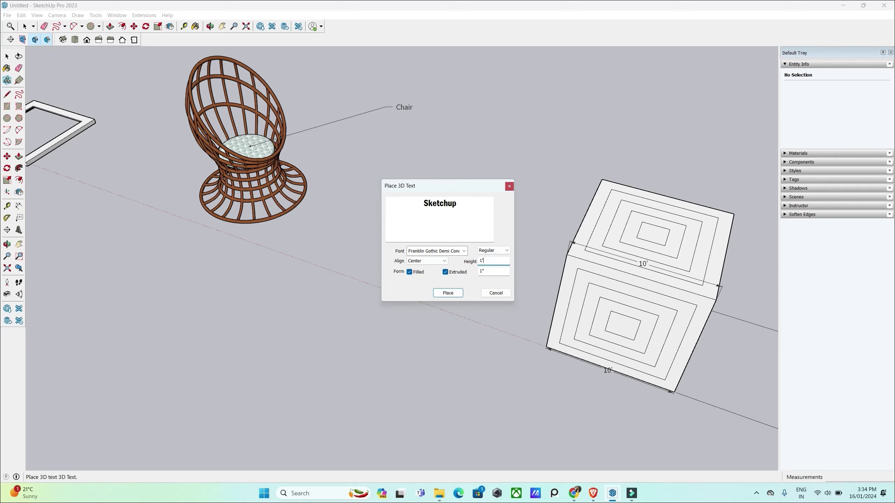
{"action": "left_click", "coordinate": [410, 274]}
{"action": "left_click", "coordinate": [445, 272]}
{"action": "left_click", "coordinate": [446, 272]}
{"action": "left_click", "coordinate": [448, 293]}
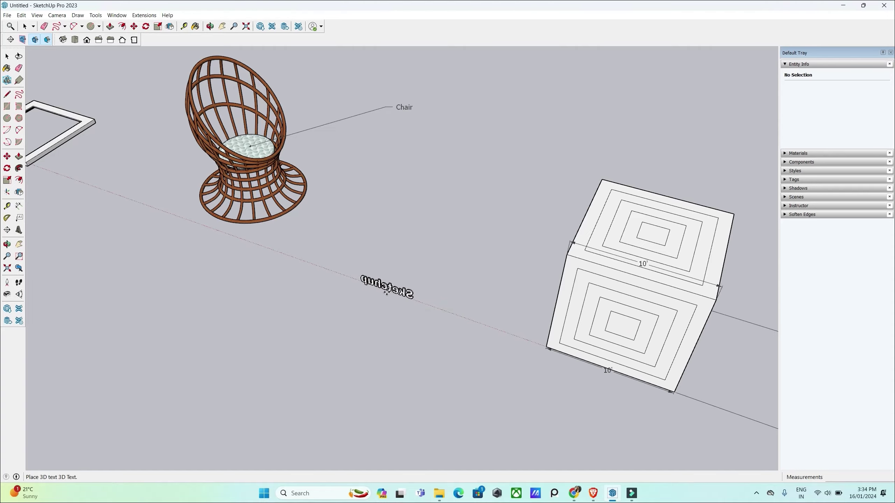
{"action": "left_click", "coordinate": [387, 294]}
{"action": "mouse_move", "coordinate": [515, 280]}
{"action": "middle_mouse_down"}
{"action": "mouse_move", "coordinate": [468, 329]}
{"action": "mouse_move", "coordinate": [392, 334]}
{"action": "mouse_move", "coordinate": [365, 273]}
{"action": "middle_mouse_up"}
Deselect the text and orbit to an overhead view of the cube, chair and 'Sketchup' text.
{"action": "key", "text": "space"}
{"action": "left_click", "coordinate": [391, 334]}
{"action": "scroll", "coordinate": [365, 274], "scroll_direction": "up", "scroll_amount": 2}
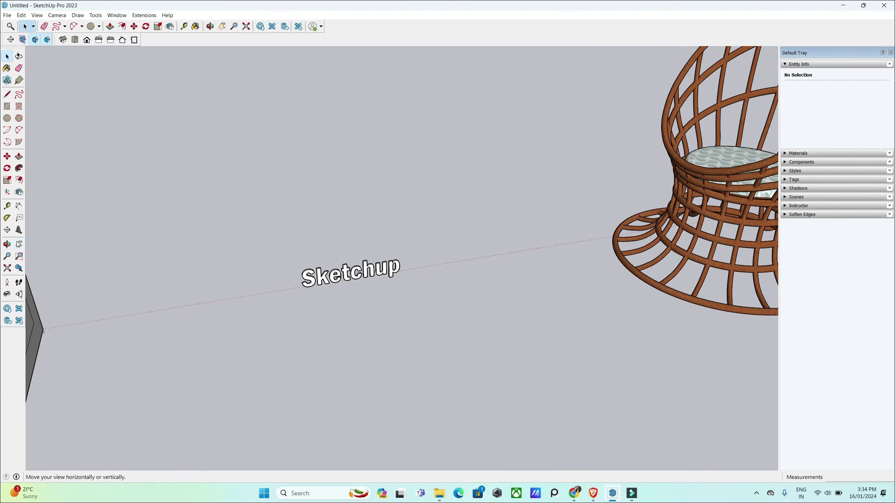
{"action": "scroll", "coordinate": [333, 291], "scroll_direction": "down", "scroll_amount": 1}
{"action": "scroll", "coordinate": [341, 286], "scroll_direction": "down", "scroll_amount": 2}
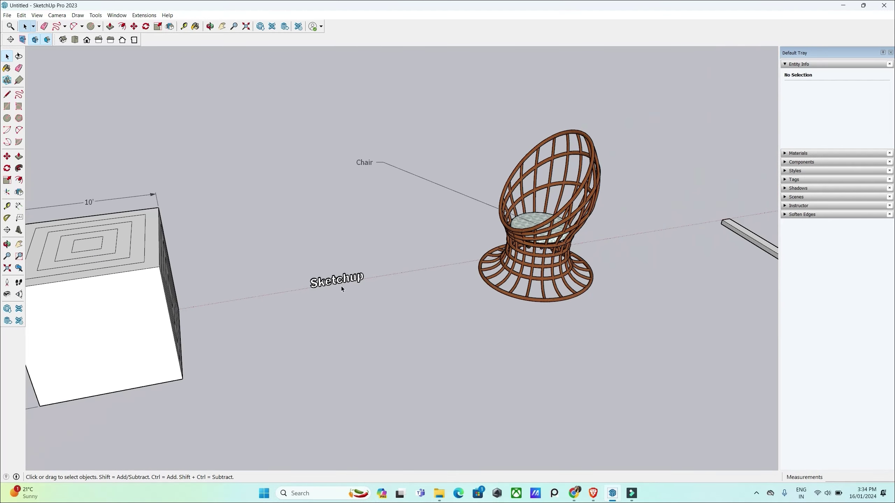
{"action": "mouse_move", "coordinate": [347, 296]}
{"action": "middle_mouse_down"}
{"action": "mouse_move", "coordinate": [674, 324]}
{"action": "mouse_move", "coordinate": [577, 278]}
{"action": "middle_mouse_up"}
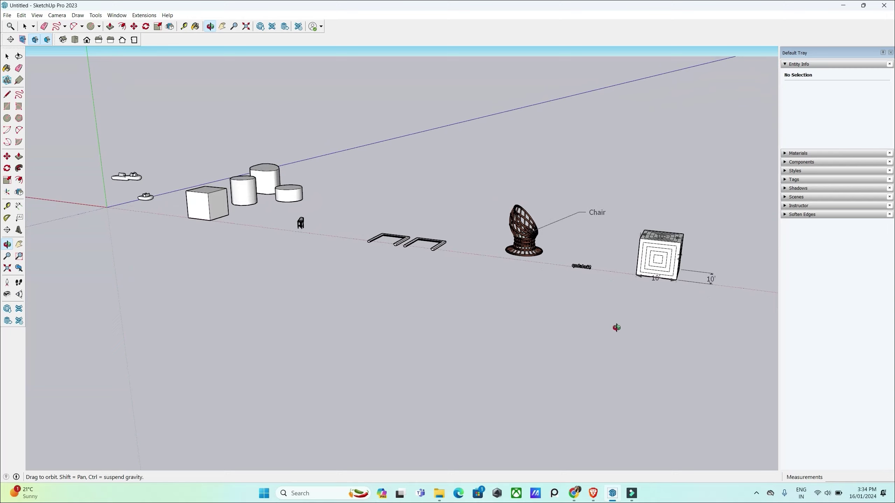
{"action": "middle_click_drag", "start_coordinate": [577, 277], "coordinate": [616, 331]}
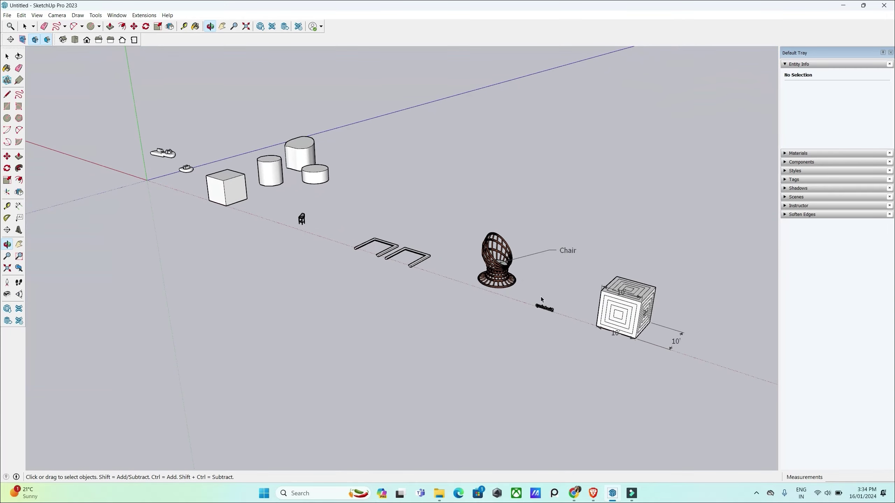
{"action": "left_click", "coordinate": [18, 244]}
Pan and window-zoom onto the two sofas, try Zoom Extents, then return to the sofa close-up.
{"action": "mouse_move", "coordinate": [299, 280]}
{"action": "left_mouse_down"}
{"action": "mouse_move", "coordinate": [429, 192]}
{"action": "mouse_move", "coordinate": [365, 238]}
{"action": "left_mouse_up"}
{"action": "key", "text": "space"}
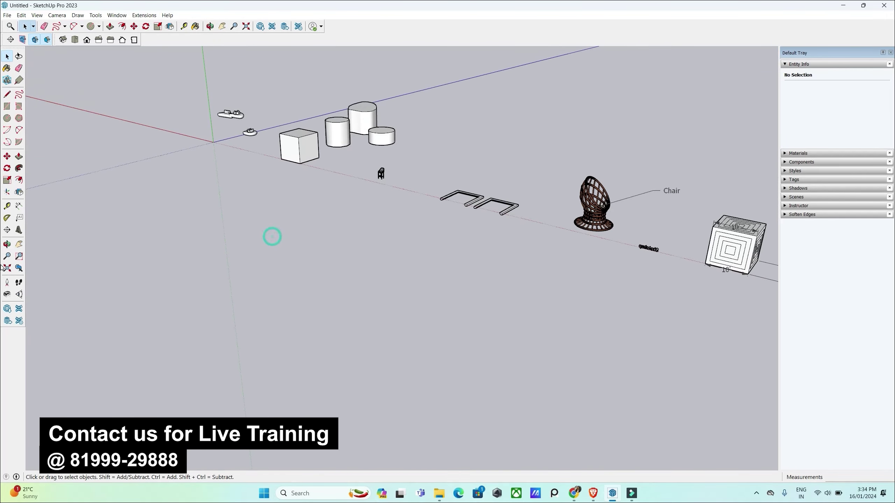
{"action": "key", "text": "z"}
{"action": "mouse_move", "coordinate": [388, 184]}
{"action": "left_mouse_down"}
{"action": "mouse_move", "coordinate": [479, 246]}
{"action": "mouse_move", "coordinate": [193, 252]}
{"action": "left_mouse_up"}
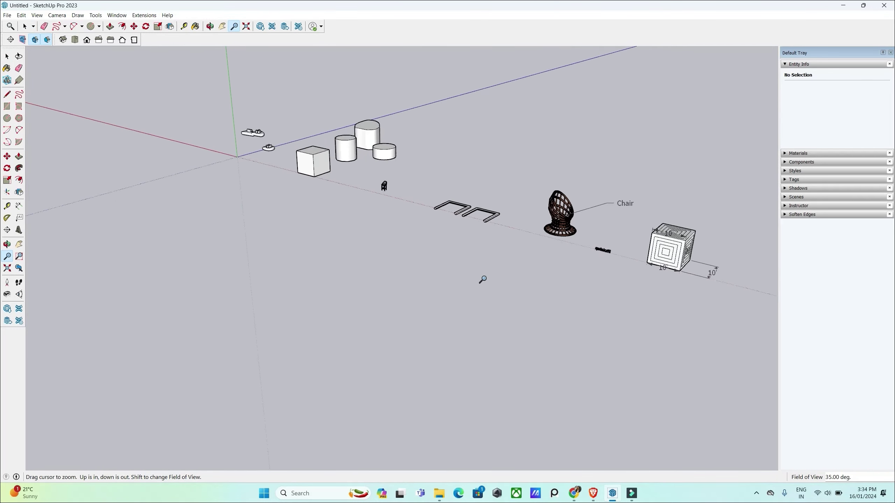
{"action": "left_click", "coordinate": [19, 259]}
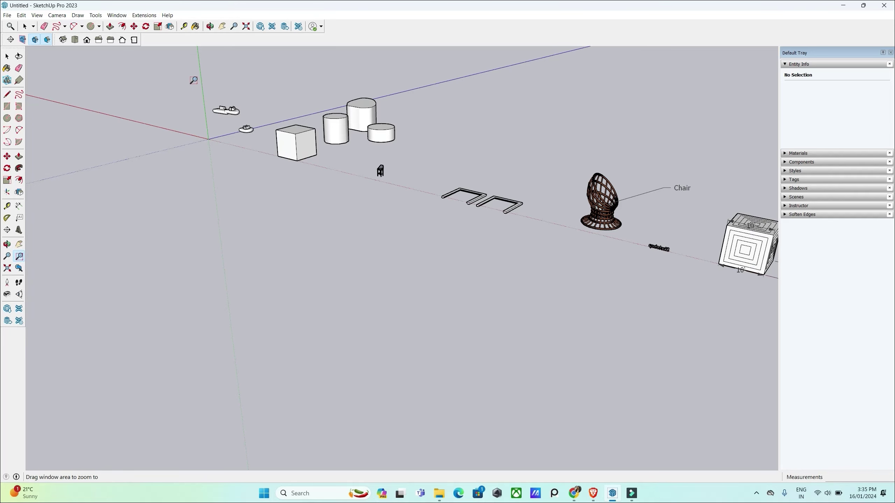
{"action": "left_click_drag", "start_coordinate": [194, 80], "coordinate": [260, 141]}
{"action": "key", "text": "space"}
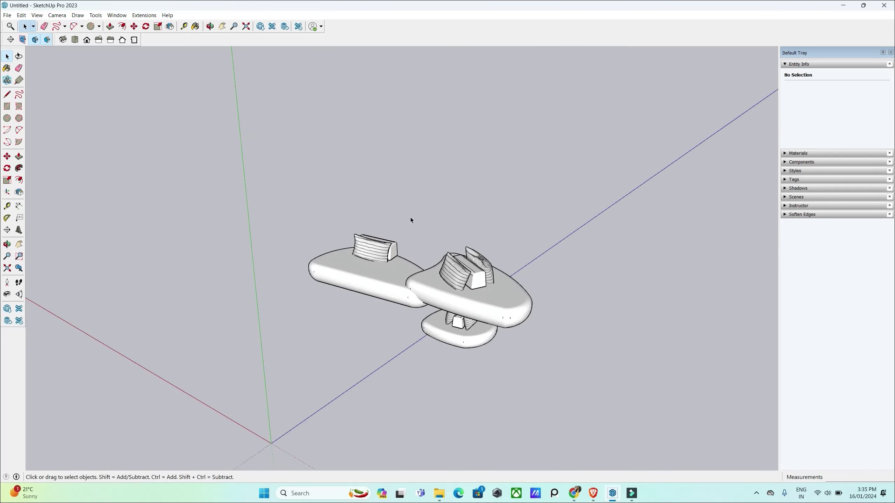
{"action": "left_click", "coordinate": [7, 268]}
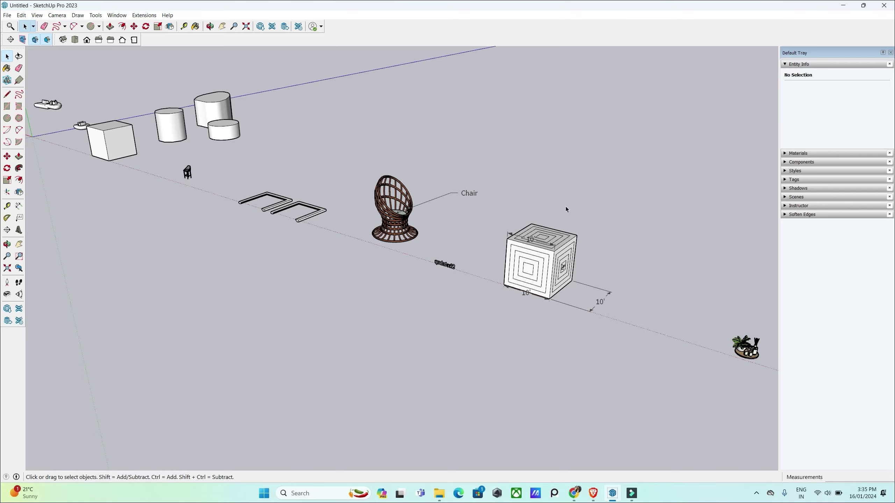
{"action": "left_click", "coordinate": [18, 268]}
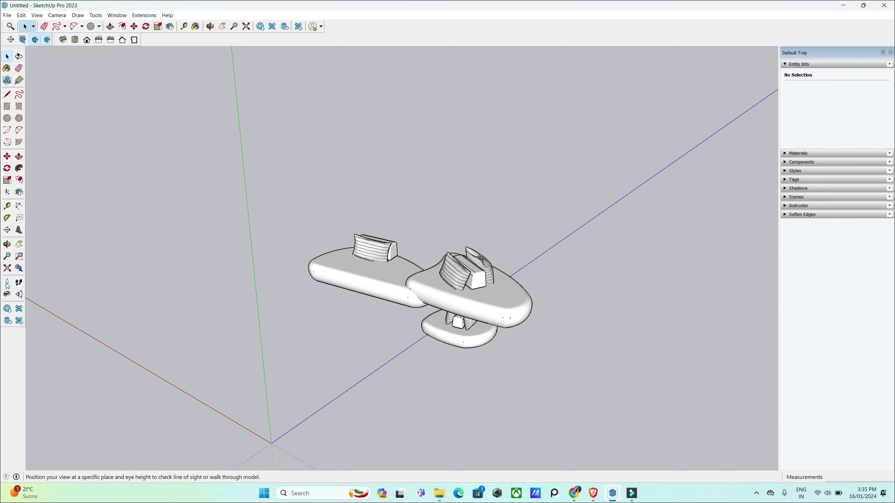
Search 3D Warehouse for 'Coffee mug' and maximize the window.
{"action": "left_click", "coordinate": [7, 309]}
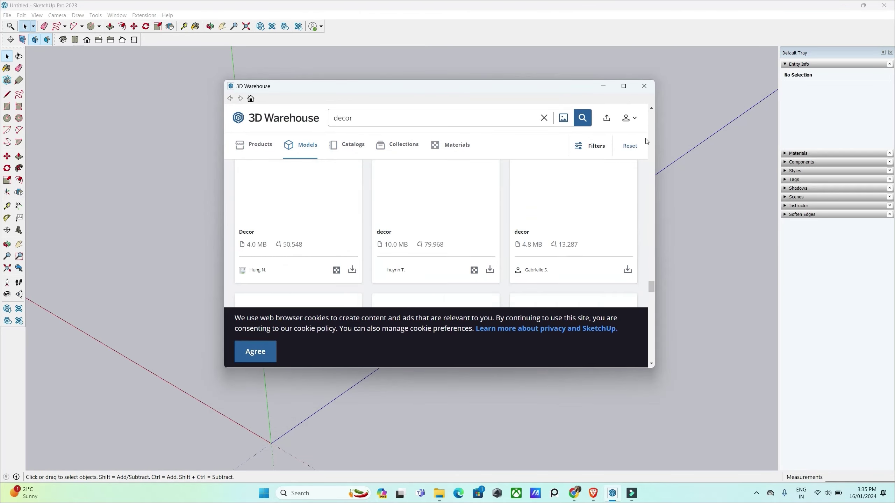
{"action": "double_click", "coordinate": [505, 122]}
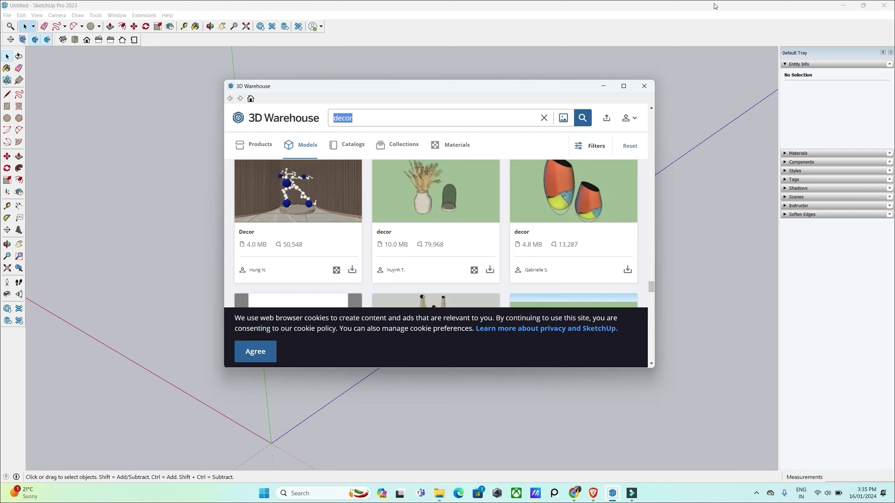
{"action": "type", "text": "c"}
{"action": "type", "text": "g"}
{"action": "key", "text": "Return"}
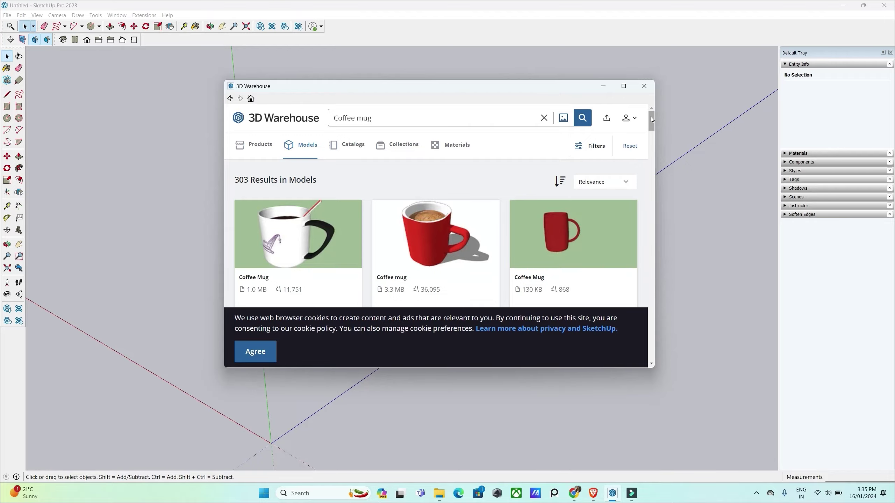
{"action": "scroll", "coordinate": [652, 117], "scroll_direction": "down", "scroll_amount": 5}
{"action": "left_click", "coordinate": [623, 86]}
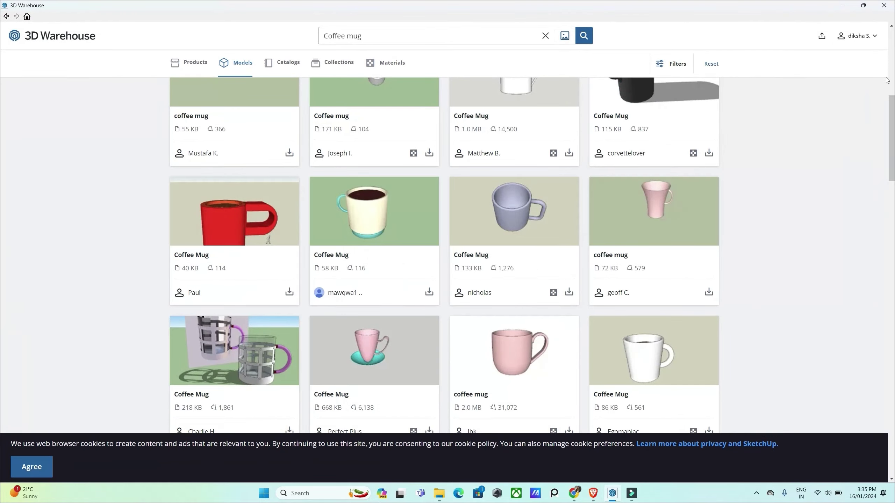
{"action": "mouse_move", "coordinate": [891, 102]}
{"action": "left_mouse_down"}
{"action": "mouse_move", "coordinate": [885, 222]}
{"action": "mouse_move", "coordinate": [888, 32]}
{"action": "left_mouse_up"}
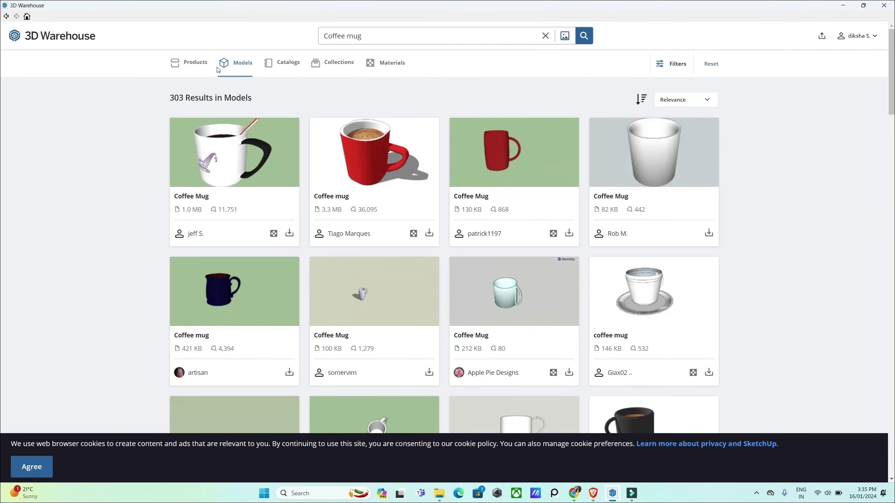
Compare Products, Catalogs and Collections results, then download the red coffee mug from Models.
{"action": "left_click", "coordinate": [190, 66]}
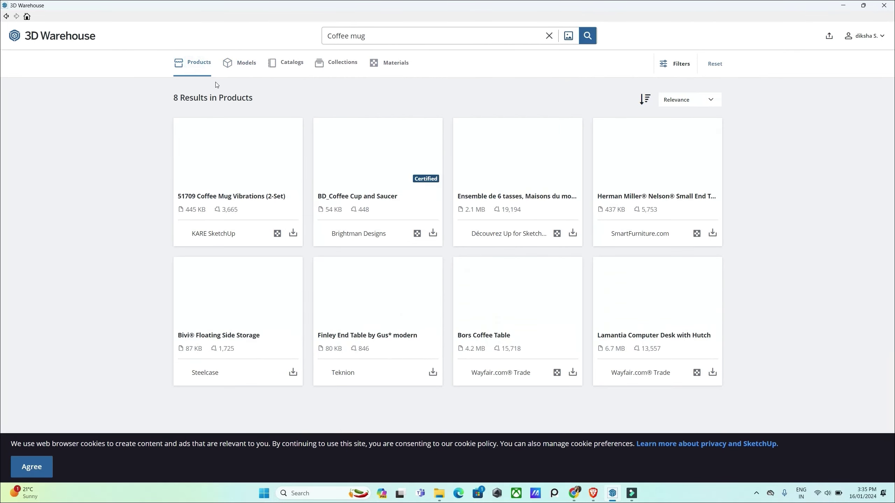
{"action": "left_click", "coordinate": [242, 66]}
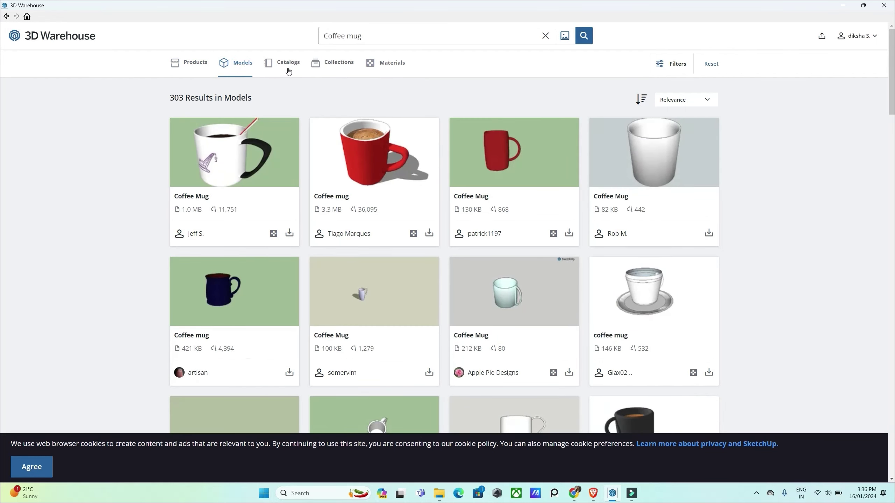
{"action": "left_click", "coordinate": [288, 68]}
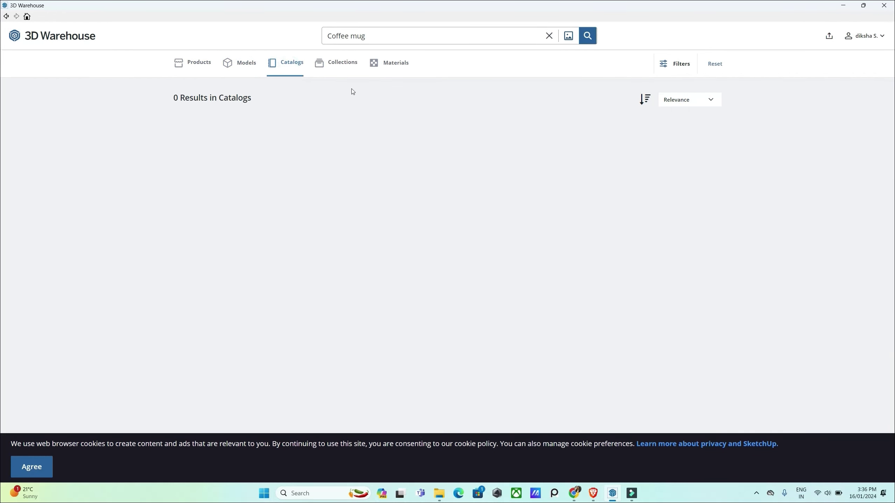
{"action": "left_click", "coordinate": [354, 70]}
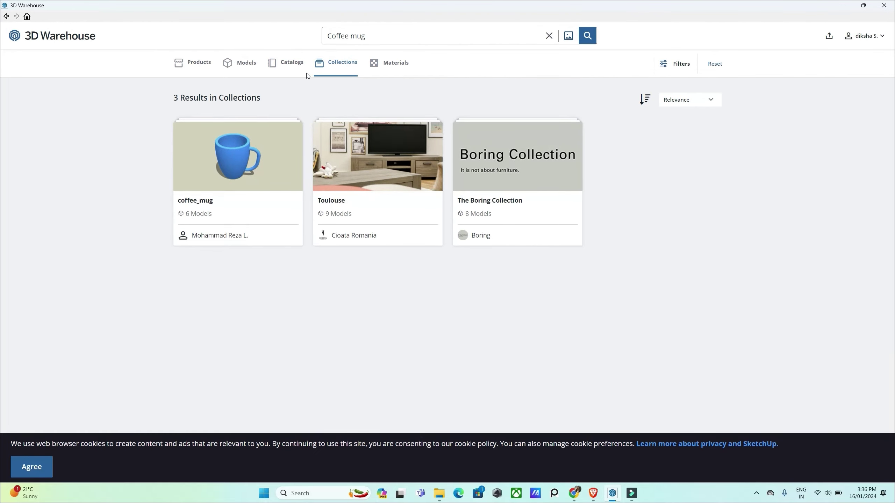
{"action": "left_click", "coordinate": [240, 67]}
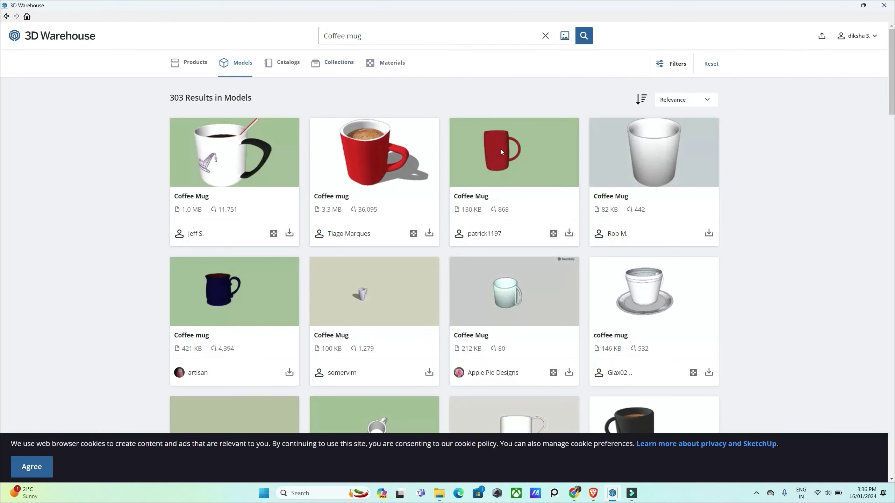
{"action": "left_click_drag", "start_coordinate": [887, 88], "coordinate": [1, 79]}
{"action": "left_click", "coordinate": [429, 236]}
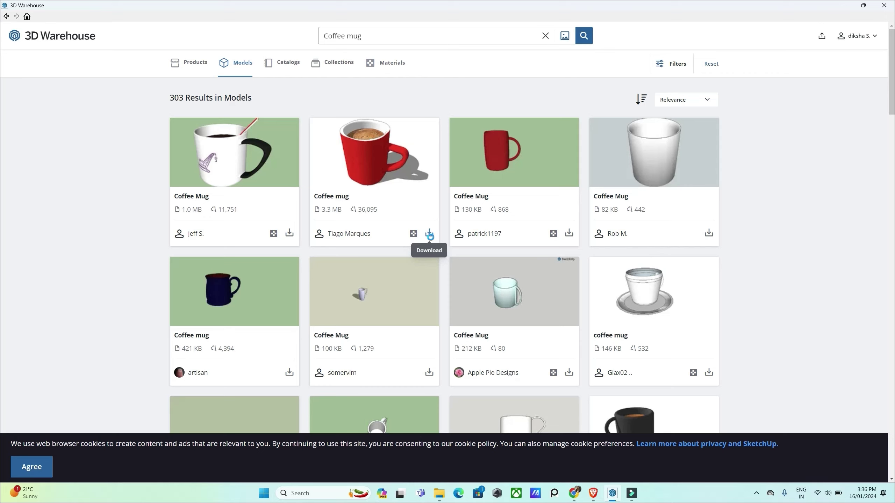
Load the downloaded red mug into the model and place it below the sofas.
{"action": "left_click", "coordinate": [410, 265]}
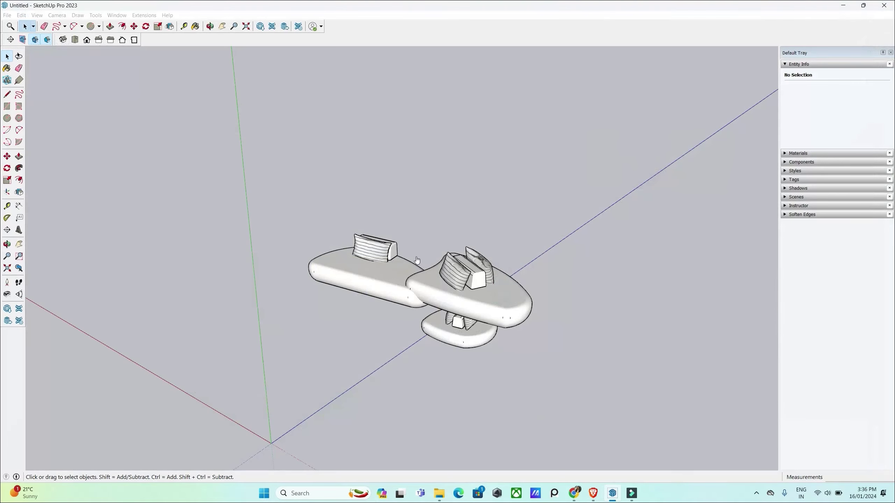
{"action": "scroll", "coordinate": [346, 349], "scroll_direction": "down", "scroll_amount": 1}
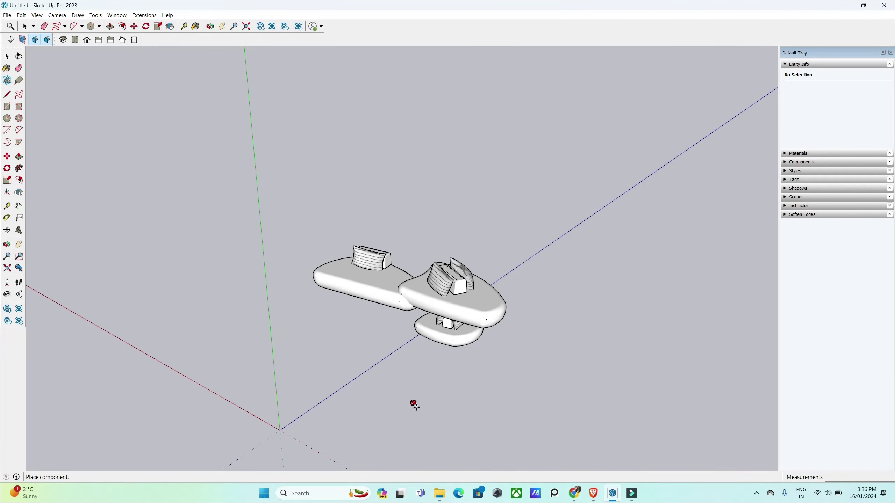
{"action": "left_click", "coordinate": [412, 404]}
{"action": "scroll", "coordinate": [414, 423], "scroll_direction": "up", "scroll_amount": 1}
{"action": "scroll", "coordinate": [413, 413], "scroll_direction": "up", "scroll_amount": 1}
{"action": "scroll", "coordinate": [411, 402], "scroll_direction": "up", "scroll_amount": 1}
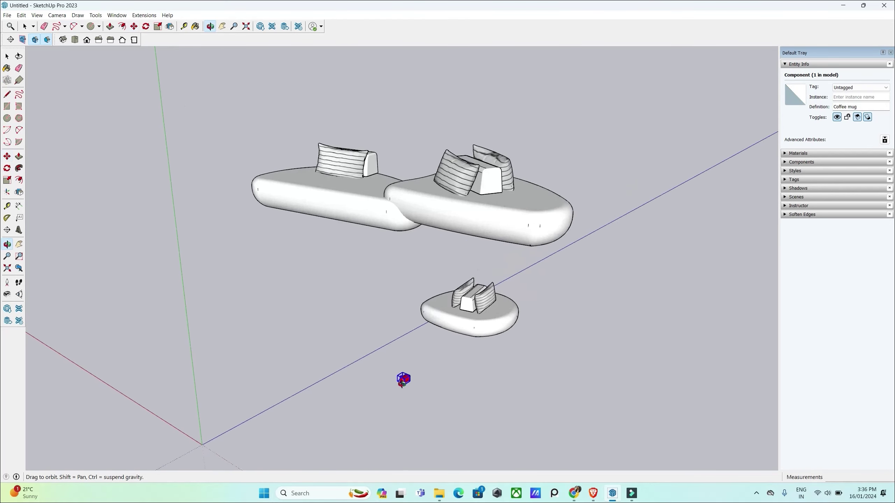
{"action": "scroll", "coordinate": [408, 393], "scroll_direction": "up", "scroll_amount": 2}
Scale the mug up and rotate it 90° so it stands upright.
{"action": "key", "text": "s"}
{"action": "left_click_drag", "start_coordinate": [414, 377], "coordinate": [539, 344]}
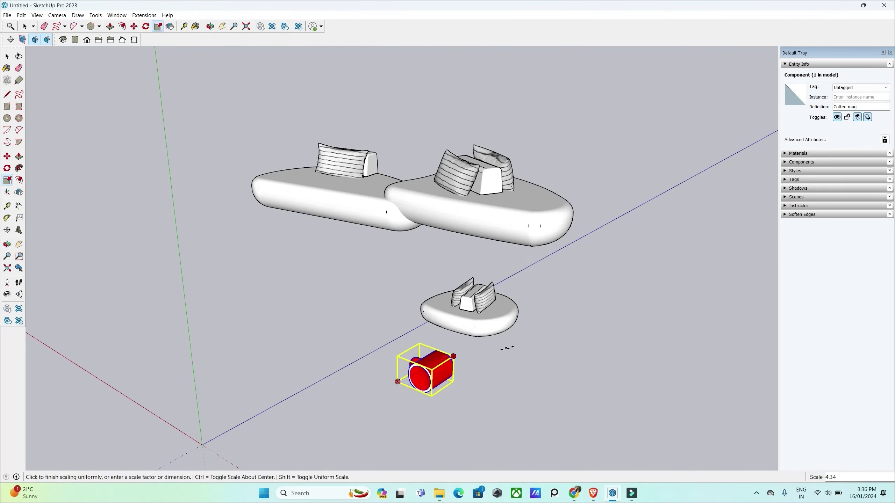
{"action": "mouse_move", "coordinate": [568, 371]}
{"action": "middle_mouse_down"}
{"action": "mouse_move", "coordinate": [427, 410]}
{"action": "mouse_move", "coordinate": [282, 280]}
{"action": "mouse_move", "coordinate": [373, 344]}
{"action": "mouse_move", "coordinate": [359, 352]}
{"action": "middle_mouse_up"}
{"action": "key", "text": "q"}
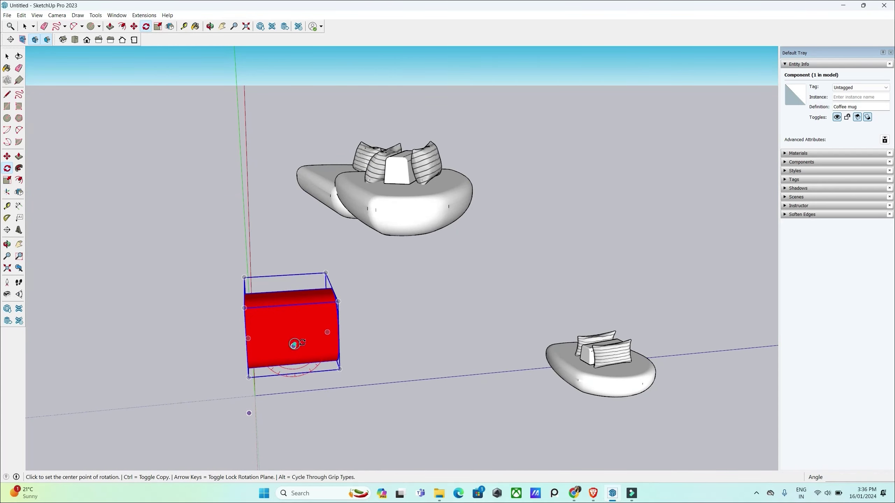
{"action": "left_click", "coordinate": [294, 345]}
{"action": "left_click", "coordinate": [377, 339]}
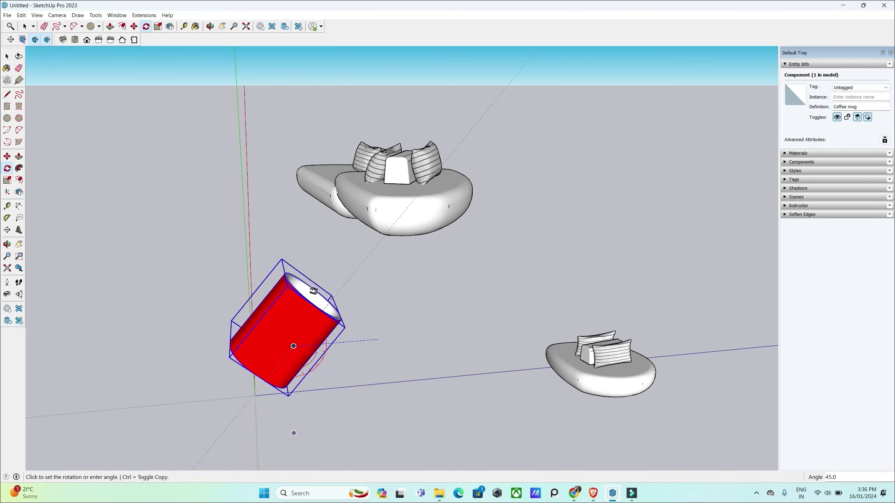
{"action": "type", "text": "90"}
{"action": "left_click", "coordinate": [288, 281]}
Deselect the mug and orbit to a low, level view of the scene.
{"action": "mouse_move", "coordinate": [288, 281]}
{"action": "middle_mouse_down"}
{"action": "mouse_move", "coordinate": [364, 421]}
{"action": "mouse_move", "coordinate": [393, 370]}
{"action": "middle_mouse_up"}
{"action": "key", "text": "space"}
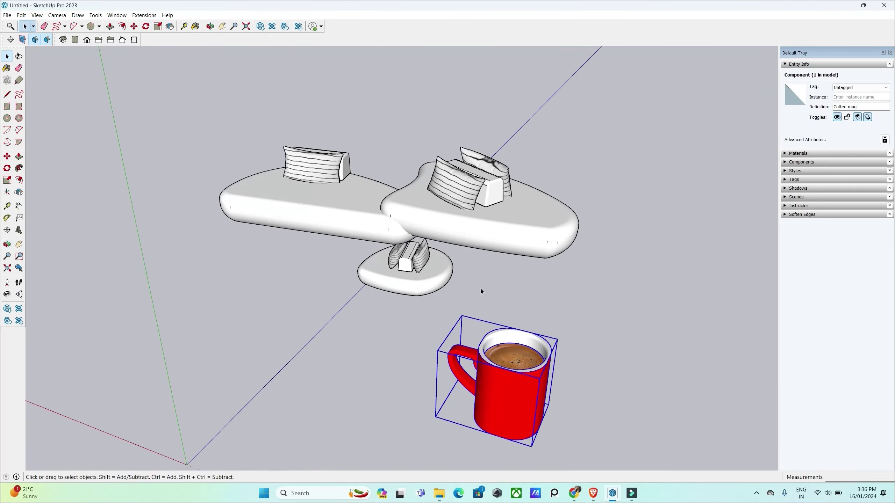
{"action": "scroll", "coordinate": [481, 291], "scroll_direction": "up", "scroll_amount": 3}
{"action": "scroll", "coordinate": [590, 300], "scroll_direction": "up", "scroll_amount": 2}
{"action": "left_click", "coordinate": [590, 301]}
{"action": "scroll", "coordinate": [472, 401], "scroll_direction": "down", "scroll_amount": 4}
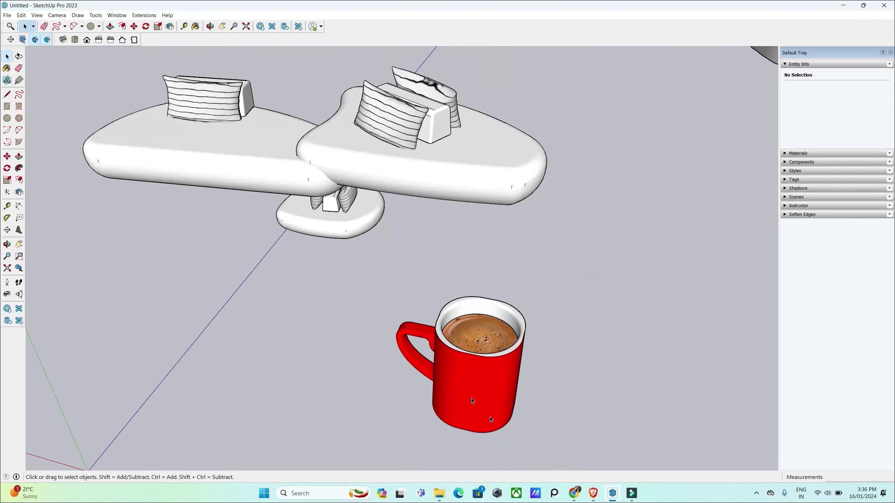
{"action": "mouse_move", "coordinate": [473, 402]}
{"action": "middle_mouse_down"}
{"action": "mouse_move", "coordinate": [39, 304]}
{"action": "mouse_move", "coordinate": [239, 260]}
{"action": "mouse_move", "coordinate": [401, 315]}
{"action": "middle_mouse_up"}
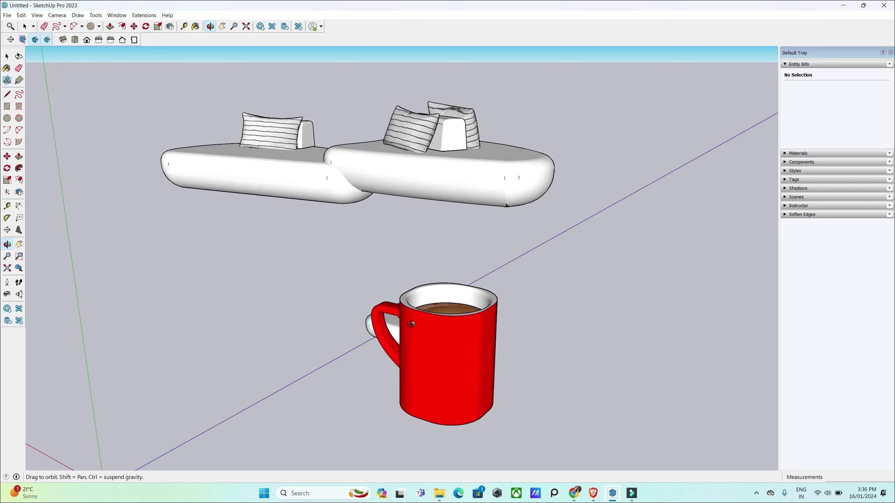
Search the Extension Warehouse for 'Skat'.
{"action": "left_click", "coordinate": [19, 309]}
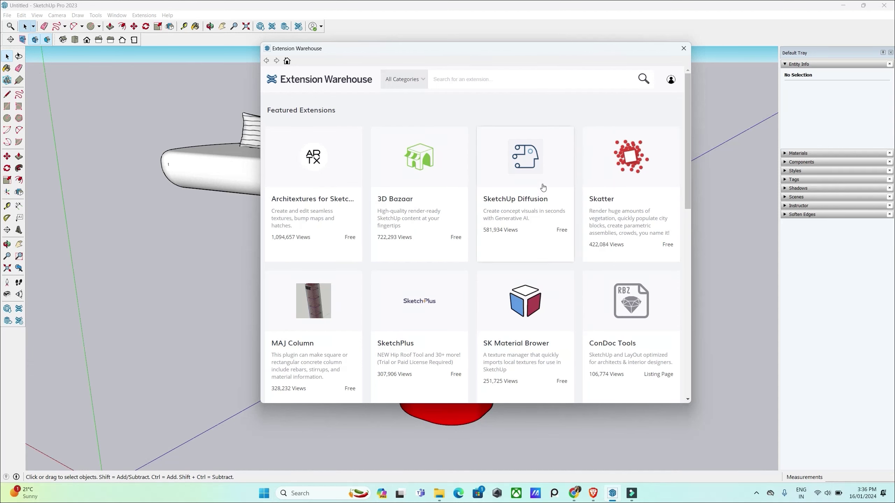
{"action": "mouse_move", "coordinate": [691, 102]}
{"action": "left_mouse_down"}
{"action": "mouse_move", "coordinate": [691, 249]}
{"action": "mouse_move", "coordinate": [691, 88]}
{"action": "left_mouse_up"}
{"action": "left_click", "coordinate": [671, 79]}
{"action": "left_click", "coordinate": [521, 84]}
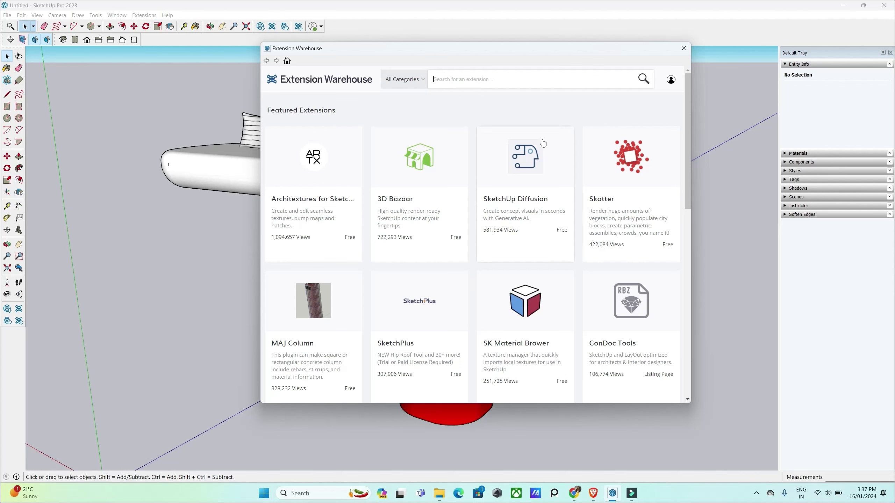
{"action": "type", "text": "Skat"}
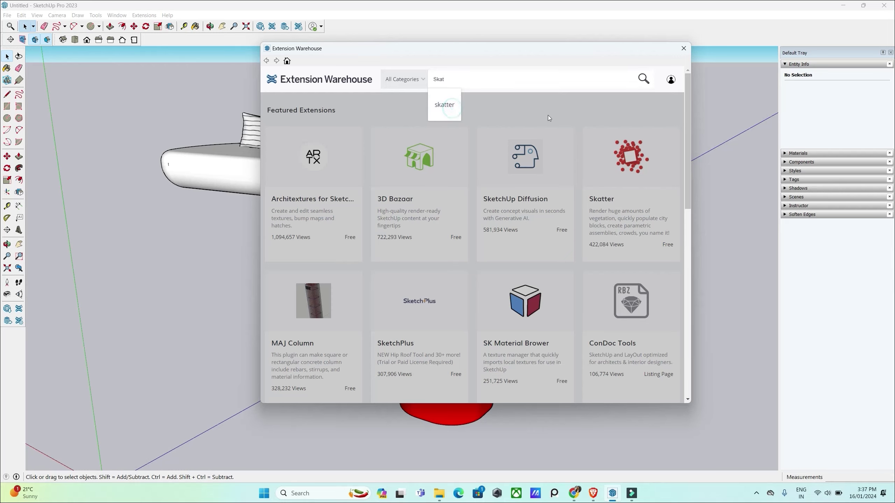
{"action": "left_click", "coordinate": [452, 103]}
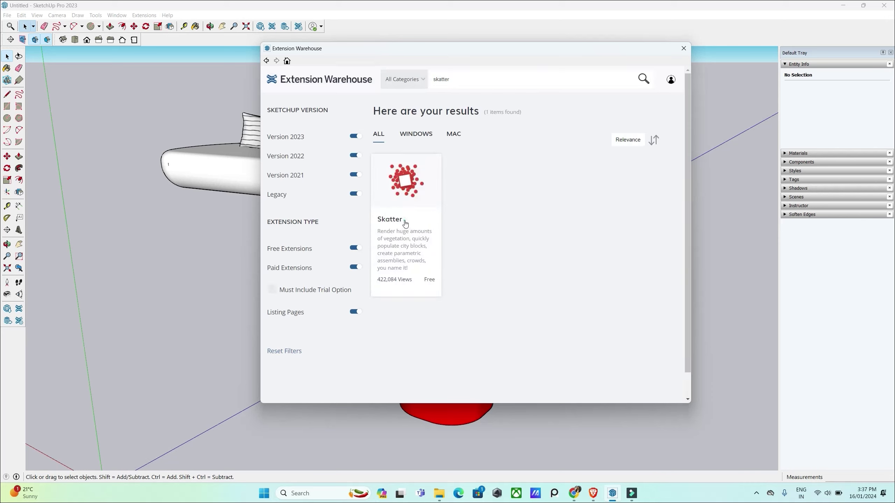
Install the free Skatter extension from its listing page and confirm.
{"action": "left_click", "coordinate": [405, 222]}
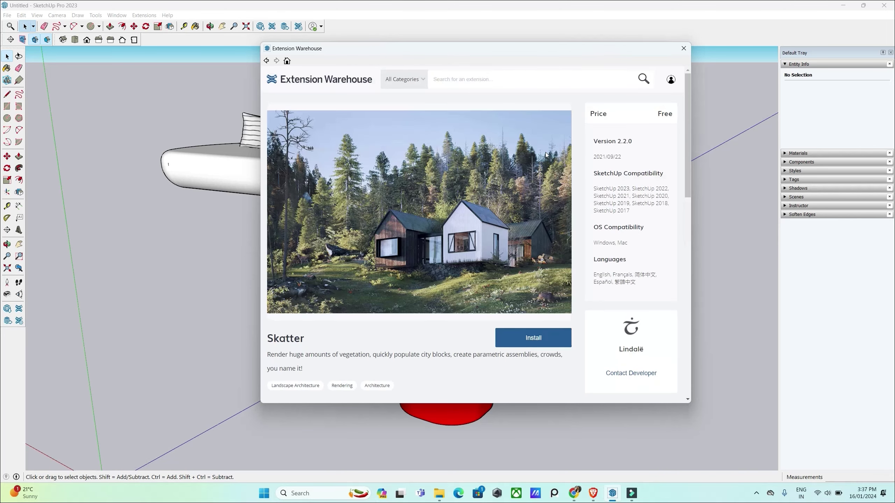
{"action": "left_click_drag", "start_coordinate": [689, 104], "coordinate": [683, 223]}
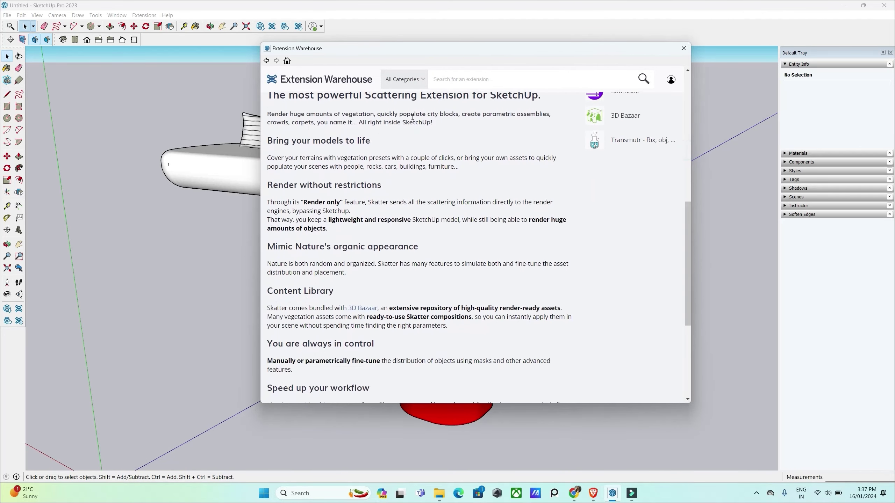
{"action": "scroll", "coordinate": [409, 340], "scroll_direction": "down", "scroll_amount": 3}
{"action": "scroll", "coordinate": [549, 293], "scroll_direction": "up", "scroll_amount": 3}
{"action": "mouse_move", "coordinate": [689, 246]}
{"action": "left_mouse_down"}
{"action": "mouse_move", "coordinate": [680, 371]}
{"action": "mouse_move", "coordinate": [687, 116]}
{"action": "left_mouse_up"}
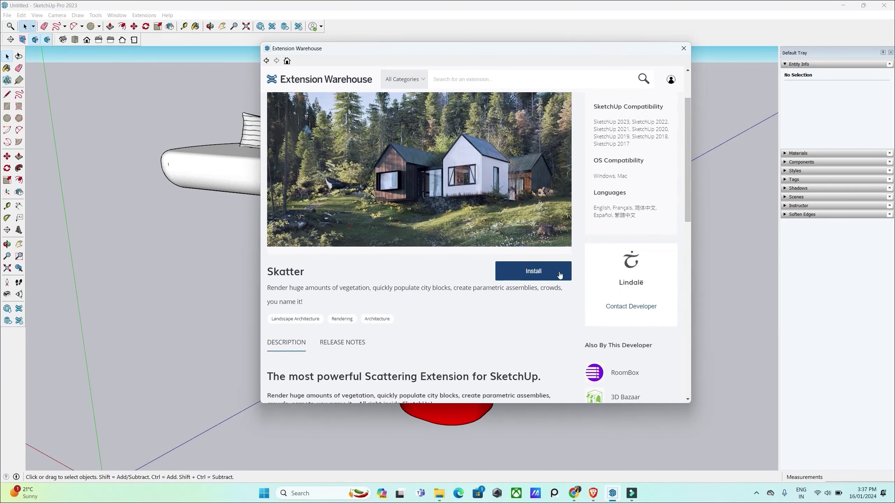
{"action": "left_click", "coordinate": [533, 271]}
{"action": "left_click", "coordinate": [502, 258]}
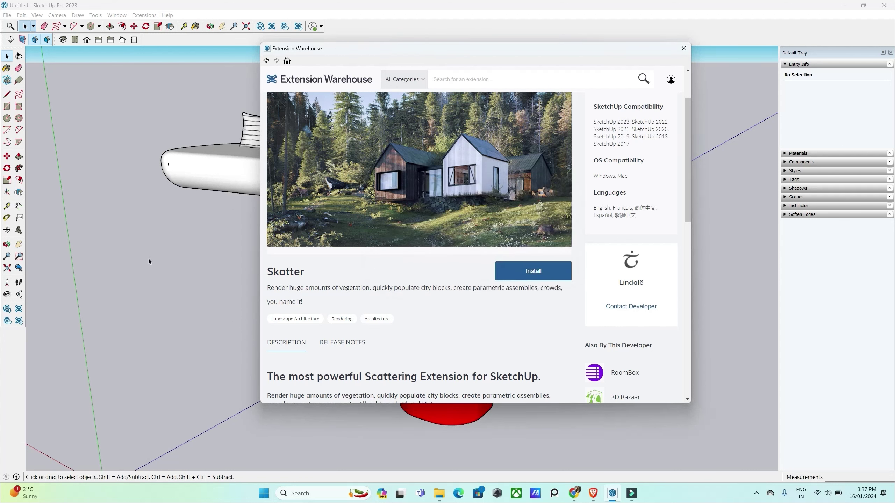
Close the Extension Warehouse and dismiss the Skatter success message in the Extension Manager.
{"action": "left_click", "coordinate": [684, 48]}
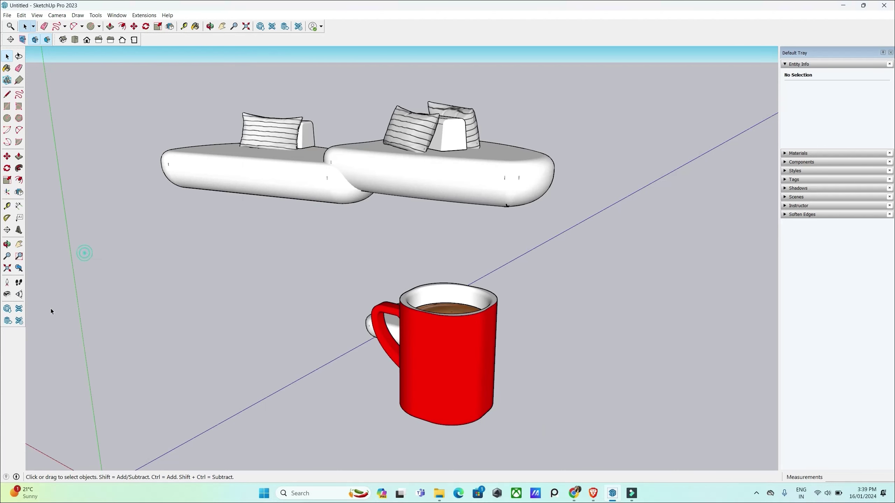
{"action": "left_click", "coordinate": [17, 322]}
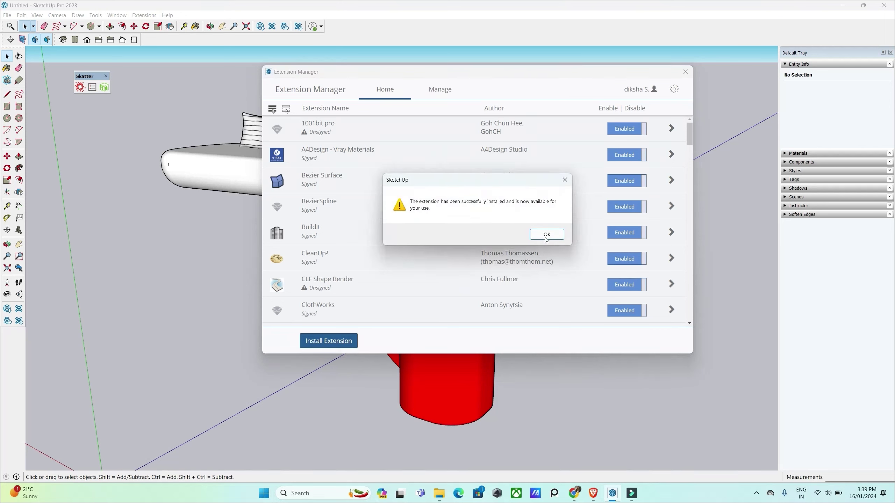
{"action": "left_click", "coordinate": [546, 234]}
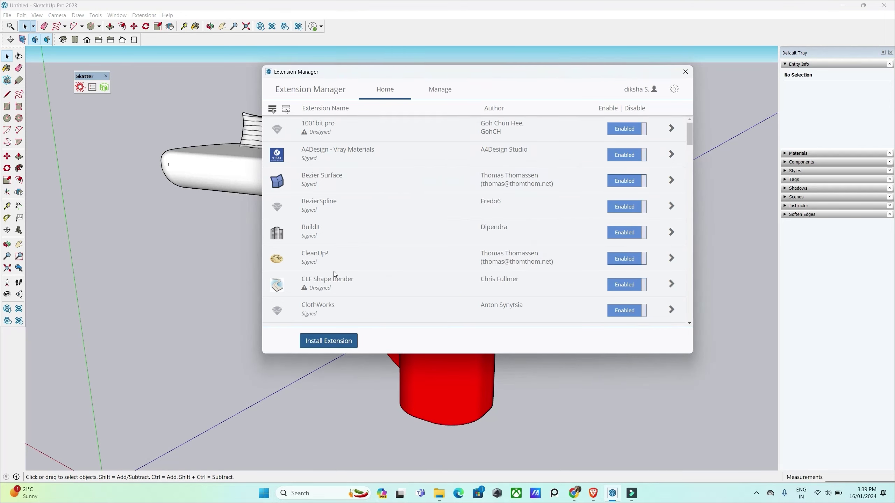
Install RoundCorner.rbz and enable the Round Corner toolbar.
{"action": "left_click", "coordinate": [334, 348]}
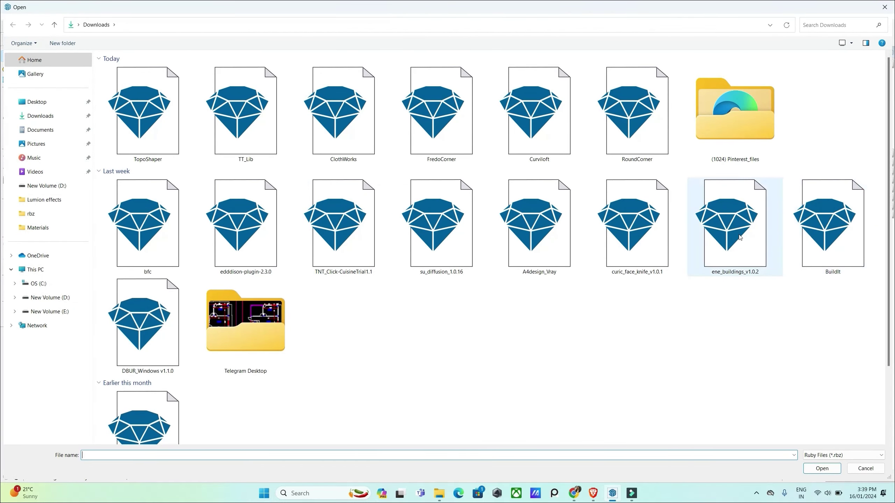
{"action": "left_click", "coordinate": [639, 143]}
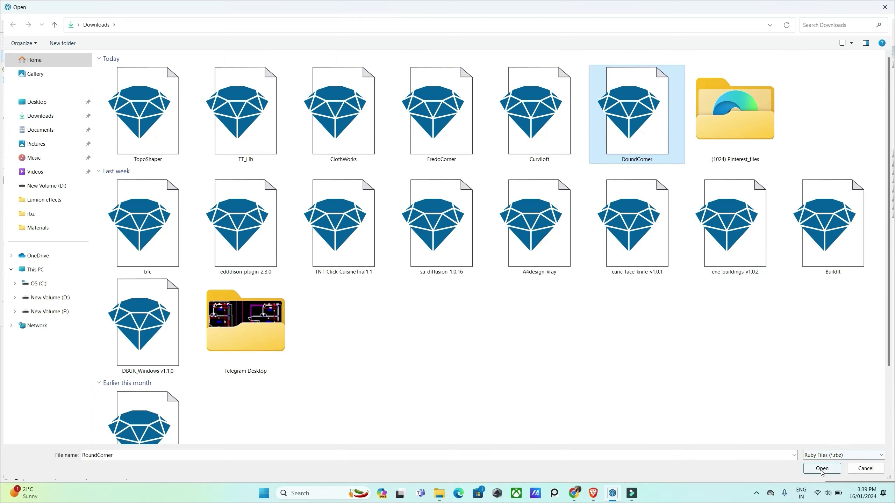
{"action": "left_click", "coordinate": [811, 468]}
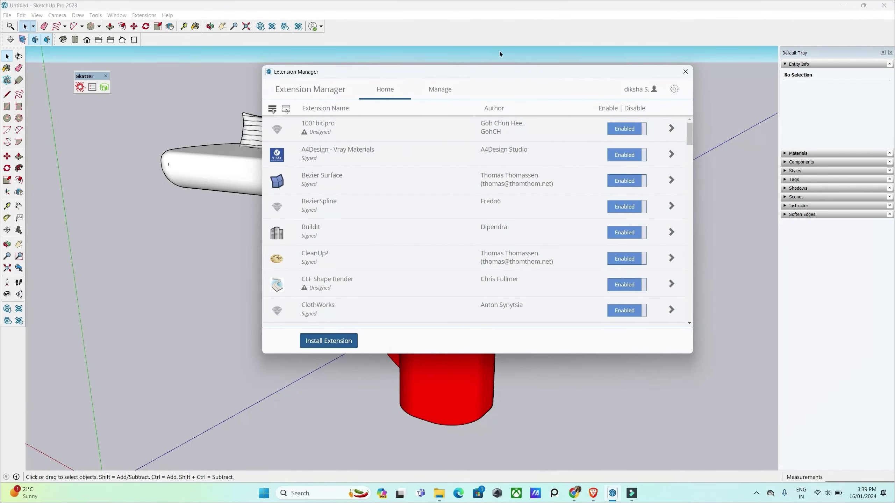
{"action": "right_click", "coordinate": [475, 35]}
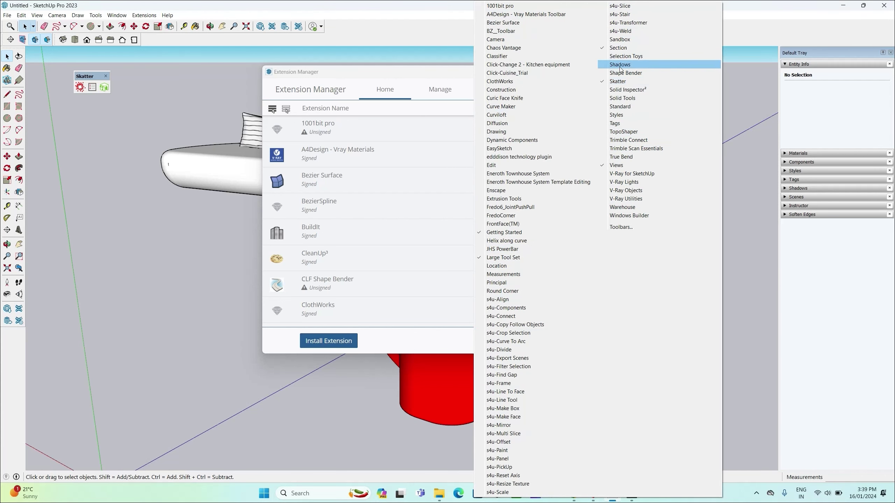
{"action": "left_click", "coordinate": [503, 290]}
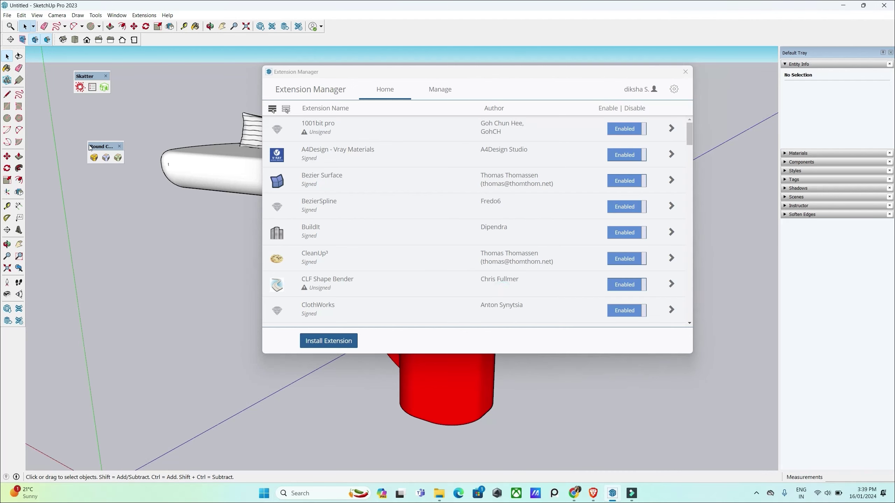
Close the Extension Manager and orbit to view the sofas and mug from above.
{"action": "left_click", "coordinate": [685, 71]}
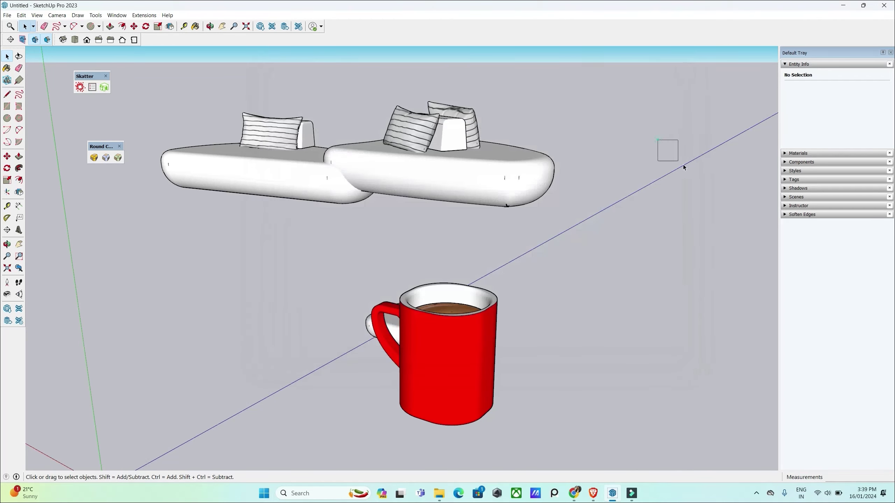
{"action": "middle_click_drag", "start_coordinate": [531, 164], "coordinate": [502, 257]}
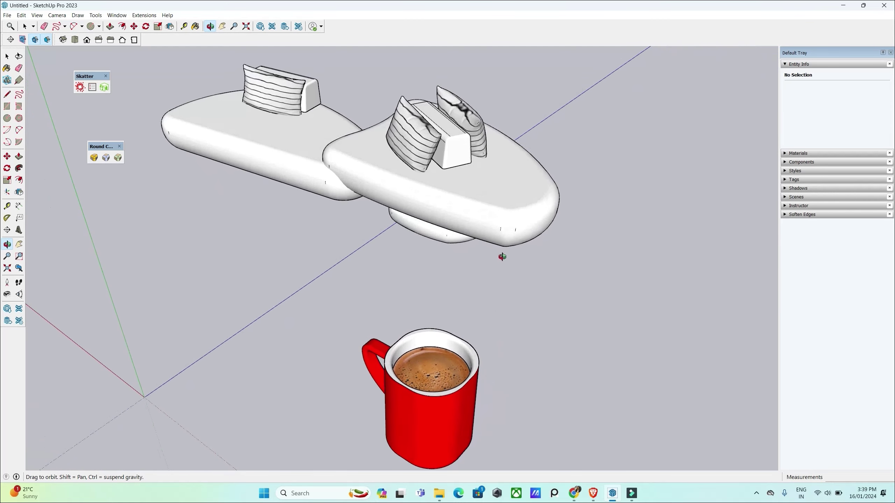
{"action": "left_click_drag", "start_coordinate": [502, 257], "coordinate": [510, 248]}
{"action": "key", "text": "space"}
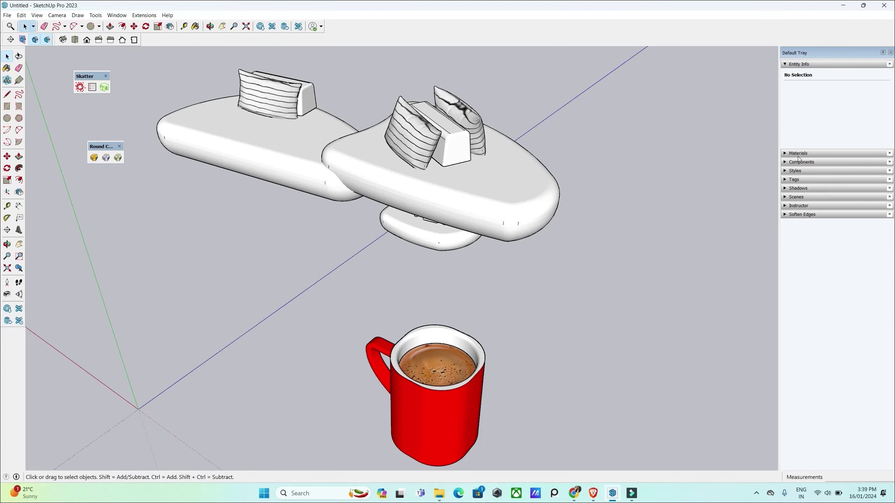
Browse the Tile, Water, Roofing and Window Coverings material categories.
{"action": "left_click", "coordinate": [785, 153]}
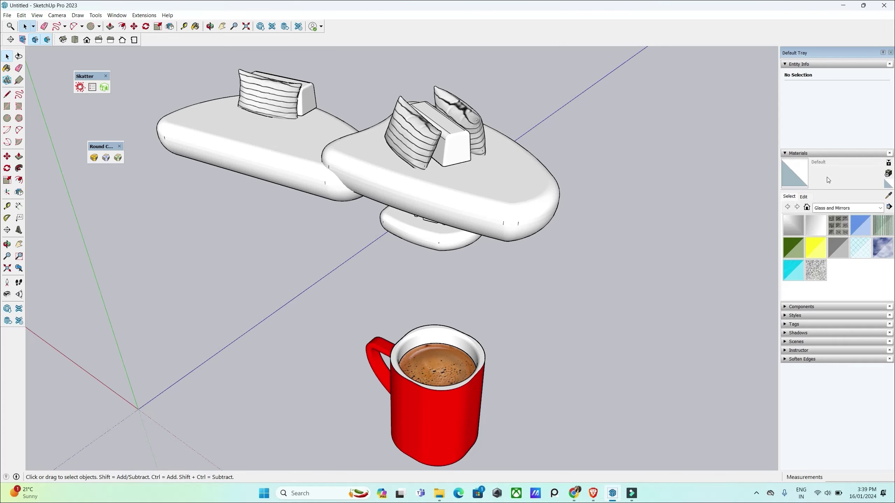
{"action": "left_click", "coordinate": [835, 208]}
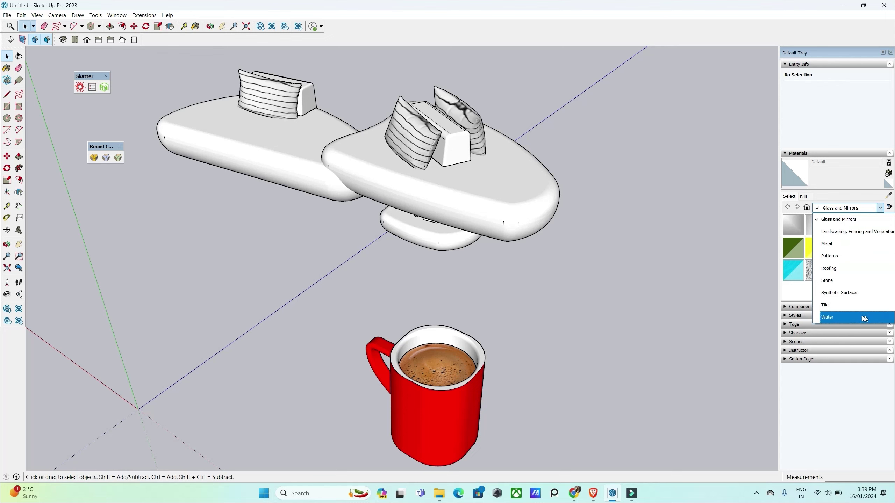
{"action": "left_click", "coordinate": [841, 305]}
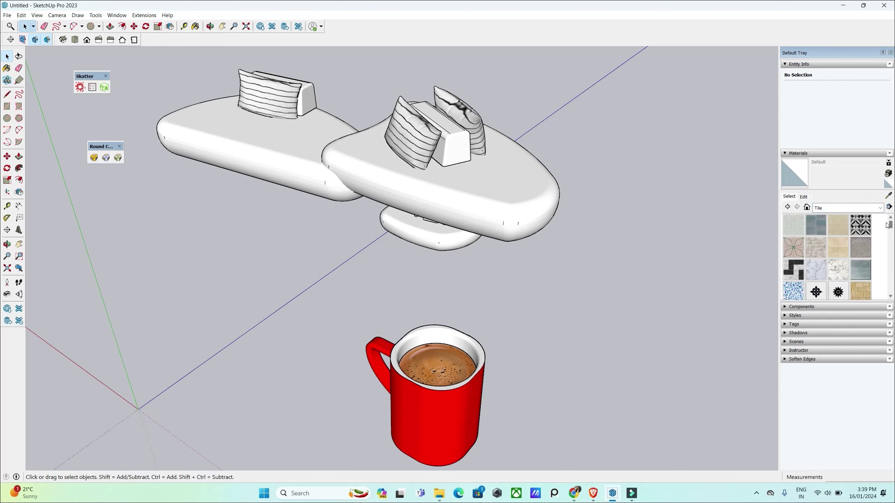
{"action": "mouse_move", "coordinate": [890, 226]}
{"action": "left_mouse_down"}
{"action": "mouse_move", "coordinate": [890, 287]}
{"action": "mouse_move", "coordinate": [889, 216]}
{"action": "left_mouse_up"}
{"action": "left_click", "coordinate": [881, 208]}
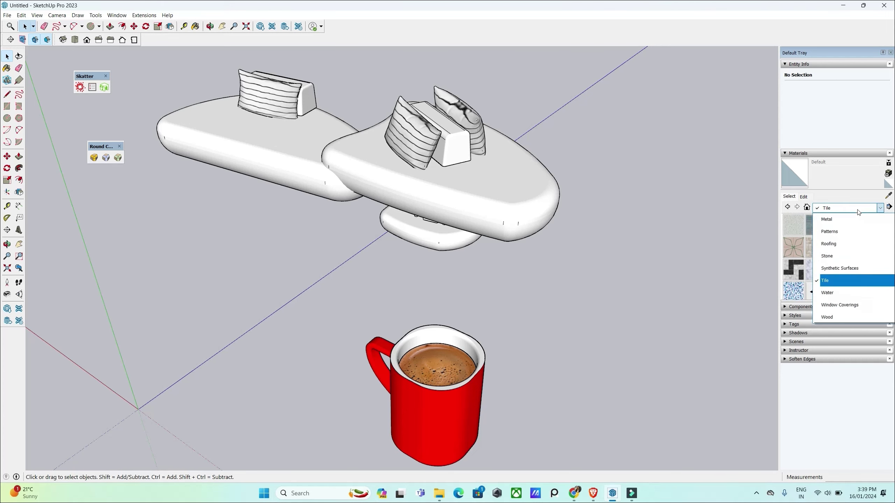
{"action": "left_click", "coordinate": [837, 299]}
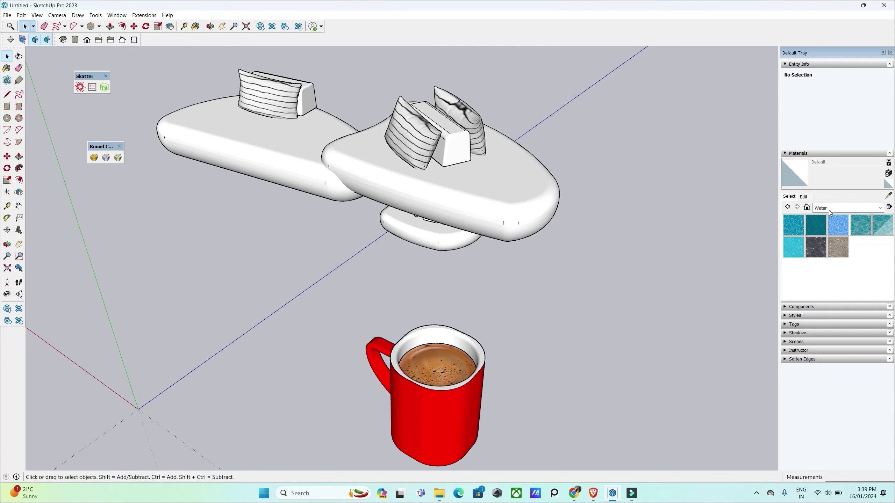
{"action": "left_click", "coordinate": [830, 209]}
{"action": "left_click", "coordinate": [837, 243]}
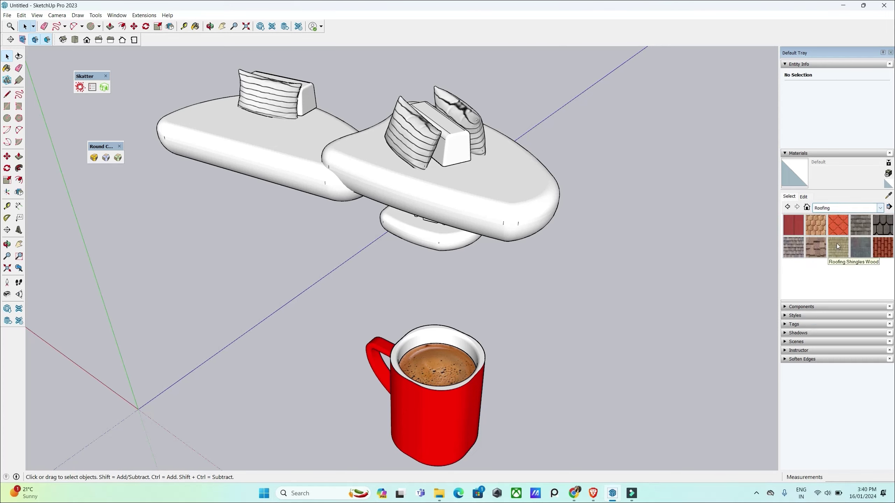
{"action": "left_click", "coordinate": [842, 209]}
{"action": "left_click", "coordinate": [843, 306]}
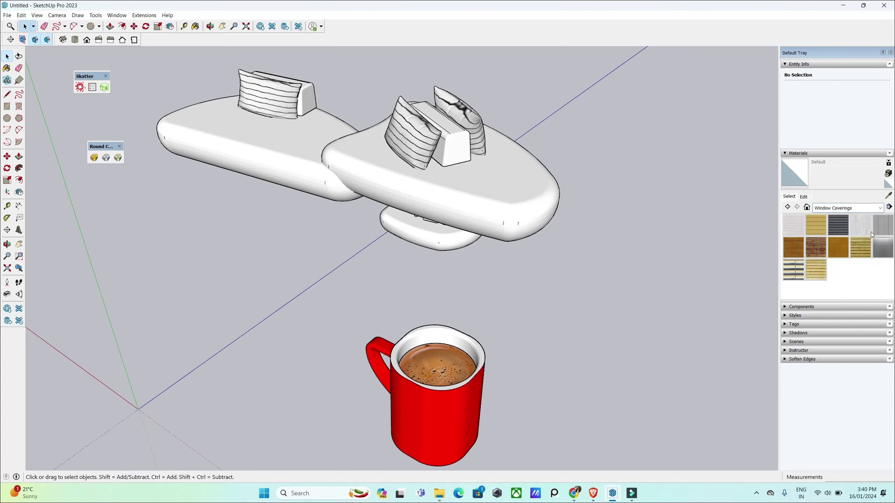
{"action": "left_click", "coordinate": [853, 210]}
Pick Suede Green from the Carpet, Fabrics, Leathers and Textiles category.
{"action": "scroll", "coordinate": [852, 246], "scroll_direction": "up", "scroll_amount": 2}
{"action": "scroll", "coordinate": [852, 269], "scroll_direction": "up", "scroll_amount": 2}
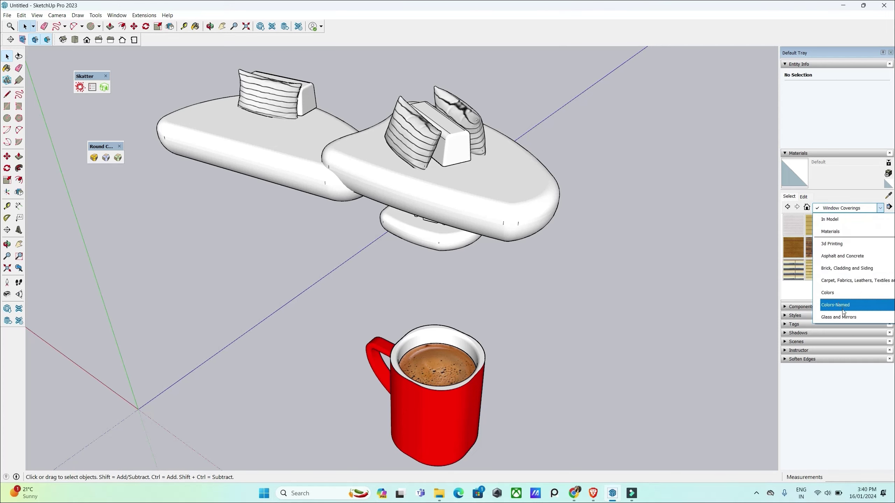
{"action": "scroll", "coordinate": [846, 282], "scroll_direction": "down", "scroll_amount": 1}
{"action": "scroll", "coordinate": [849, 275], "scroll_direction": "down", "scroll_amount": 1}
{"action": "scroll", "coordinate": [863, 240], "scroll_direction": "up", "scroll_amount": 2}
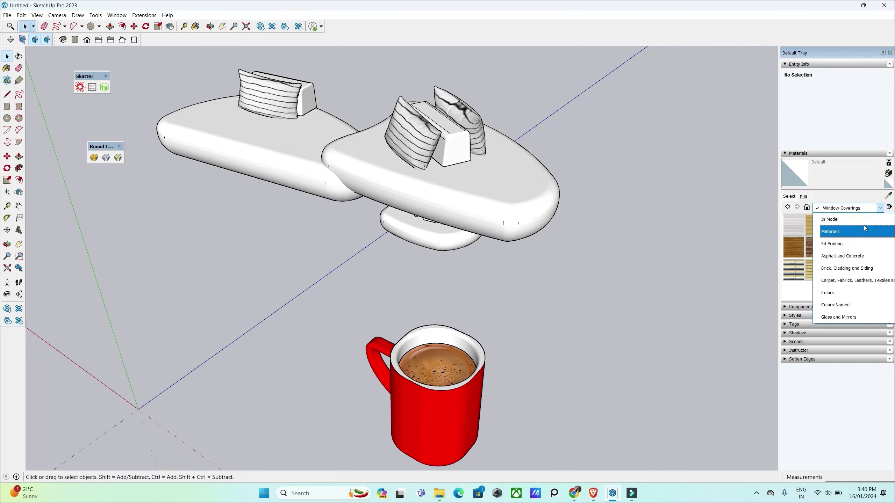
{"action": "left_click", "coordinate": [855, 280]}
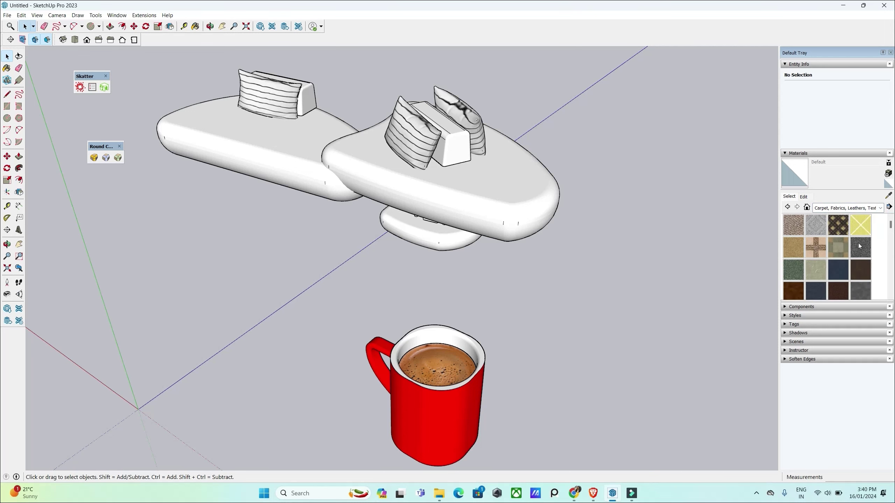
{"action": "scroll", "coordinate": [856, 261], "scroll_direction": "down", "scroll_amount": 2}
{"action": "scroll", "coordinate": [849, 268], "scroll_direction": "down", "scroll_amount": 1}
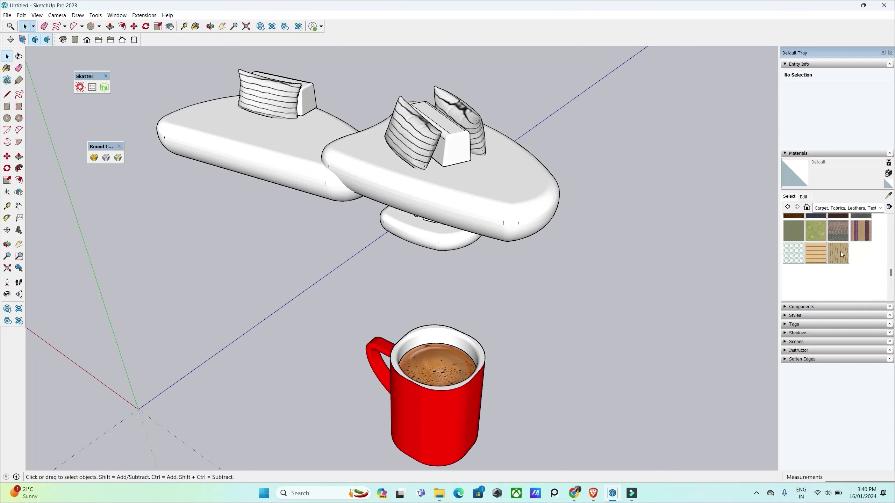
{"action": "left_click", "coordinate": [803, 232]}
Paint the right sofa's base Suede Green inside its group.
{"action": "middle_click_drag", "start_coordinate": [547, 226], "coordinate": [551, 224]}
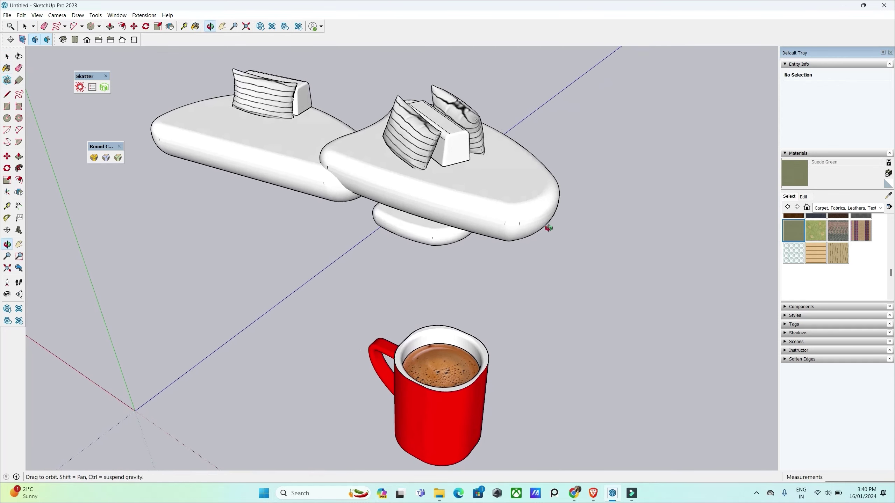
{"action": "key", "text": "space"}
{"action": "left_click", "coordinate": [505, 173]}
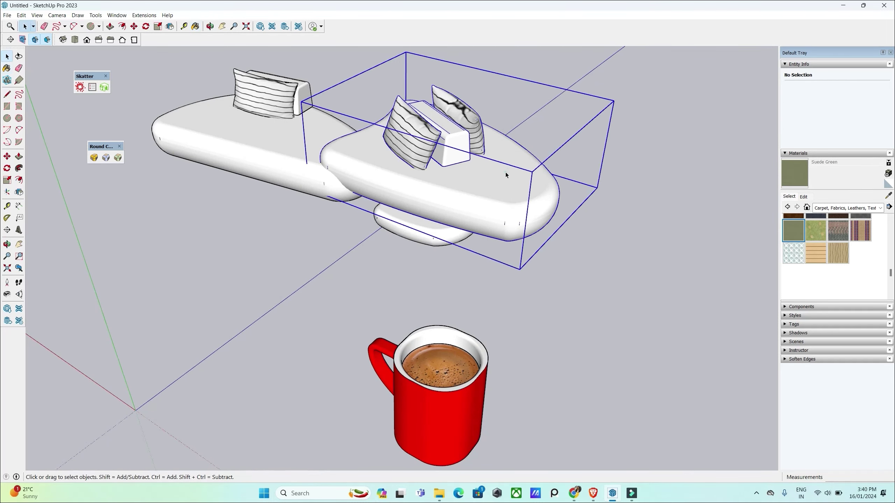
{"action": "double_click", "coordinate": [506, 173]}
{"action": "key", "text": "b"}
{"action": "left_click", "coordinate": [505, 174]}
{"action": "key", "text": "space"}
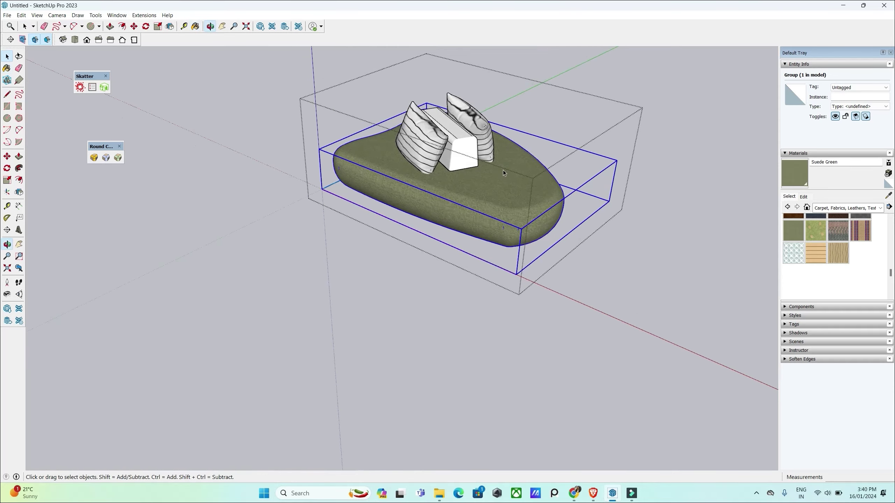
{"action": "key", "text": "Escape"}
{"action": "scroll", "coordinate": [472, 179], "scroll_direction": "up", "scroll_amount": 1}
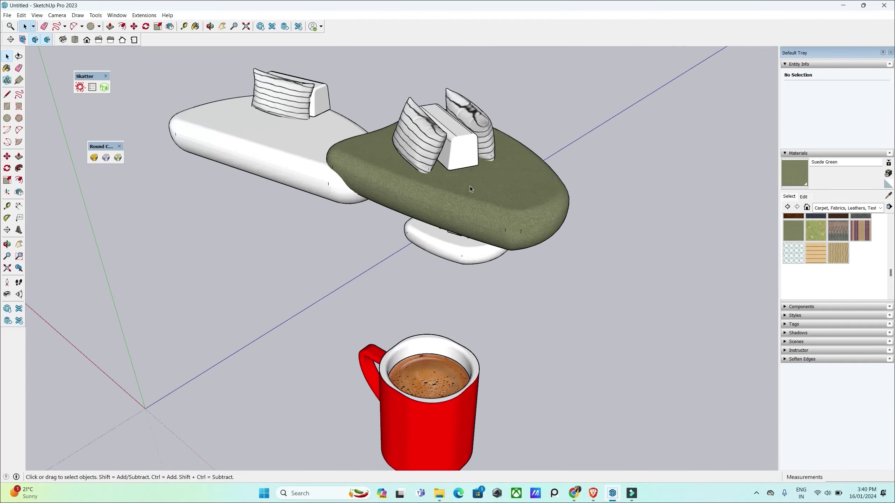
{"action": "scroll", "coordinate": [473, 186], "scroll_direction": "up", "scroll_amount": 1}
{"action": "scroll", "coordinate": [475, 187], "scroll_direction": "up", "scroll_amount": 2}
{"action": "scroll", "coordinate": [476, 188], "scroll_direction": "up", "scroll_amount": 2}
{"action": "scroll", "coordinate": [474, 190], "scroll_direction": "up", "scroll_amount": 2}
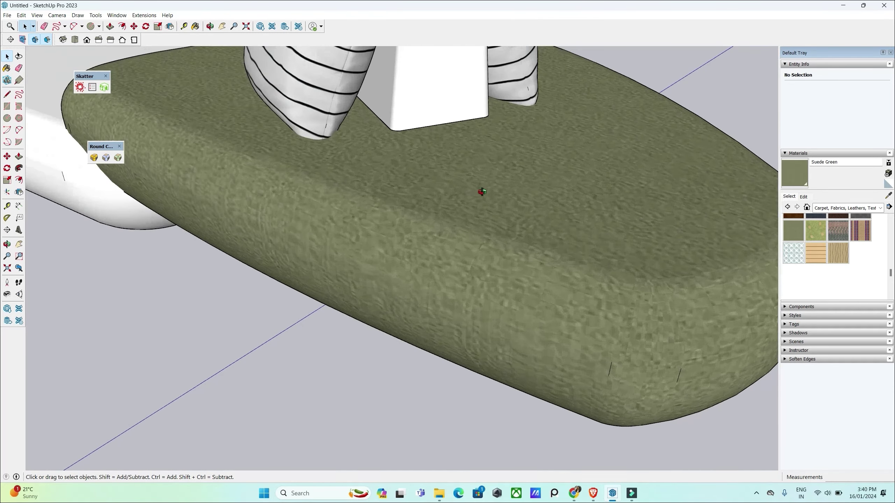
{"action": "scroll", "coordinate": [472, 211], "scroll_direction": "up", "scroll_amount": 2}
{"action": "scroll", "coordinate": [469, 234], "scroll_direction": "up", "scroll_amount": 1}
{"action": "scroll", "coordinate": [470, 238], "scroll_direction": "up", "scroll_amount": 2}
{"action": "scroll", "coordinate": [470, 238], "scroll_direction": "up", "scroll_amount": 1}
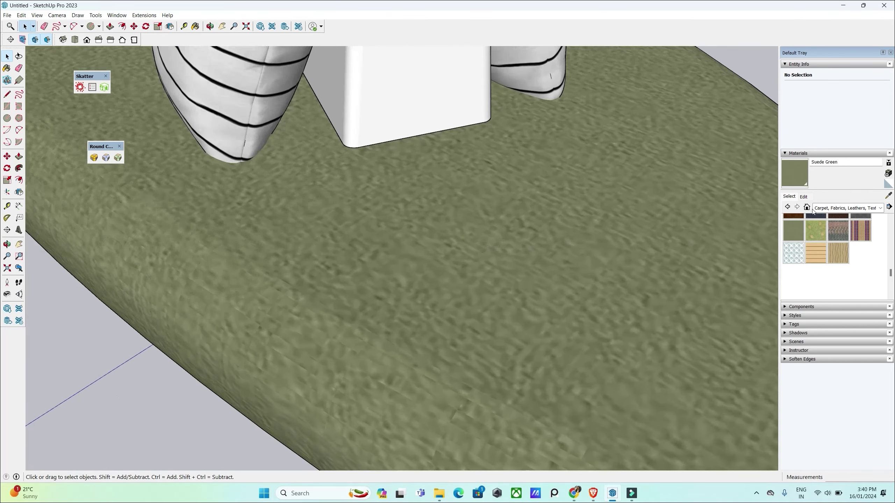
Set the Suede Green texture size to 2' by 2'.
{"action": "left_click", "coordinate": [806, 197]}
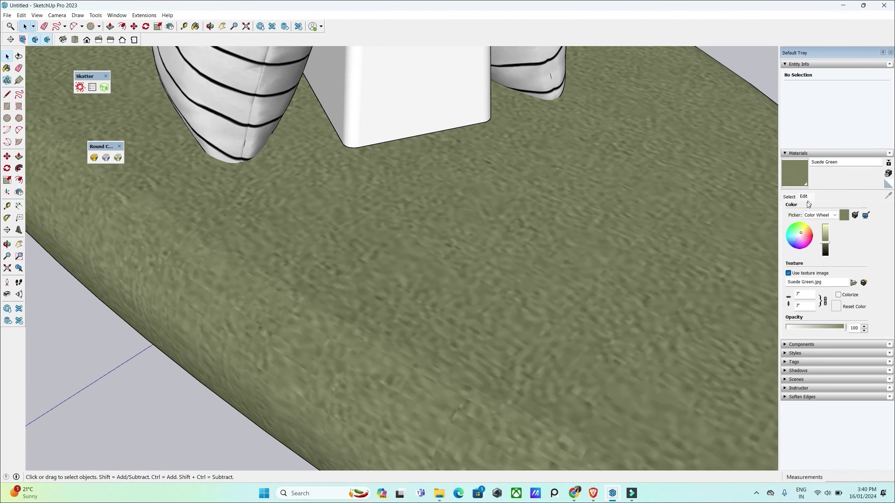
{"action": "double_click", "coordinate": [807, 293]}
{"action": "type", "text": "2"}
{"action": "key", "text": "Return"}
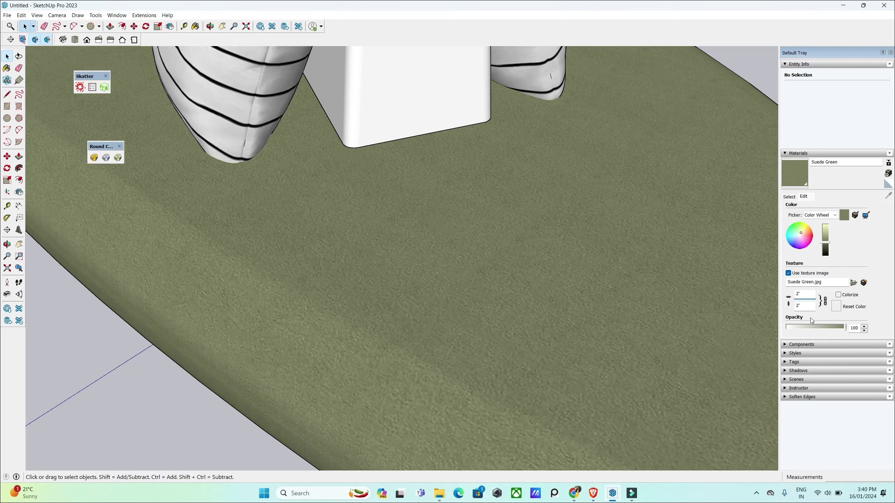
Tint the suede green and adjust its hue, saturation and lightness in HLS.
{"action": "left_click", "coordinate": [795, 232]}
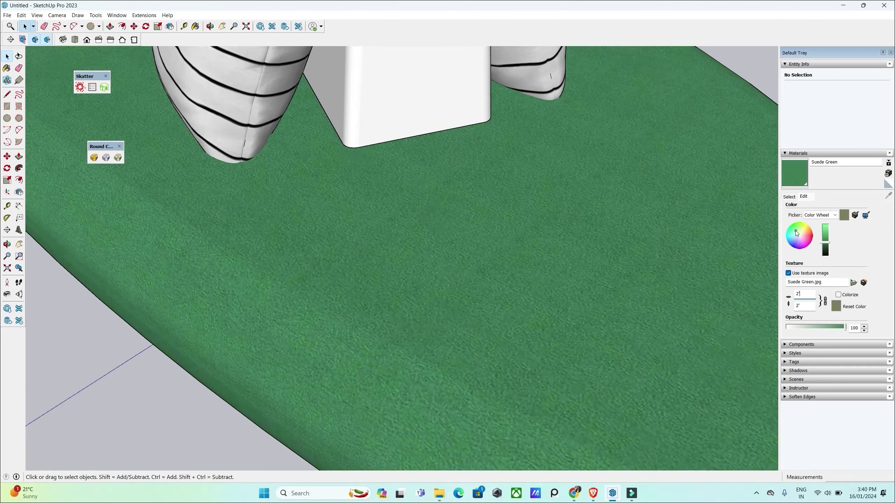
{"action": "left_click", "coordinate": [801, 235]}
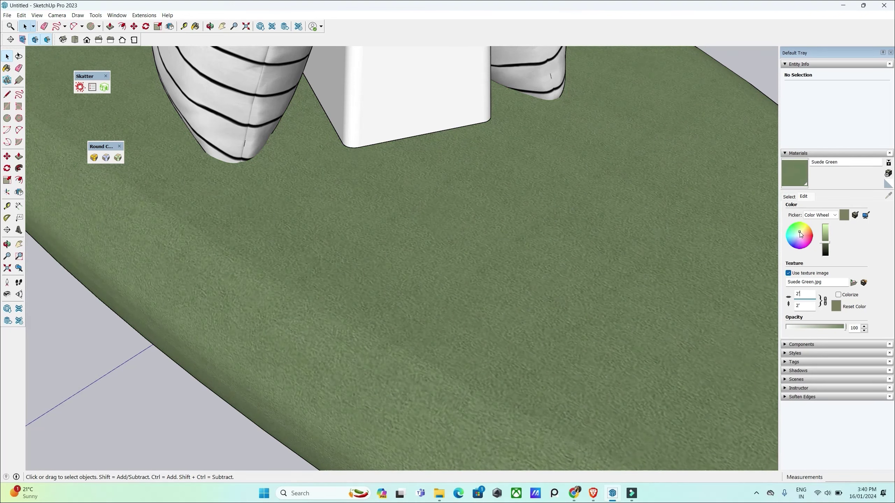
{"action": "left_click", "coordinate": [819, 215]}
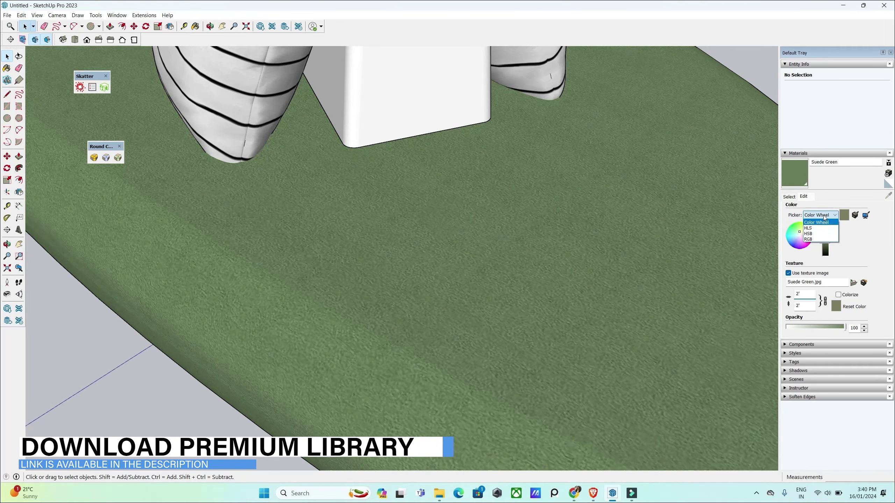
{"action": "left_click", "coordinate": [807, 228]}
{"action": "left_click_drag", "start_coordinate": [809, 228], "coordinate": [810, 243]}
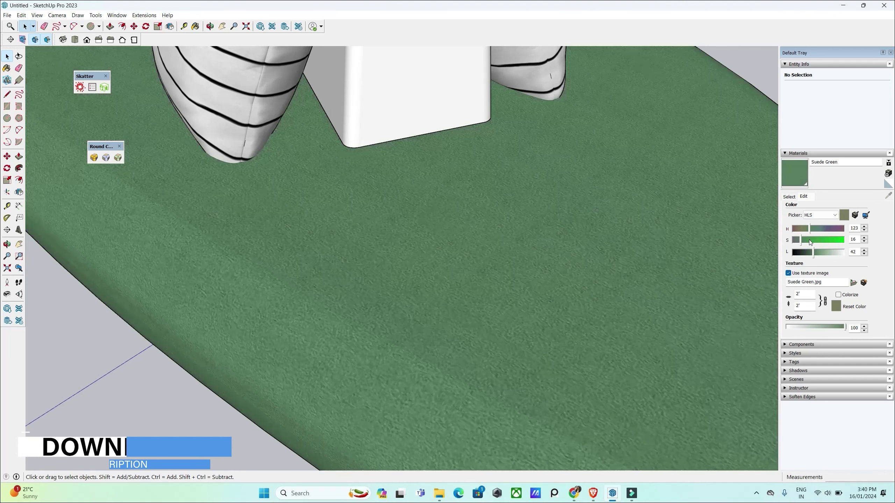
{"action": "left_click", "coordinate": [811, 243]}
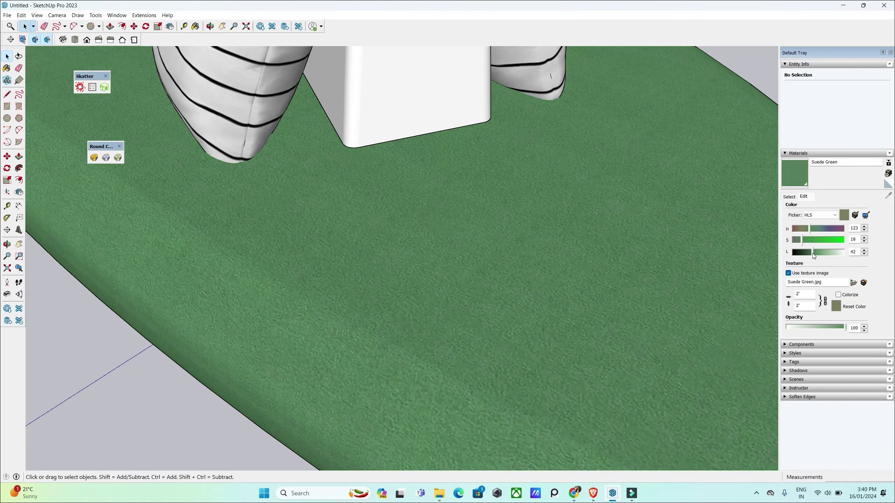
{"action": "left_click_drag", "start_coordinate": [814, 256], "coordinate": [817, 249]}
Try the HSB and RGB pickers, then reset to the original olive image colour.
{"action": "left_click", "coordinate": [820, 215]}
{"action": "left_click", "coordinate": [817, 235]}
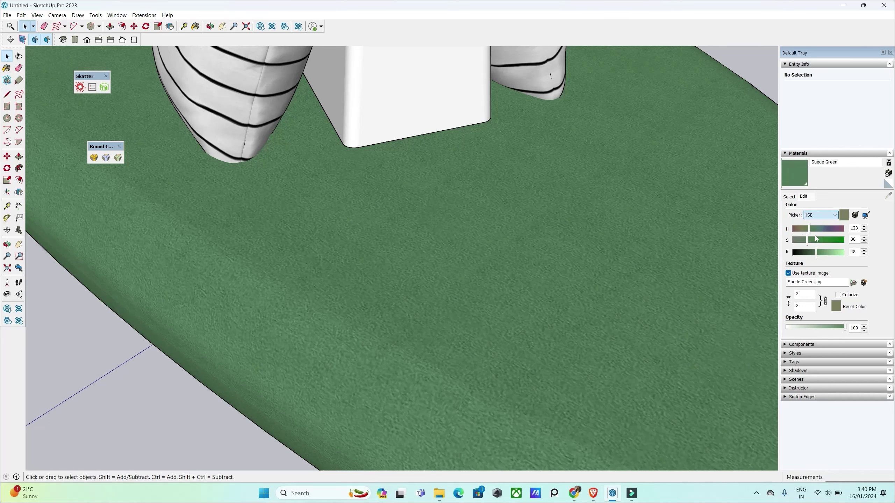
{"action": "left_click", "coordinate": [819, 215]}
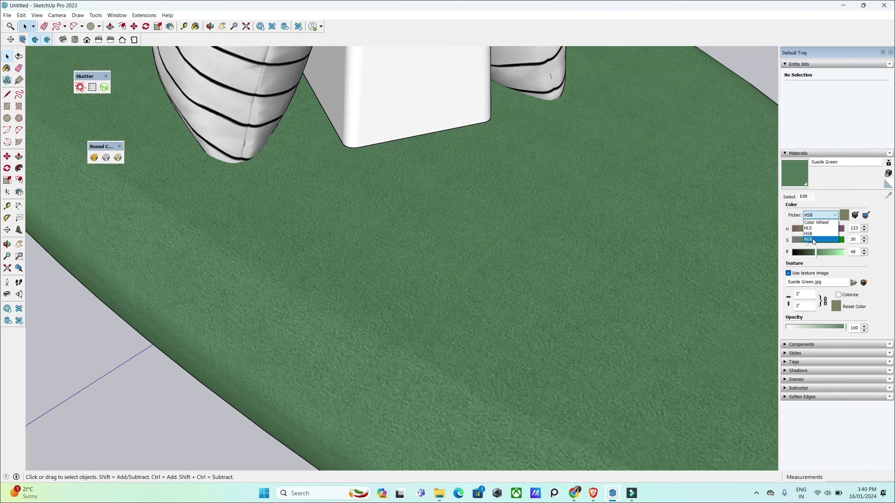
{"action": "left_click", "coordinate": [813, 239]}
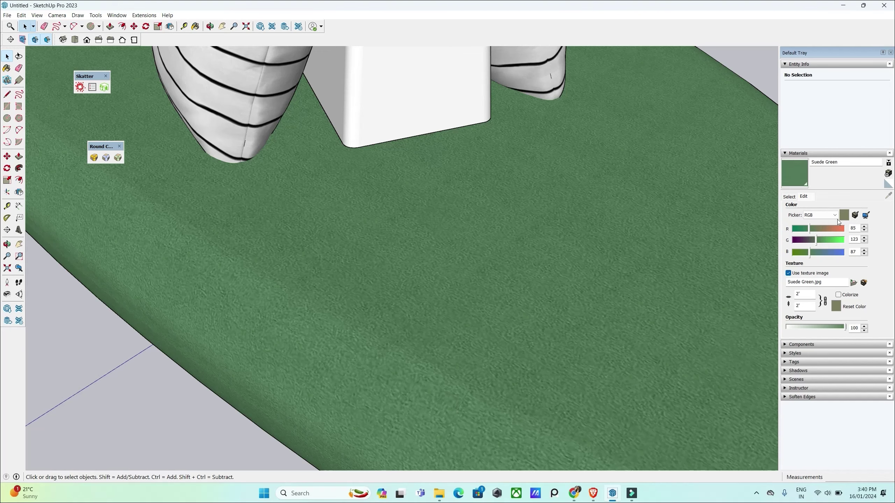
{"action": "middle_click_drag", "start_coordinate": [505, 255], "coordinate": [514, 204]}
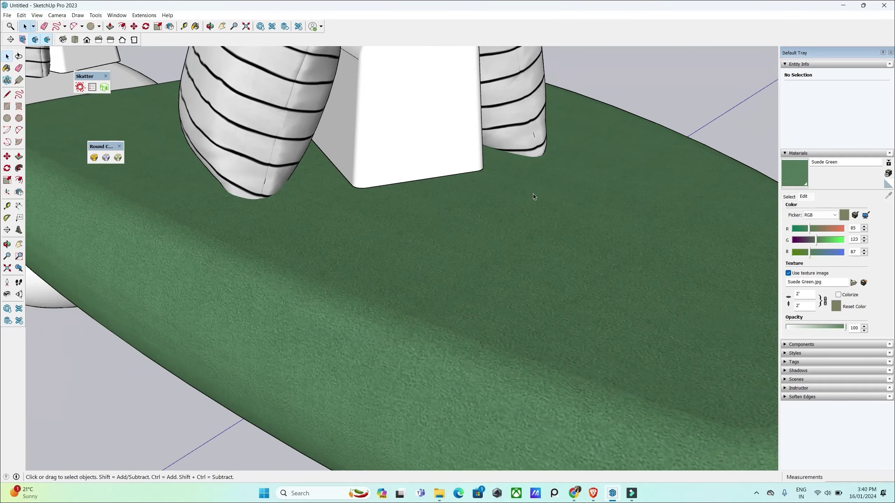
{"action": "left_click", "coordinate": [836, 307]}
{"action": "mouse_move", "coordinate": [415, 259]}
{"action": "middle_mouse_down"}
{"action": "mouse_move", "coordinate": [346, 244]}
{"action": "mouse_move", "coordinate": [409, 290]}
{"action": "middle_mouse_up"}
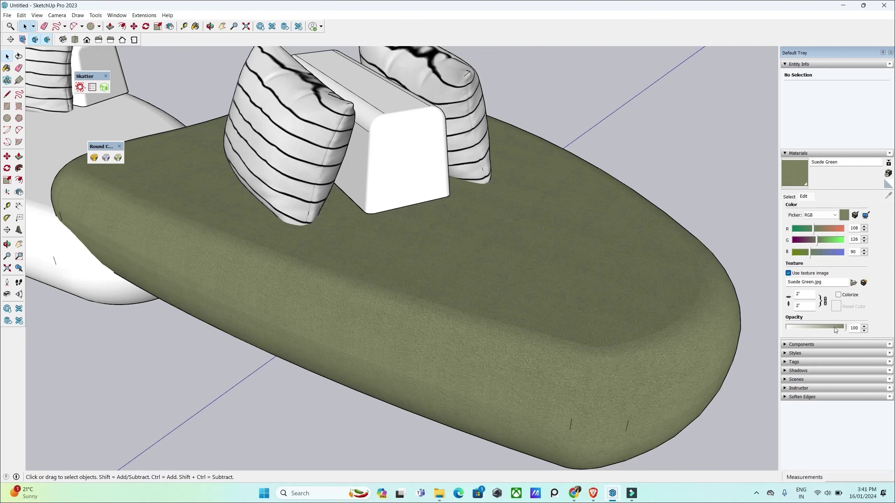
{"action": "mouse_move", "coordinate": [844, 330]}
{"action": "left_mouse_down"}
{"action": "mouse_move", "coordinate": [785, 329]}
{"action": "mouse_move", "coordinate": [852, 335]}
{"action": "mouse_move", "coordinate": [787, 329]}
{"action": "mouse_move", "coordinate": [868, 318]}
{"action": "left_mouse_up"}
{"action": "middle_click_drag", "start_coordinate": [613, 340], "coordinate": [662, 273]}
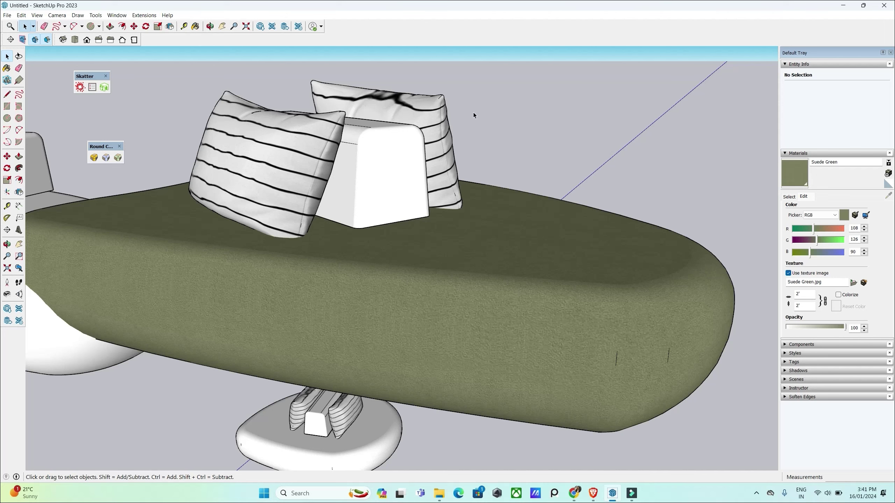
{"action": "right_click", "coordinate": [497, 37]}
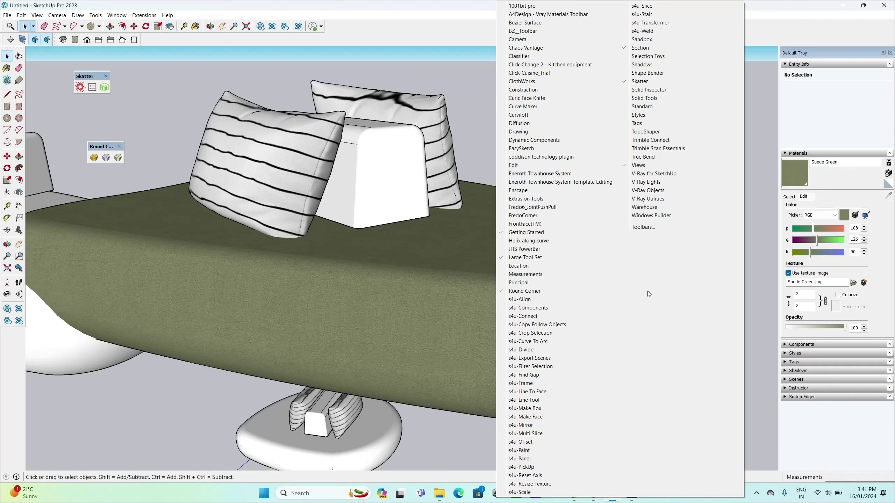
{"action": "left_click_drag", "start_coordinate": [462, 75], "coordinate": [484, 99]}
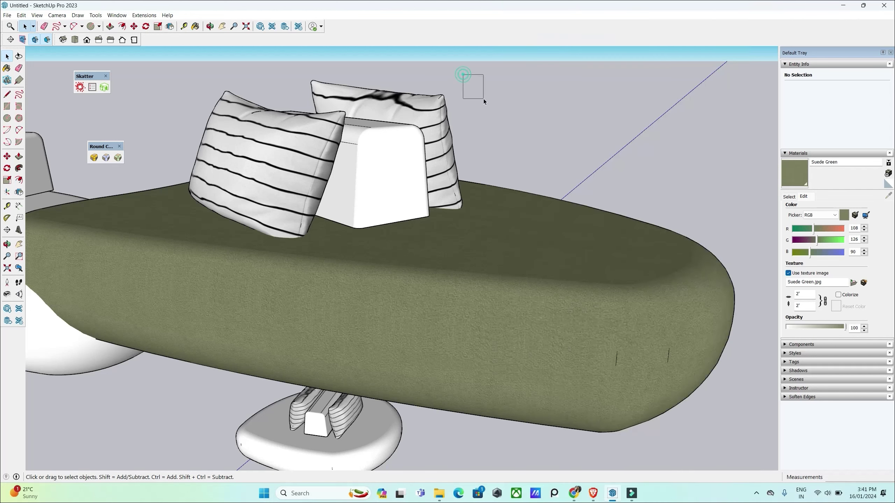